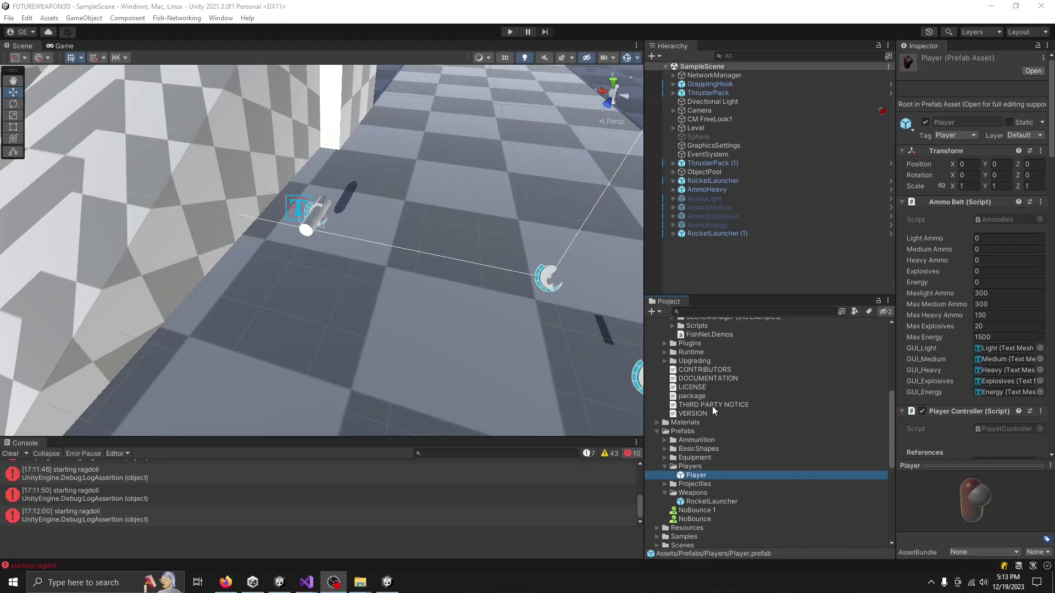
# Turn off Client Authoritative in the Player prefab's NetworkTransform component.
pyautogui.click(664, 492)
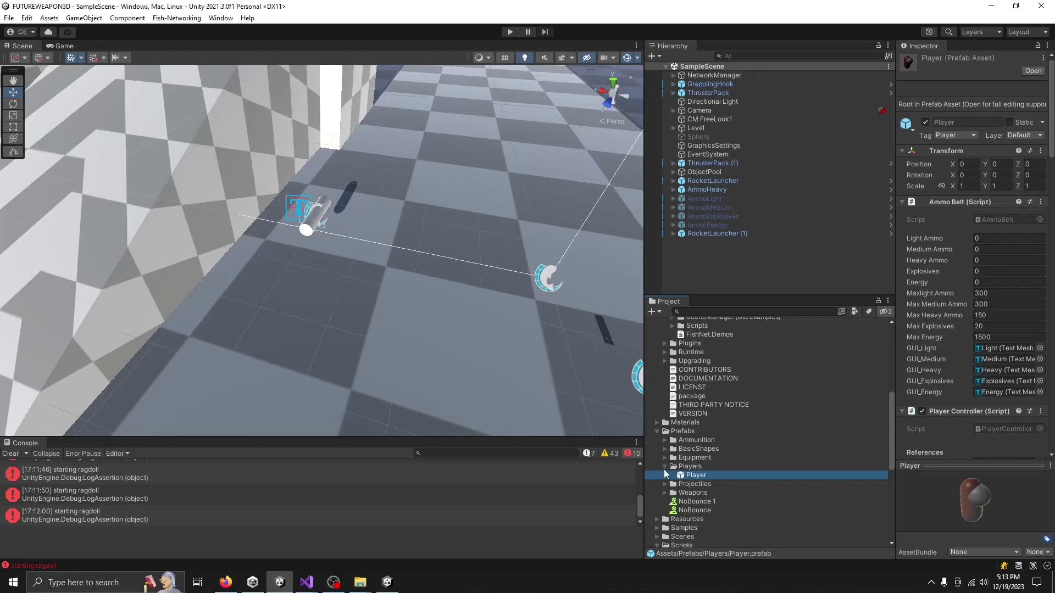
pyautogui.scroll(-5, 967, 312)
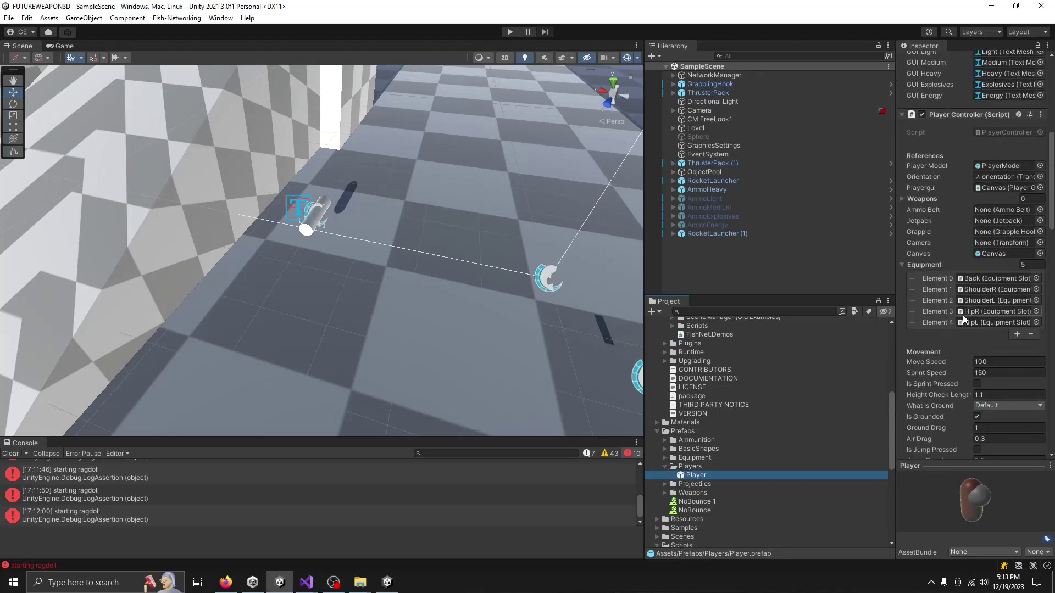
pyautogui.scroll(-10, 963, 319)
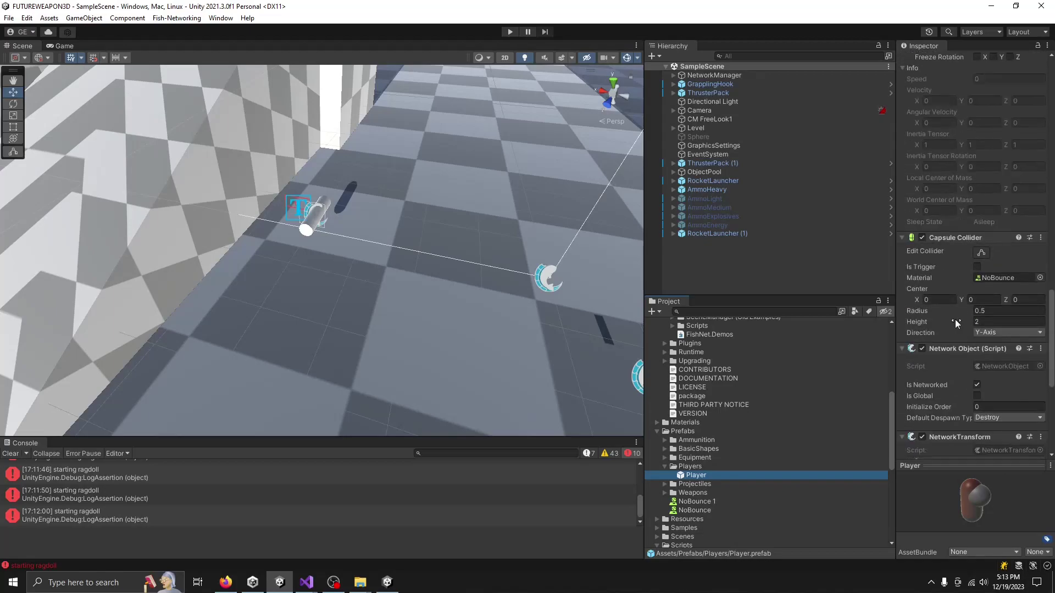
pyautogui.scroll(-8, 953, 322)
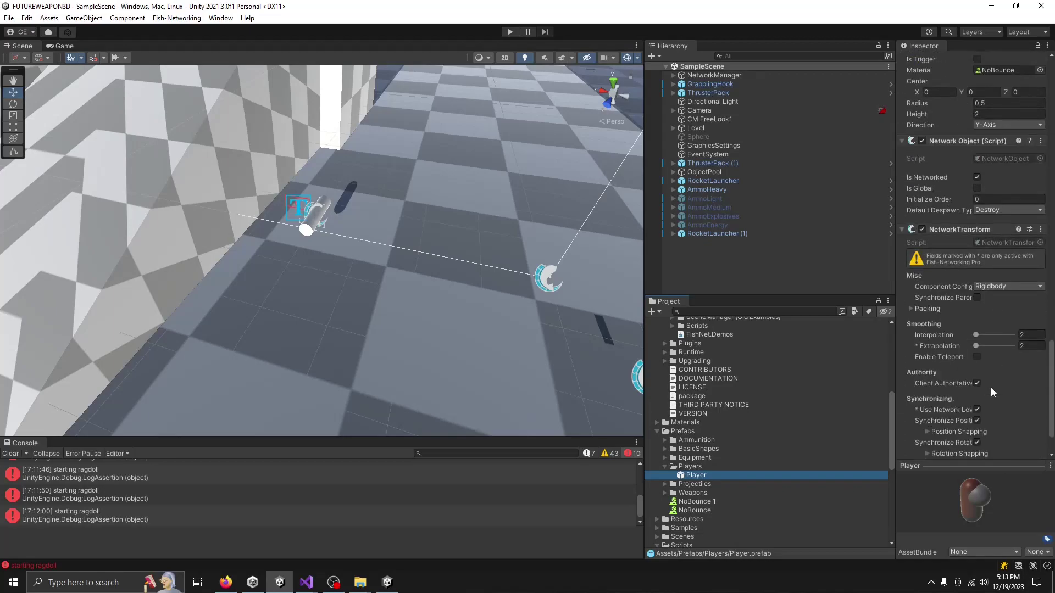
pyautogui.click(976, 384)
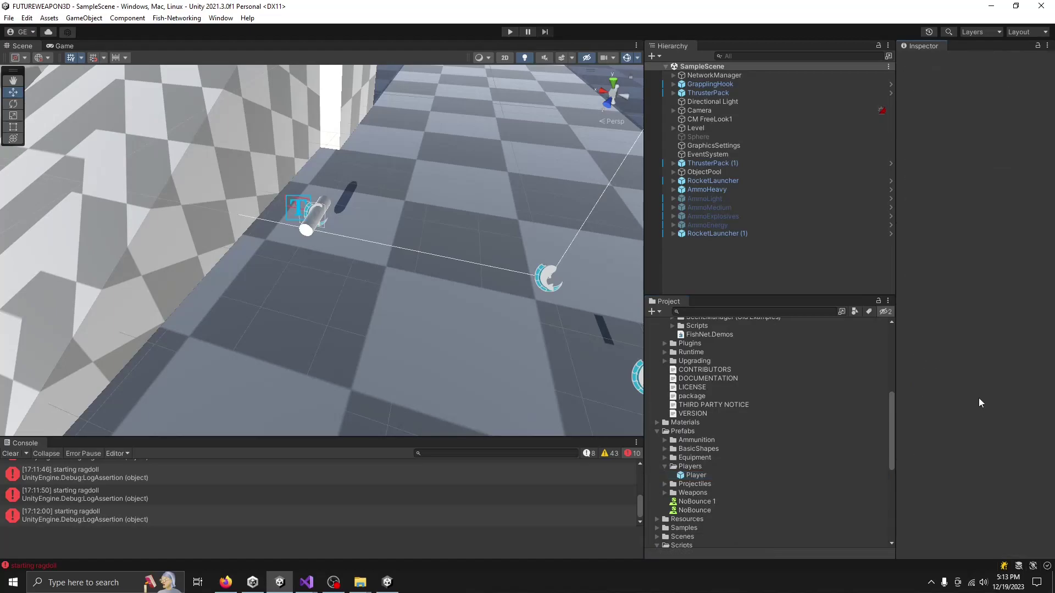
# Reselect the Player prefab and turn off Send To Owner in its NetworkTransform component.
pyautogui.click(672, 476)
pyautogui.scroll(-6, 714, 440)
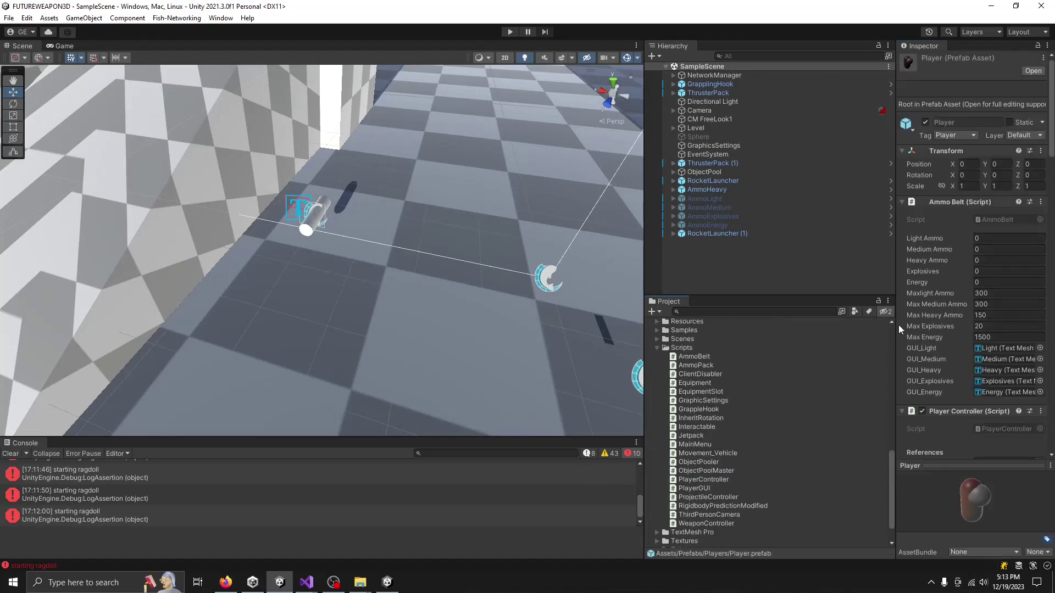
pyautogui.scroll(-6, 978, 329)
pyautogui.scroll(-10, 998, 341)
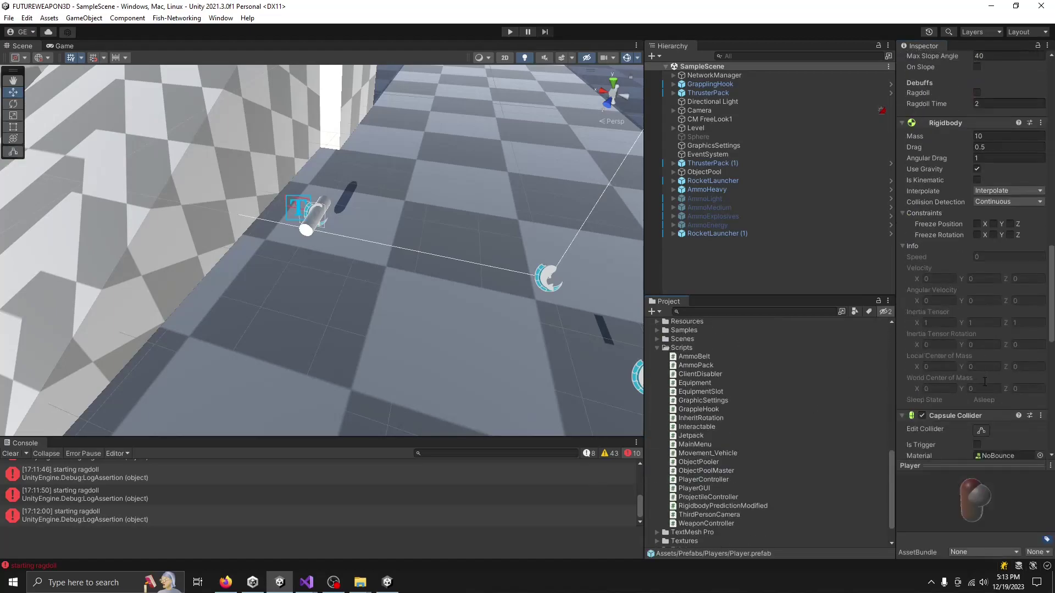
pyautogui.scroll(-5, 984, 382)
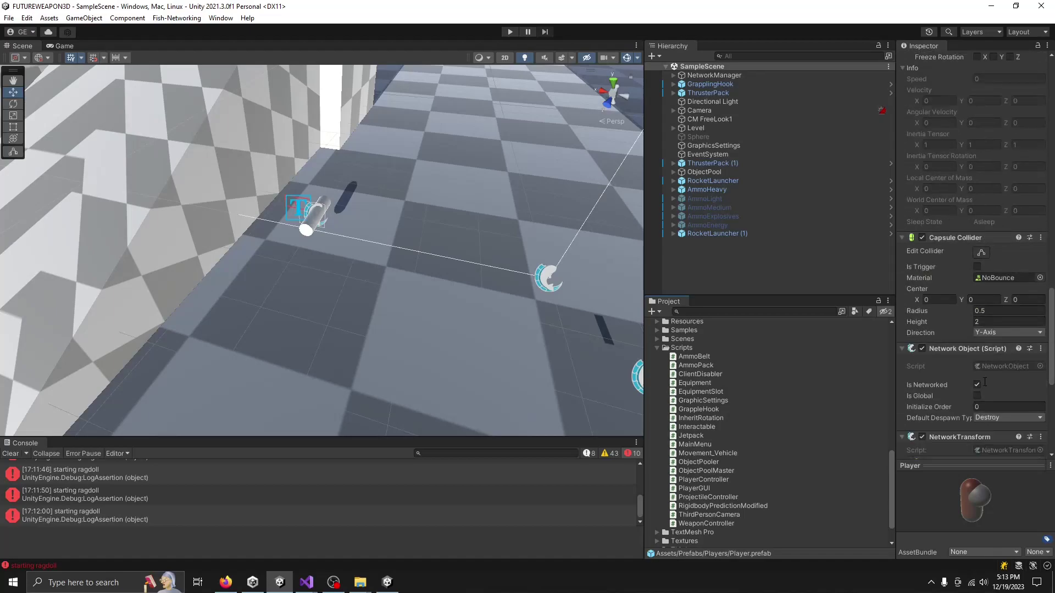
pyautogui.scroll(-4, 983, 385)
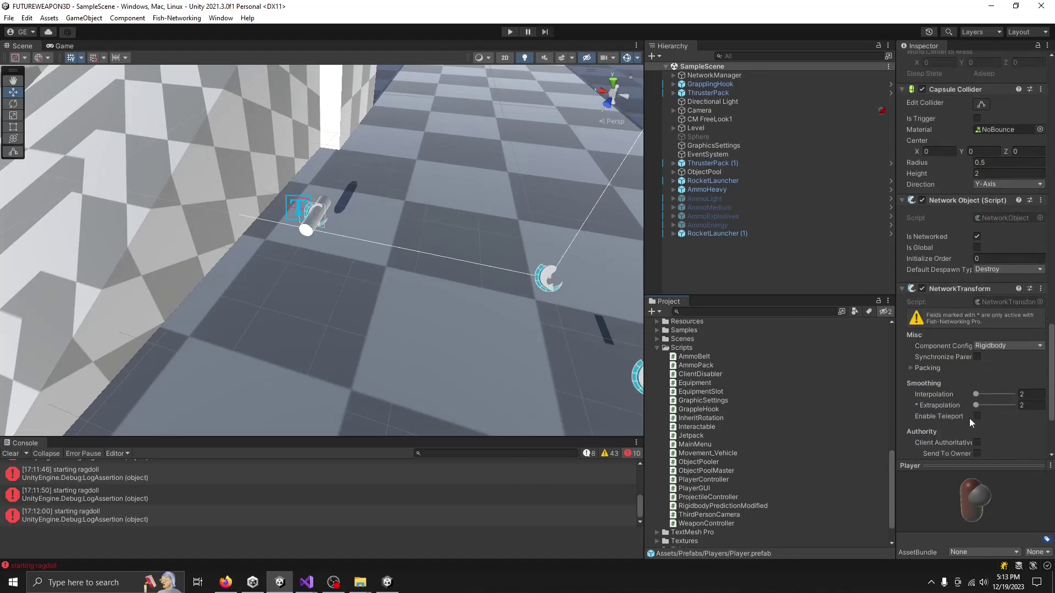
pyautogui.scroll(-1, 969, 421)
pyautogui.click(982, 422)
pyautogui.scroll(-3, 1049, 380)
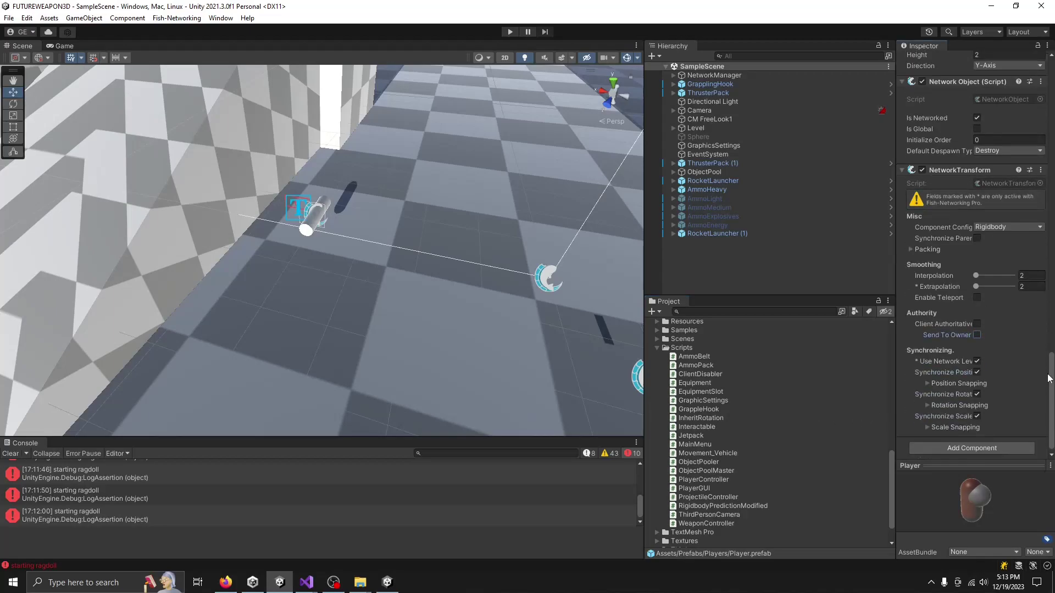
# Collapse the Scripts folder and review the Player prefab's Rigidbody, collider and network component settings.
pyautogui.click(657, 349)
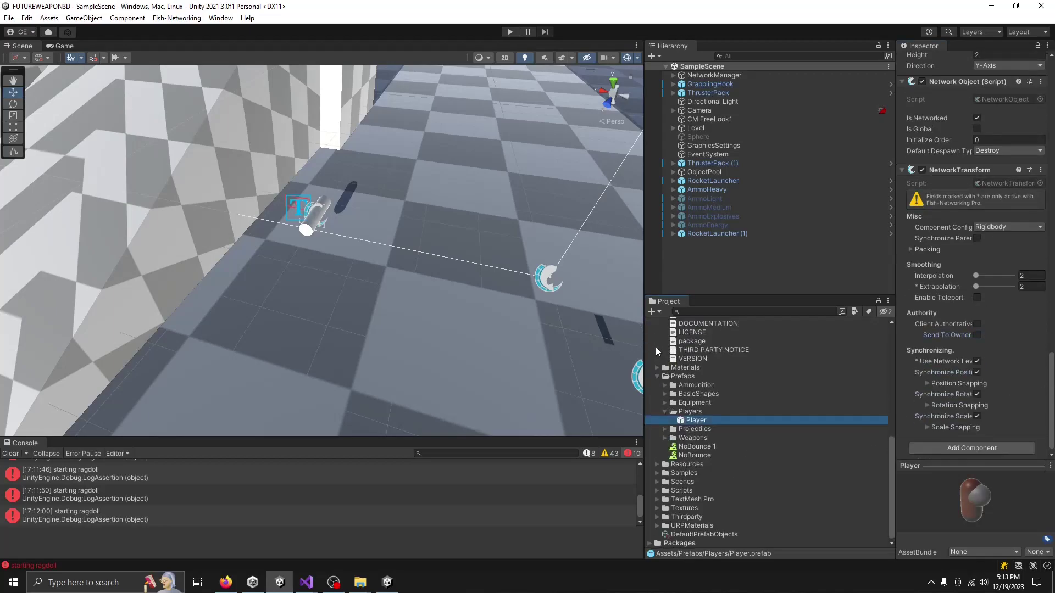
pyautogui.scroll(1, 971, 365)
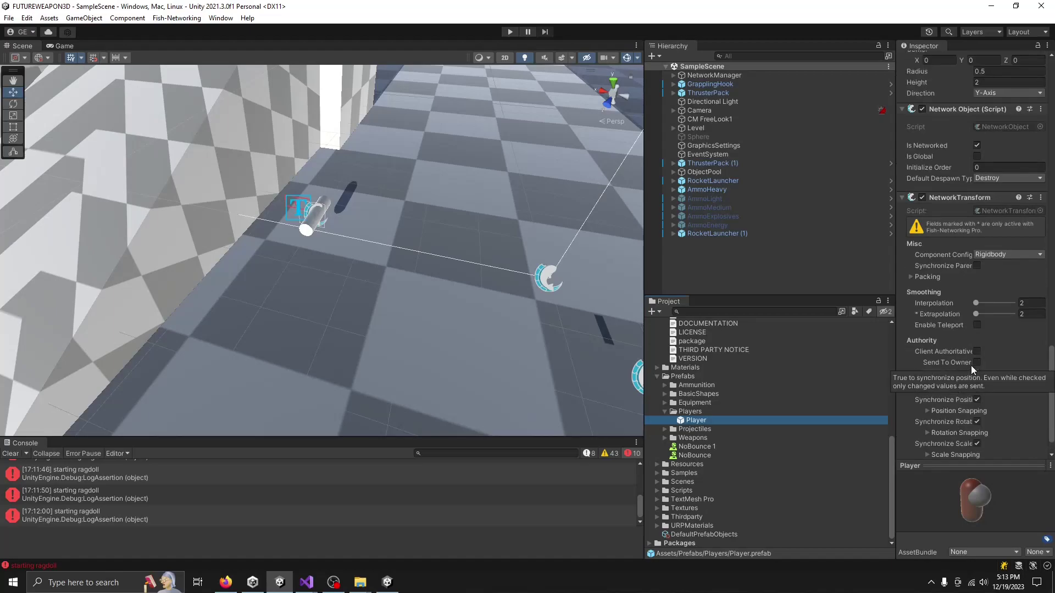
pyautogui.scroll(10, 970, 365)
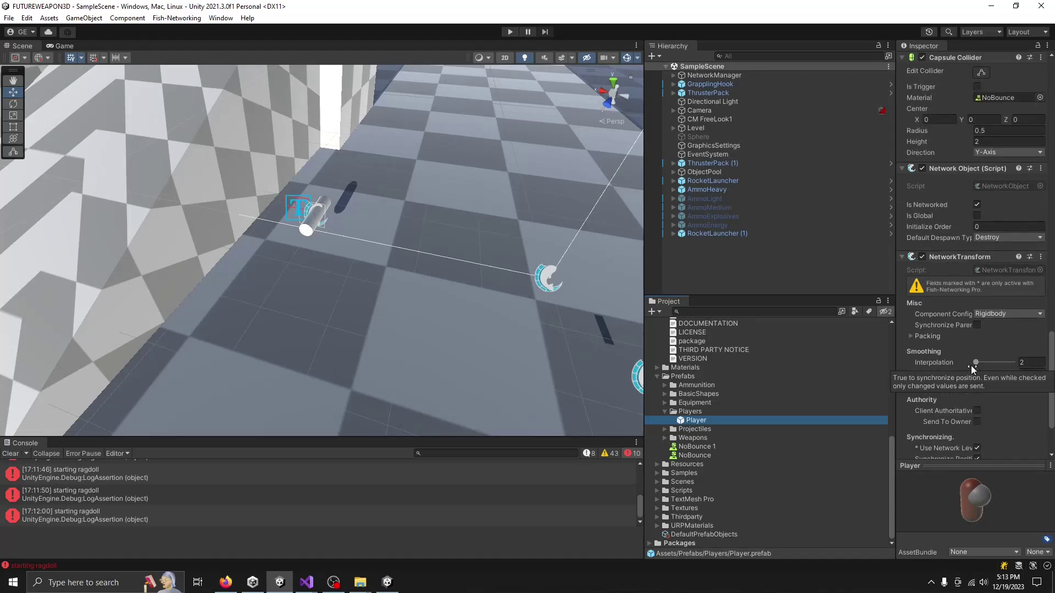
pyautogui.scroll(15, 951, 280)
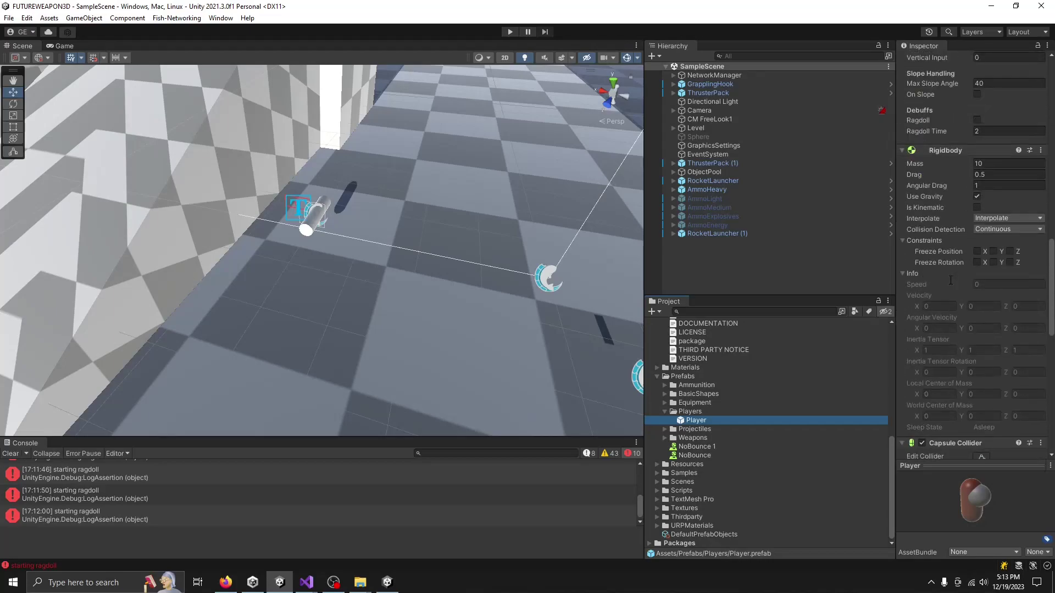
pyautogui.scroll(10, 950, 279)
pyautogui.moveTo(1050, 135); pyautogui.dragTo(1050, 434)
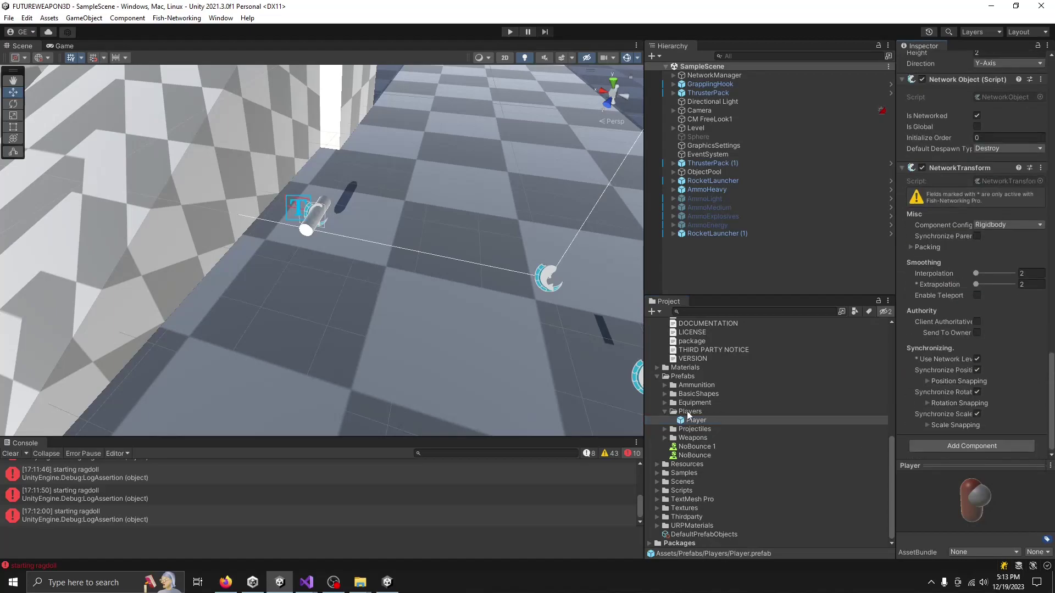
# Collapse the Rigidbody demo folders and the FishNet folder in the project assets.
pyautogui.scroll(7, 672, 396)
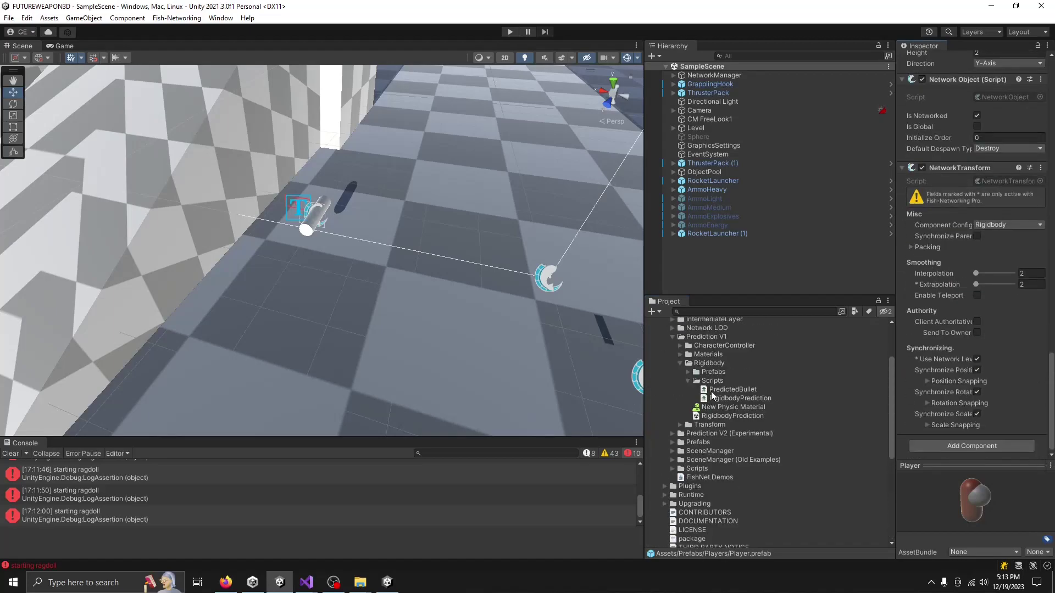
pyautogui.click(711, 392)
pyautogui.click(687, 381)
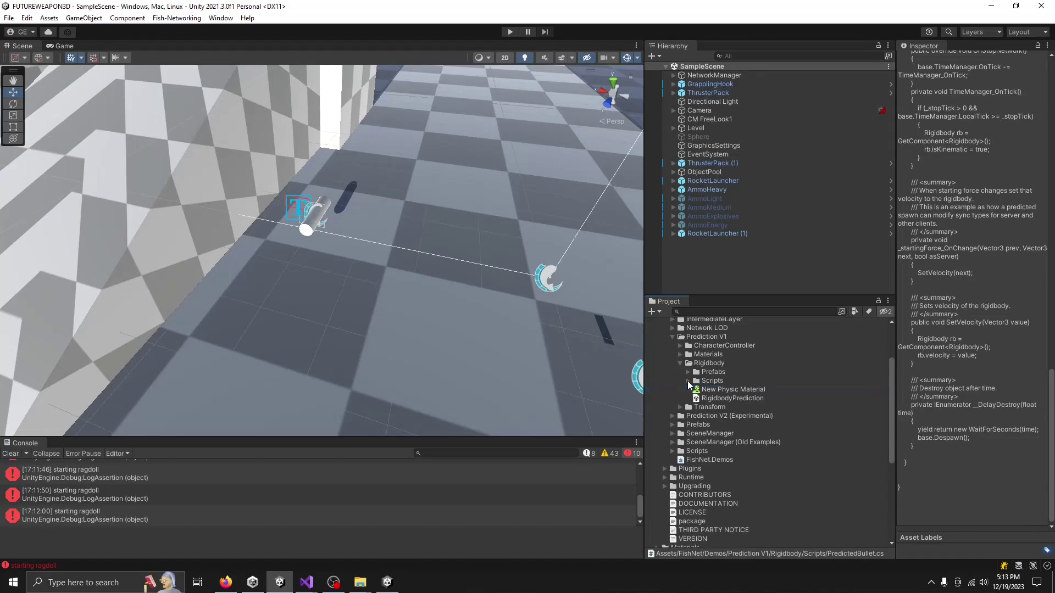
pyautogui.click(681, 362)
pyautogui.click(662, 348)
pyautogui.click(658, 339)
pyautogui.click(658, 335)
pyautogui.click(668, 333)
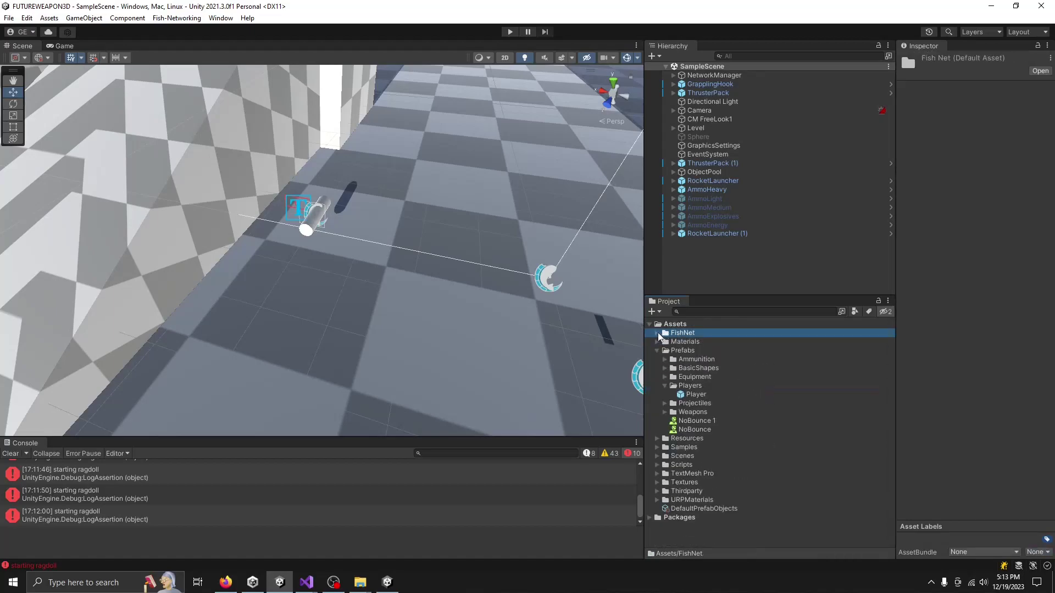
# Expand the FishNet folder and look at the Prediction V1 and Prediction V2 (Experimental) demo folders.
pyautogui.click(657, 333)
pyautogui.click(666, 349)
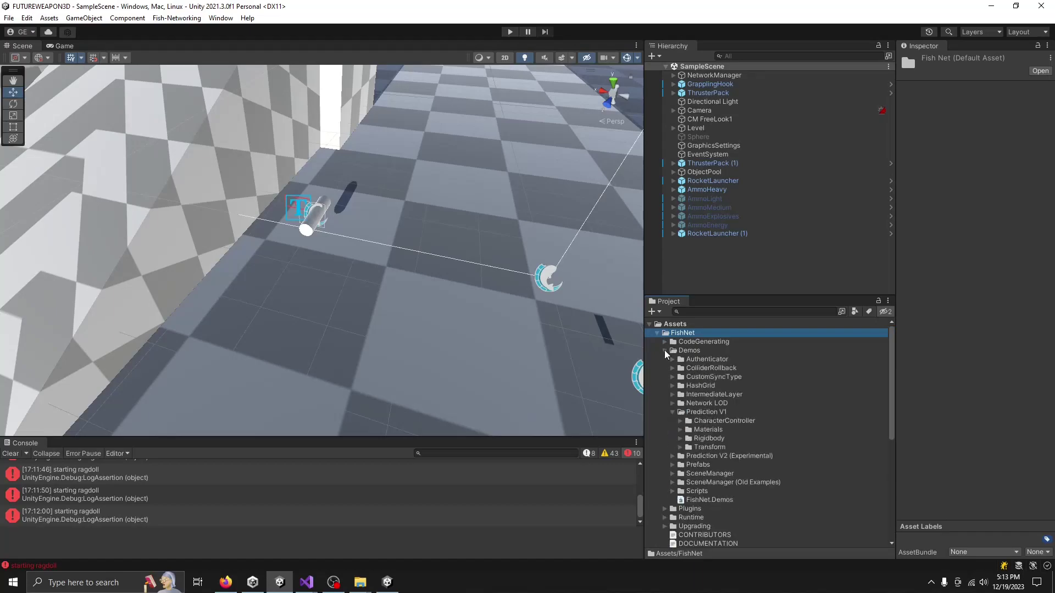
pyautogui.click(701, 421)
pyautogui.click(702, 414)
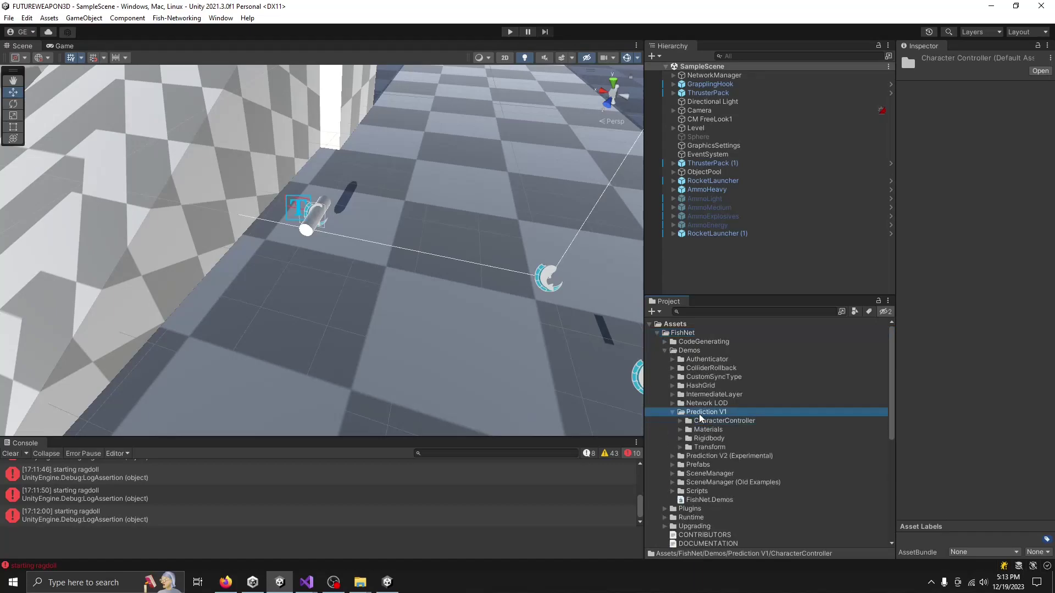
pyautogui.click(709, 449)
pyautogui.click(709, 455)
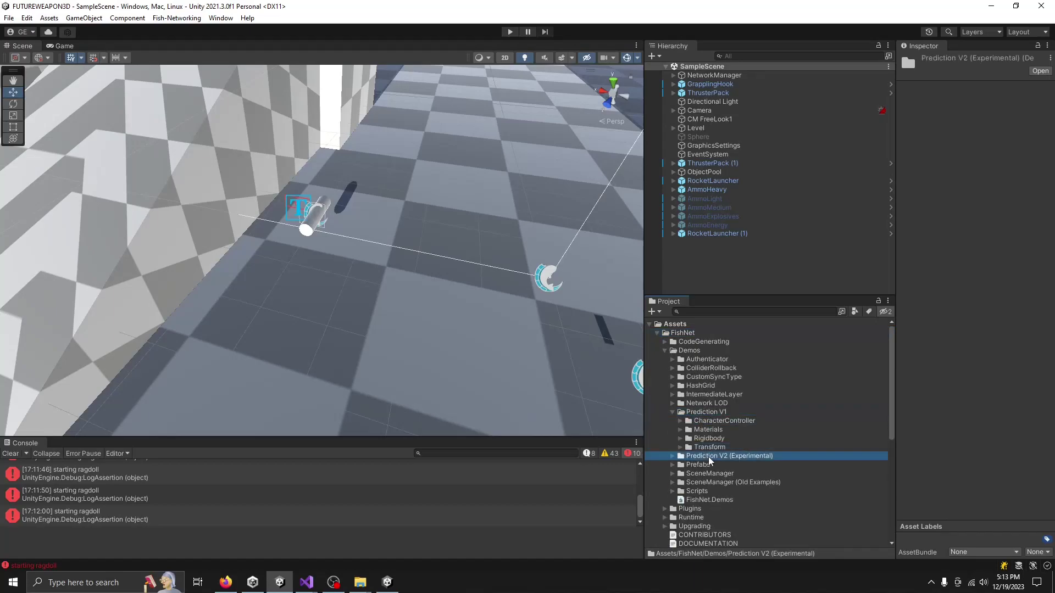
# Check the contents of the CharacterController demo folder under Prediction V1, and collapse it again.
pyautogui.click(680, 421)
pyautogui.click(680, 422)
pyautogui.click(680, 421)
pyautogui.click(688, 438)
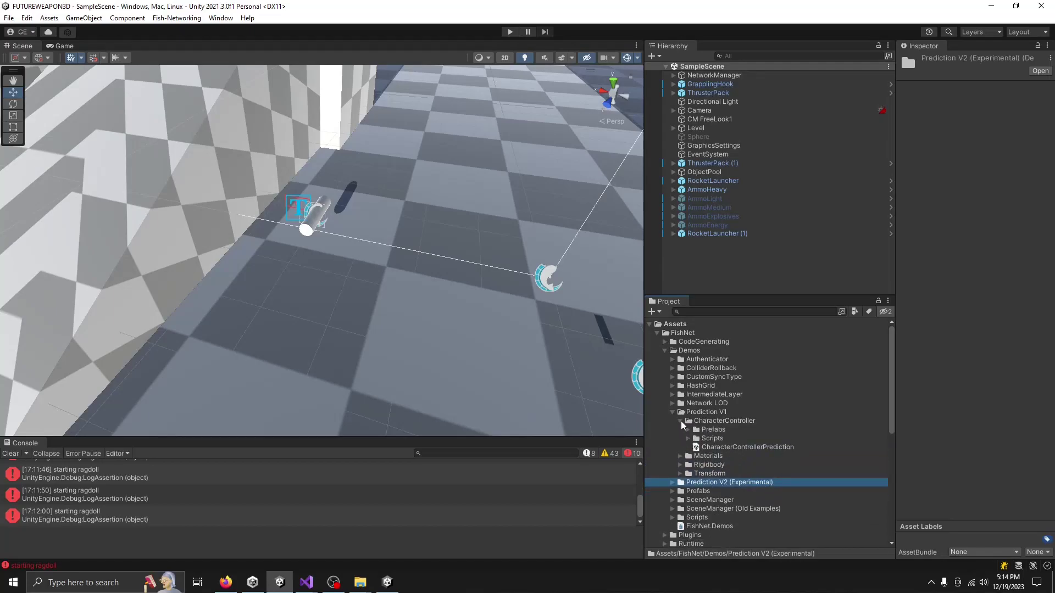
pyautogui.click(680, 421)
# Expand the Prediction V1 Rigidbody demo's Scripts folder and open its RigidbodyPrediction script in Visual Studio.
pyautogui.click(681, 438)
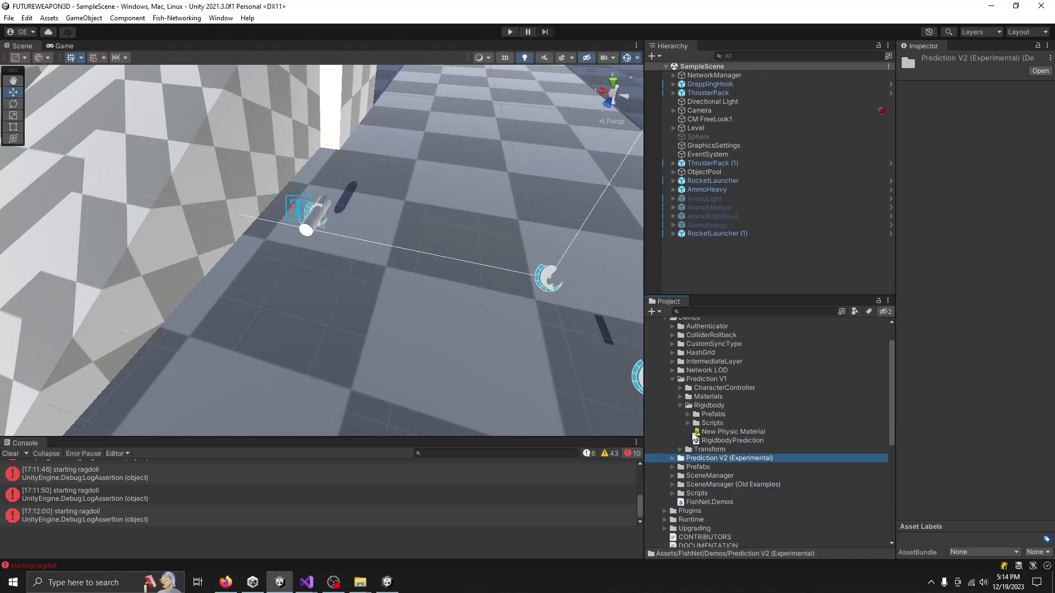
pyautogui.click(688, 424)
pyautogui.click(722, 432)
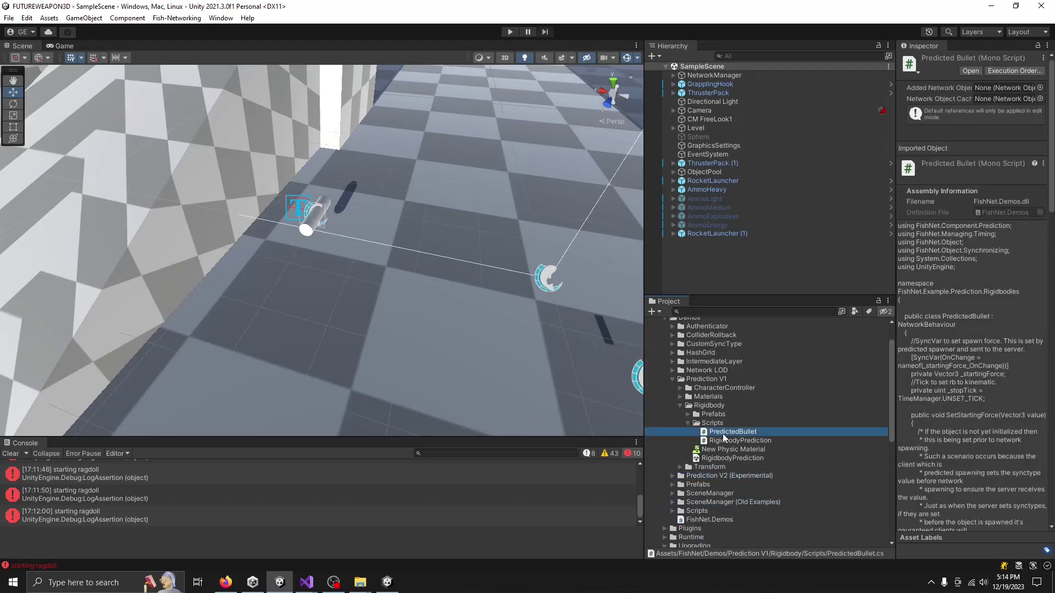
pyautogui.doubleClick(733, 437)
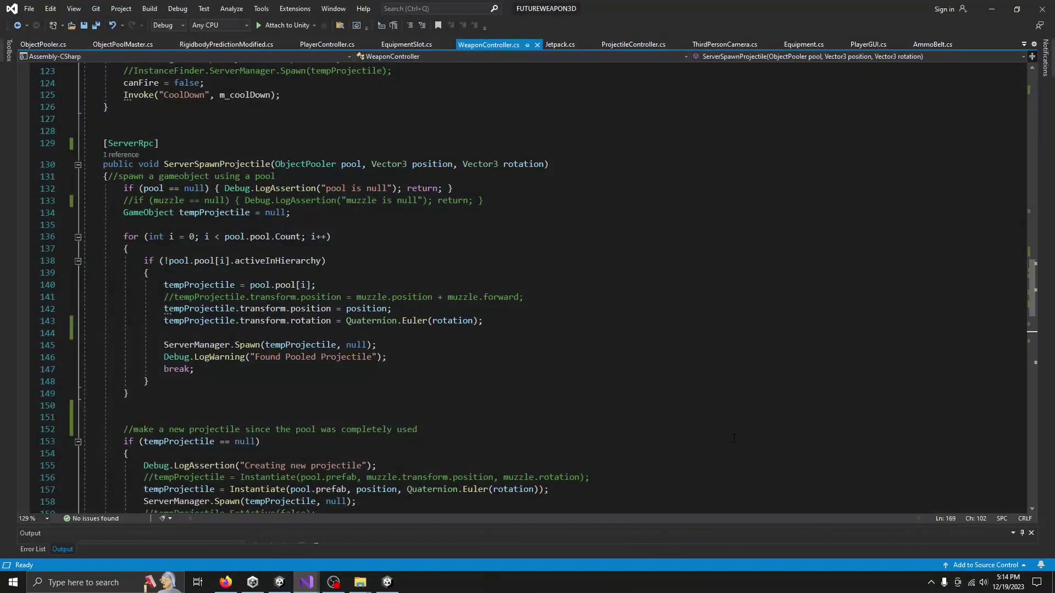
# Bring up the running FUTUREWEAPON3D development build and close it.
pyautogui.scroll(1, 384, 244)
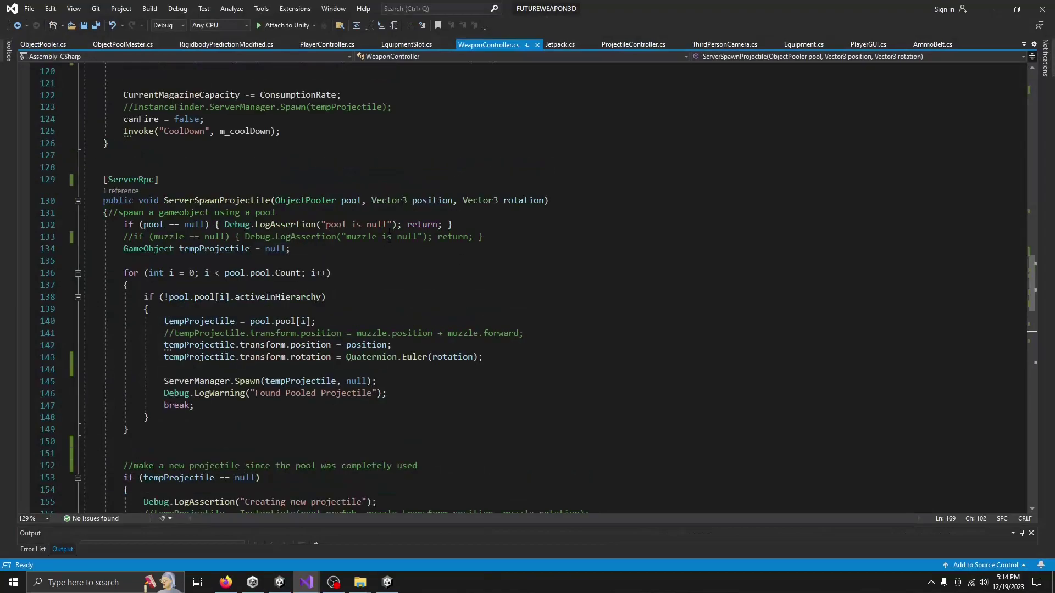
pyautogui.hotkey('alt', 'Tab')
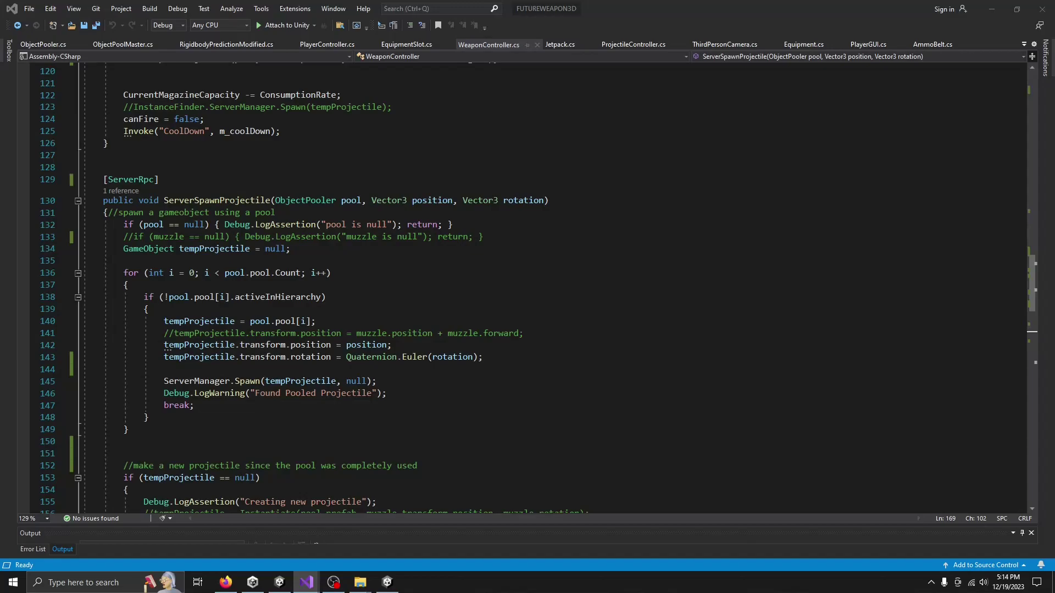
pyautogui.hotkey('alt', 'Tab')
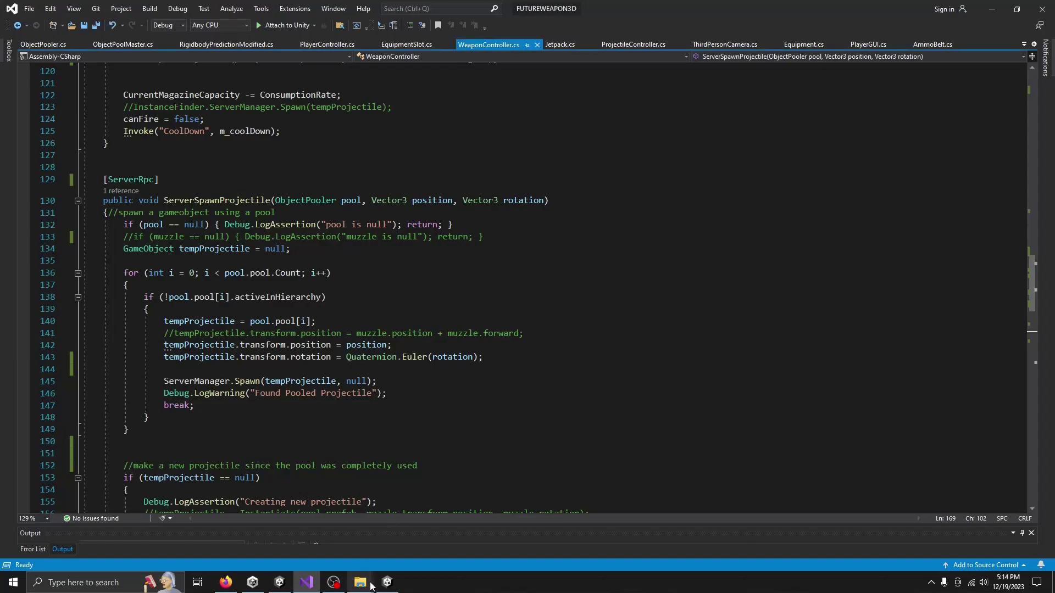
pyautogui.click(360, 582)
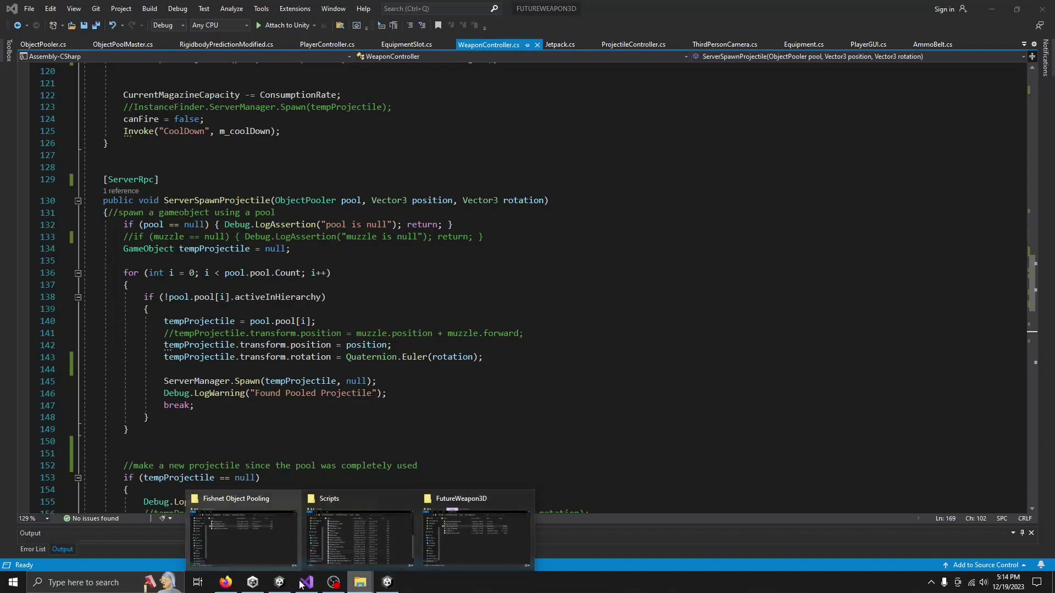
pyautogui.click(393, 589)
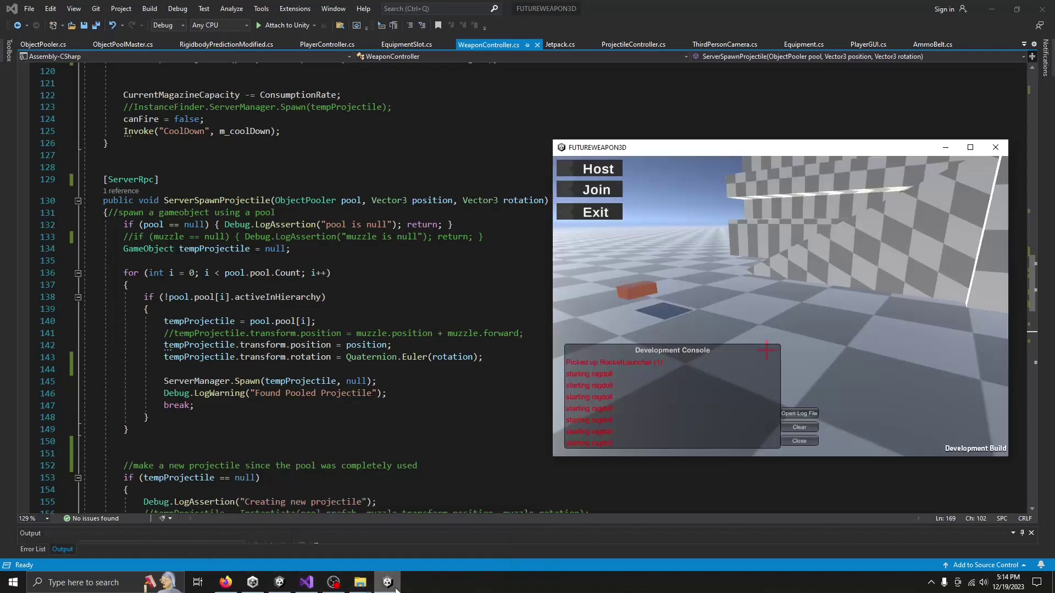
pyautogui.click(999, 149)
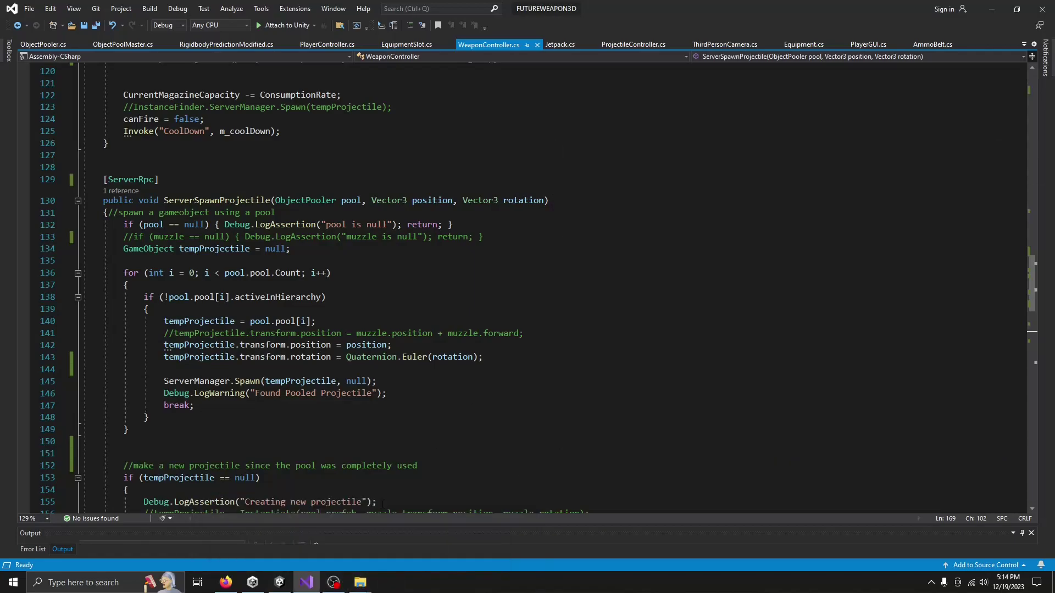
# Switch back to Unity, open the RigidbodyPrediction script again and go to its Predicted spawning region.
pyautogui.click(281, 585)
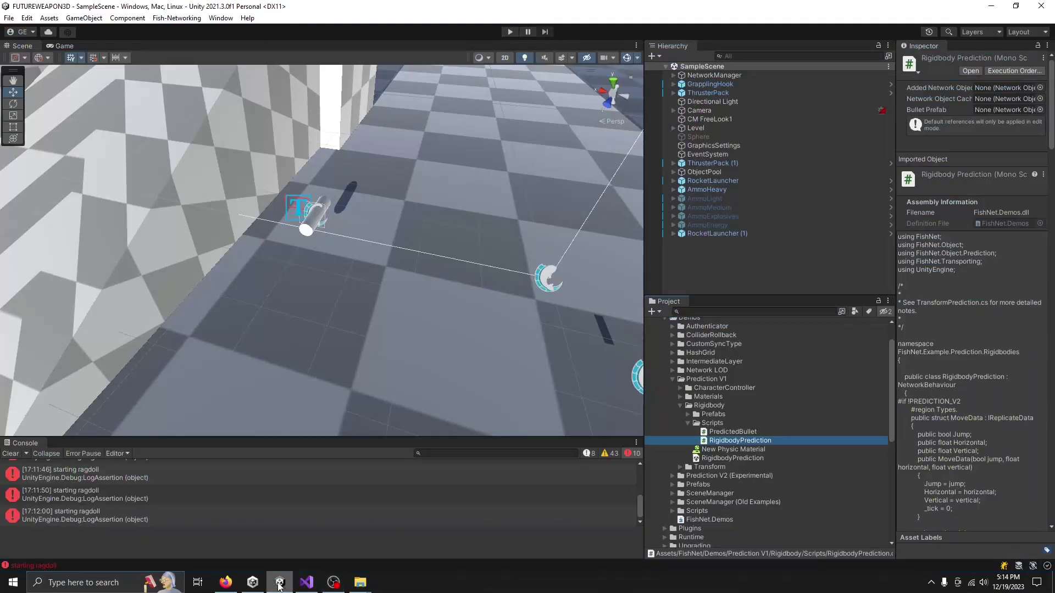
pyautogui.doubleClick(728, 441)
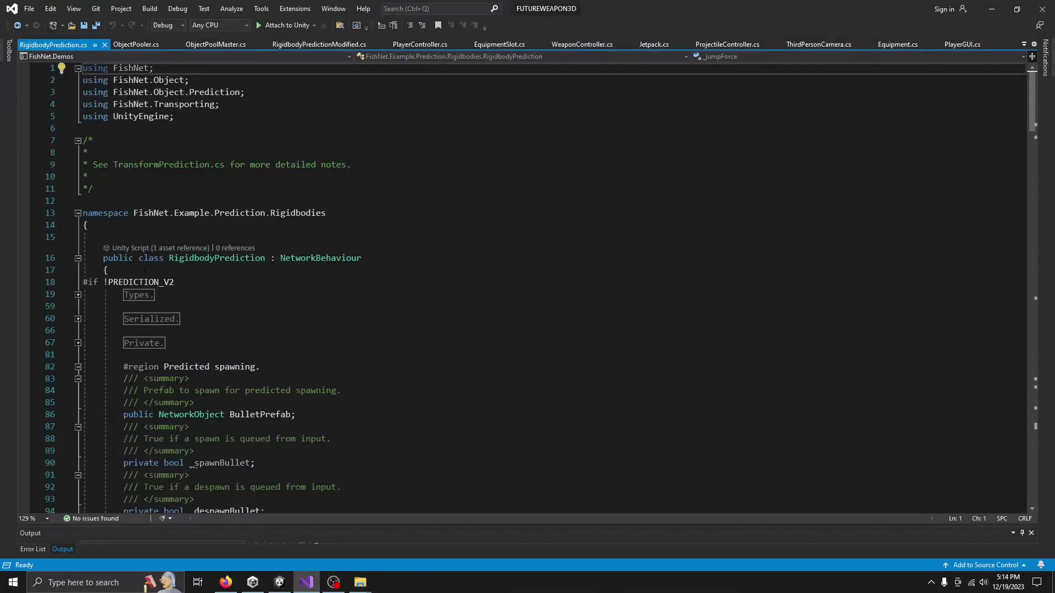
pyautogui.scroll(-4, 145, 294)
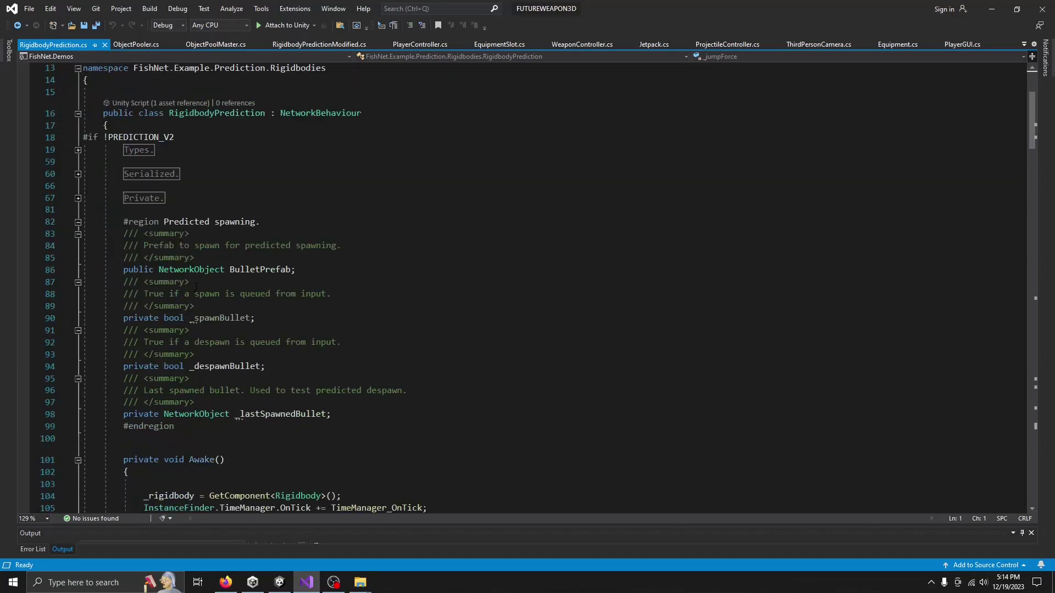
pyautogui.click(149, 222)
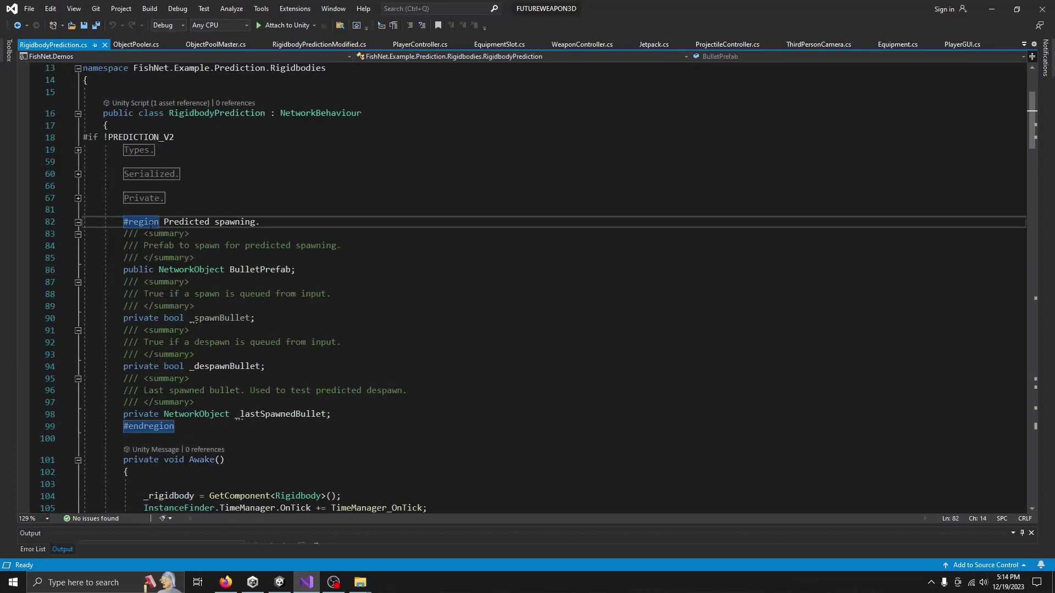
# Collapse the Predicted spawning region, preview the folded Private region, and expand Predicted spawning again.
pyautogui.hotkey('ctrl', 'm')
pyautogui.hotkey('ctrl', 'm')
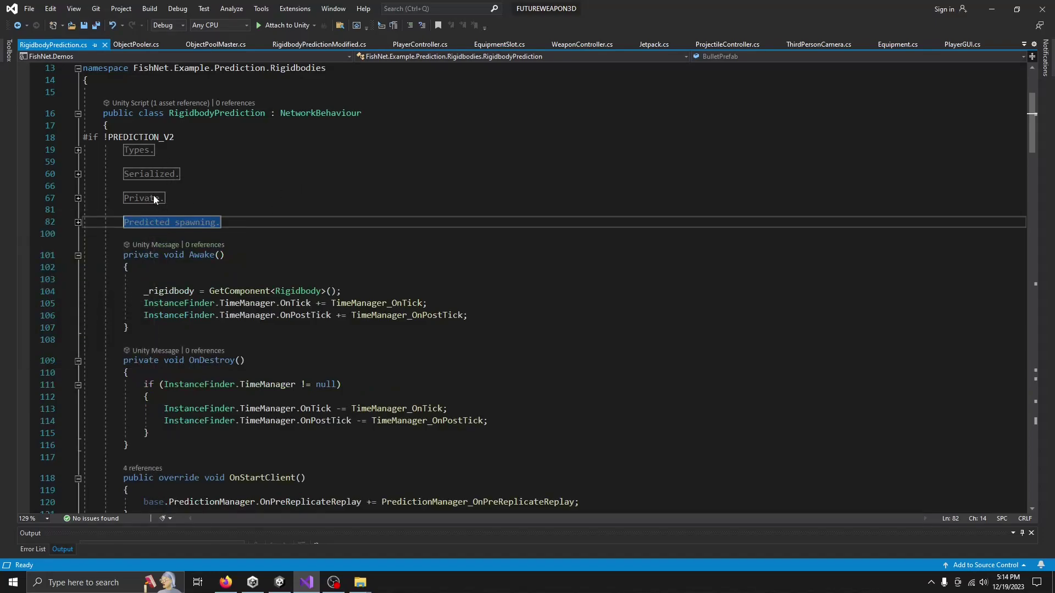
pyautogui.moveTo(154, 199)
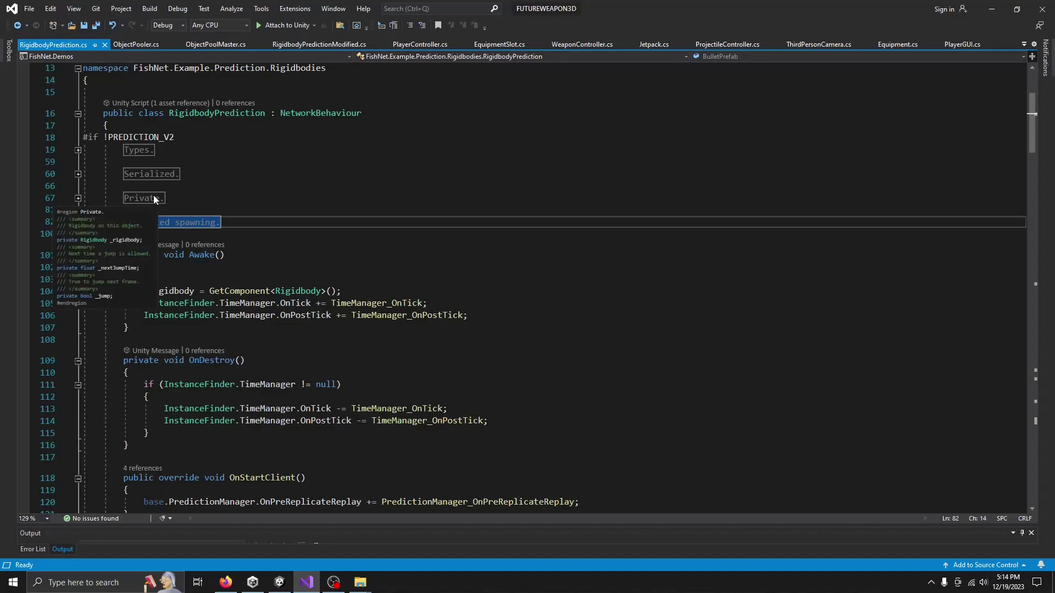
pyautogui.doubleClick(190, 222)
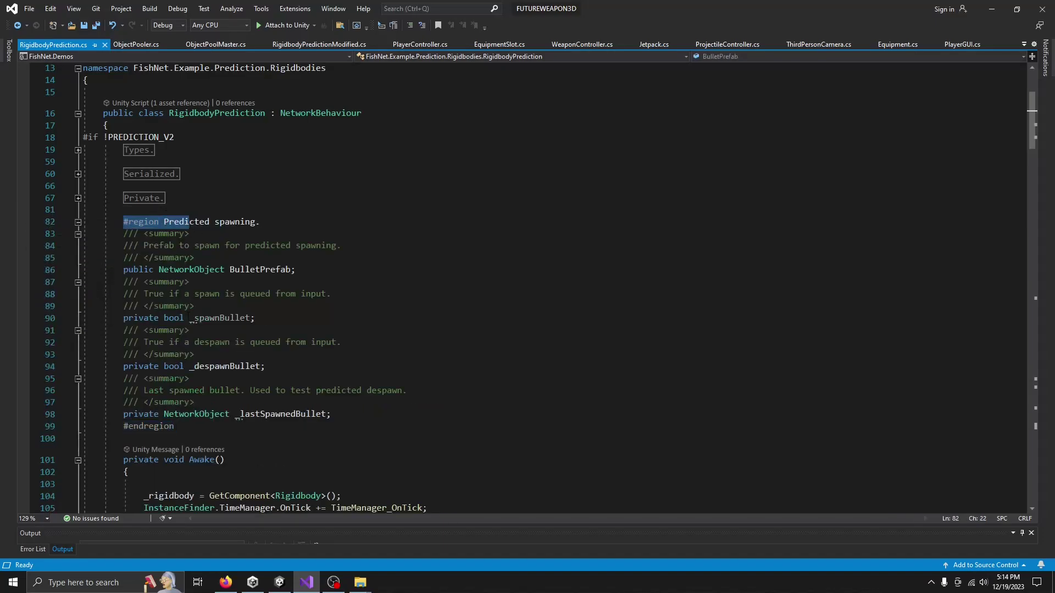
pyautogui.click(152, 201)
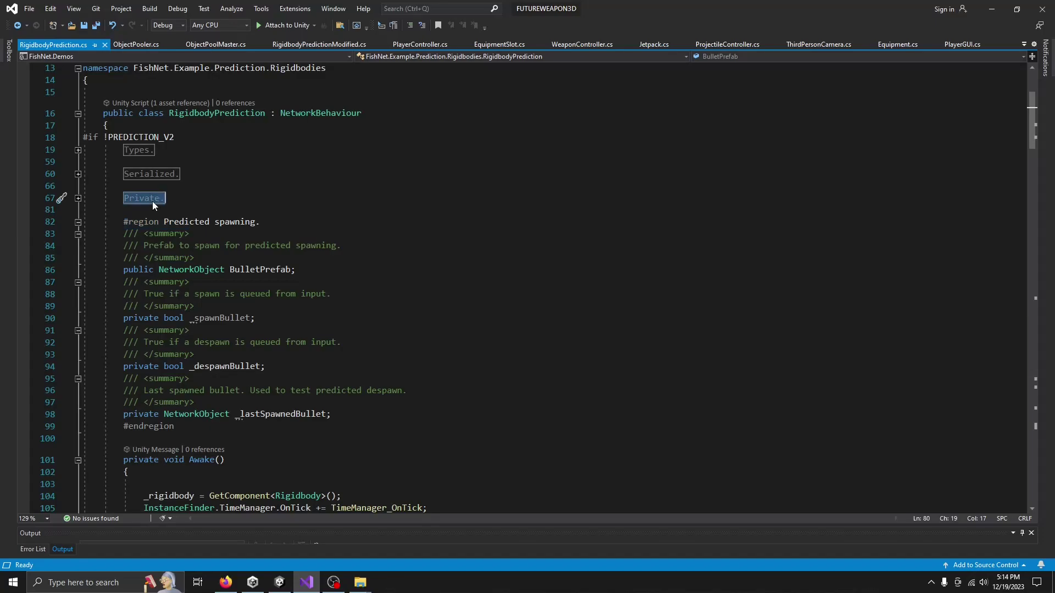
pyautogui.hotkey('ctrl', 'm')
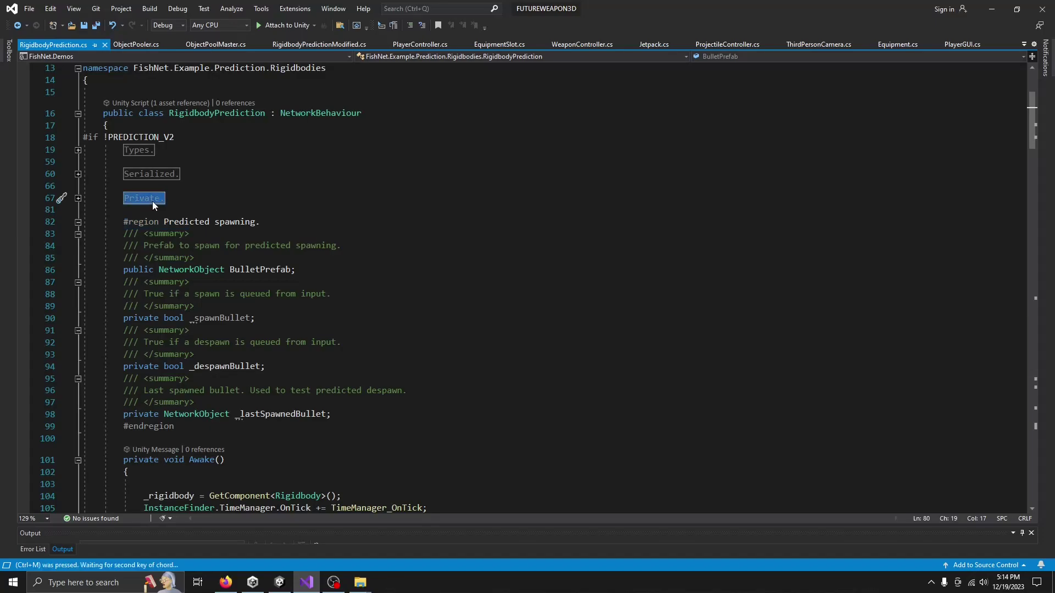
# Close the RigidbodyPrediction script and go to the Types region at the start of the RigidbodyPredictionModified script.
pyautogui.click(104, 45)
pyautogui.click(231, 45)
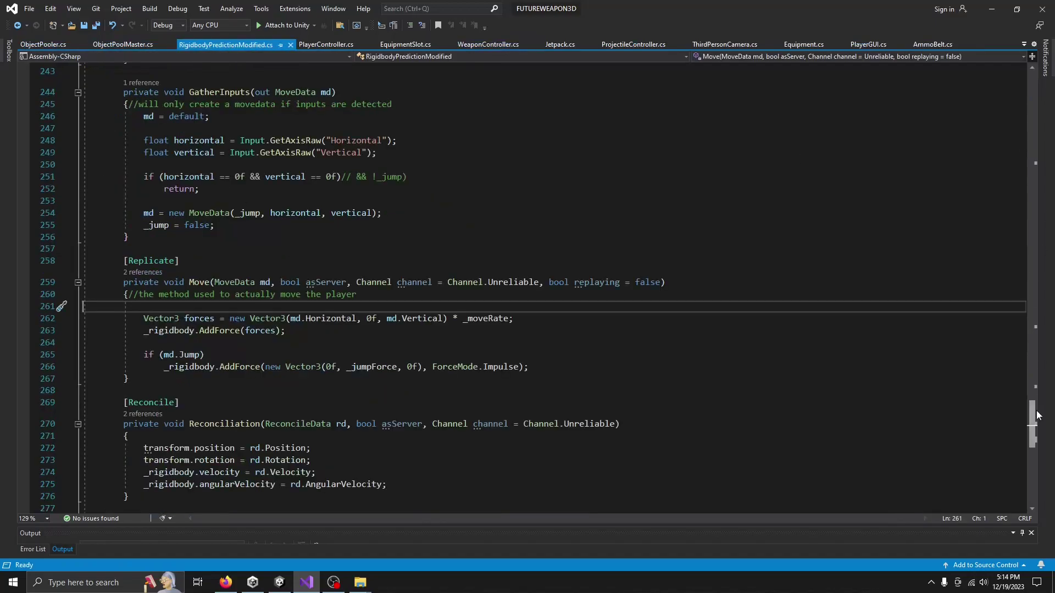
pyautogui.scroll(-1, 1035, 420)
pyautogui.moveTo(1035, 420); pyautogui.dragTo(1021, 98)
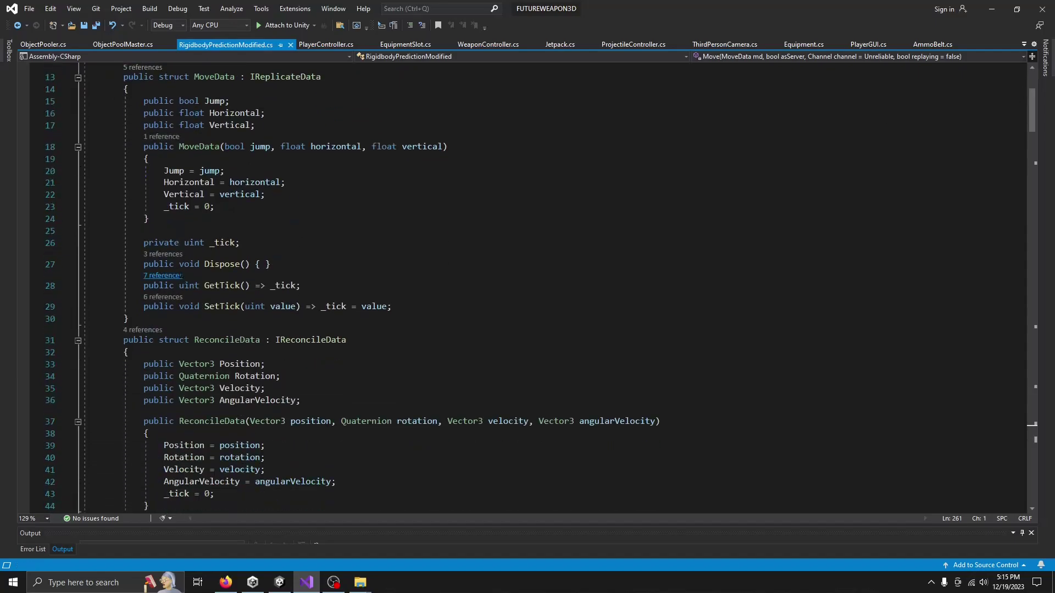
pyautogui.scroll(3, 182, 273)
pyautogui.click(130, 200)
pyautogui.scroll(-2, 238, 245)
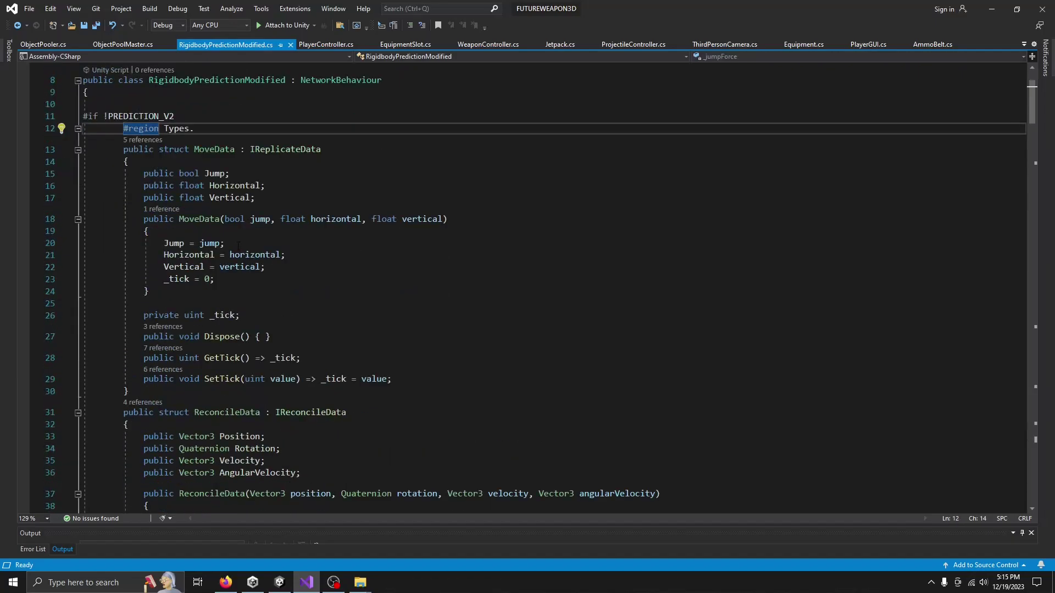
# Examine the MoveData struct's input fields, tick members and constructor.
pyautogui.click(263, 199)
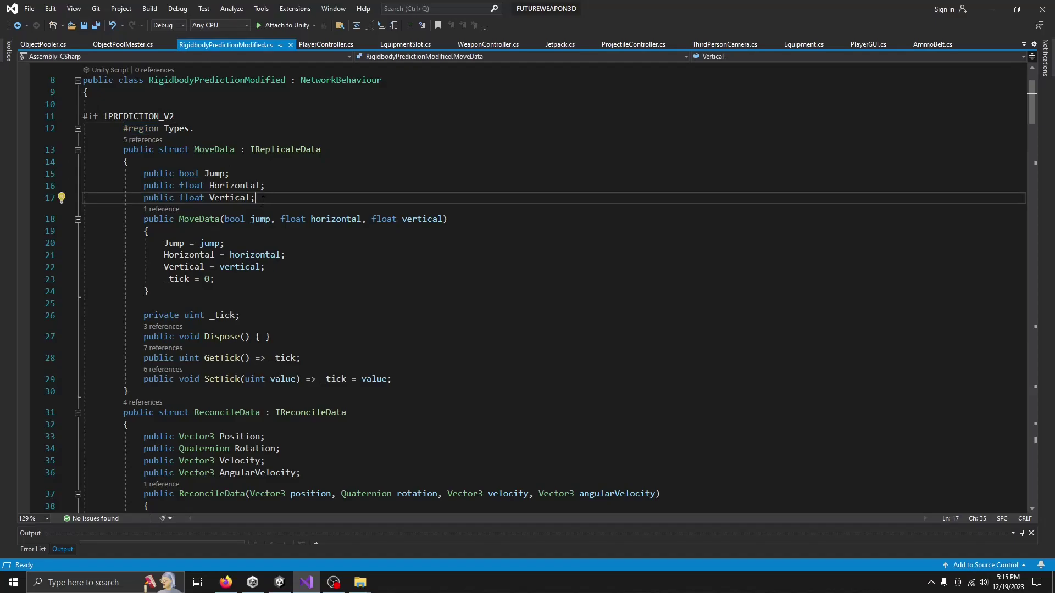
pyautogui.moveTo(84, 304); pyautogui.dragTo(414, 377)
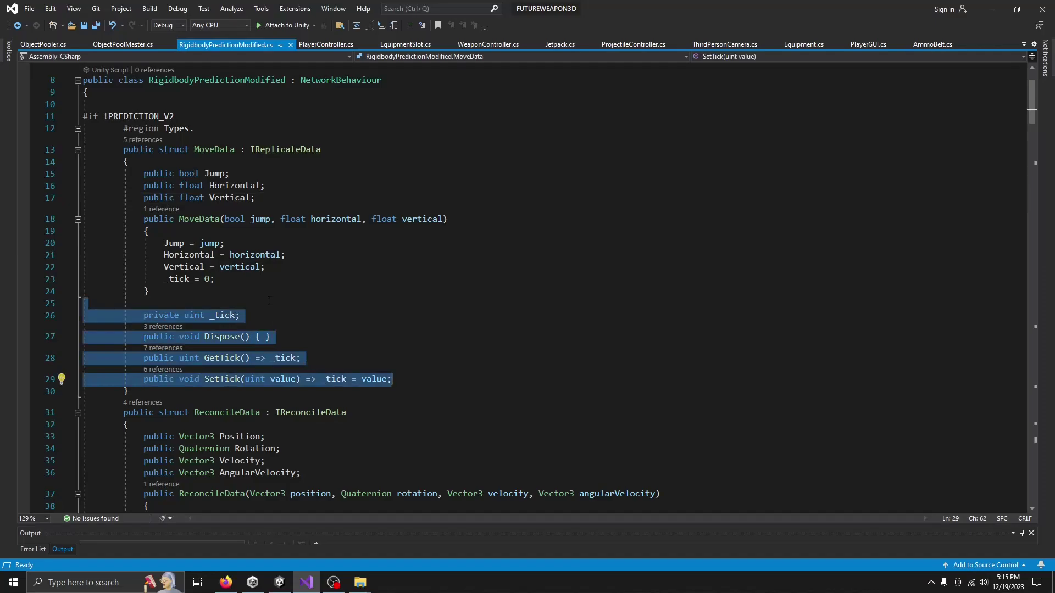
pyautogui.click(215, 279)
pyautogui.moveTo(215, 280); pyautogui.dragTo(181, 222)
# Undo the accidental edit to the MoveData constructor's text.
pyautogui.hotkey('ctrl', 'm')
pyautogui.hotkey('ctrl', 'z')
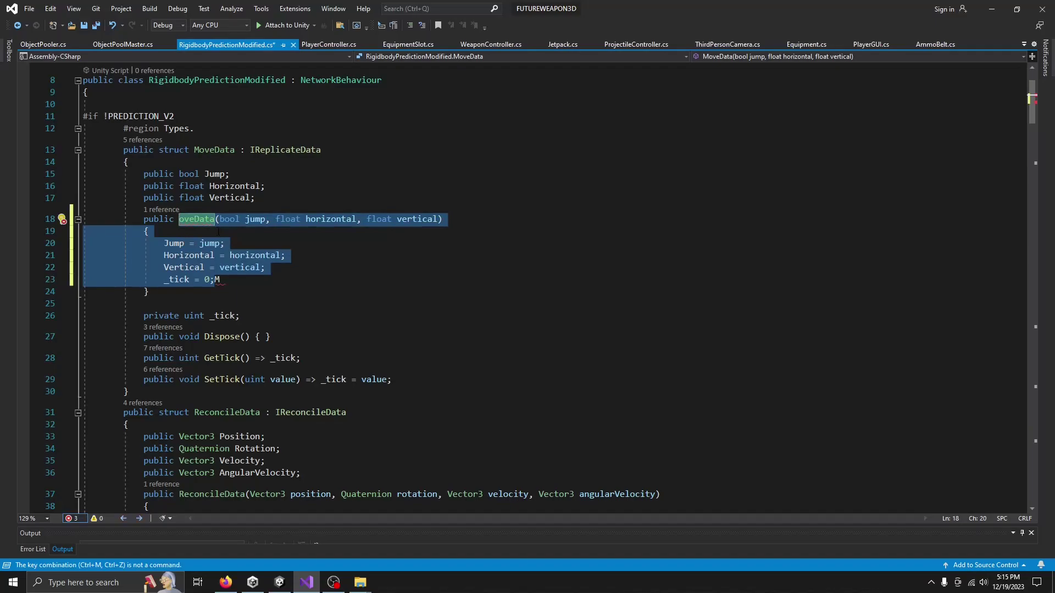
pyautogui.hotkey('ctrl', 'z')
pyautogui.click(220, 232)
pyautogui.scroll(-2, 310, 242)
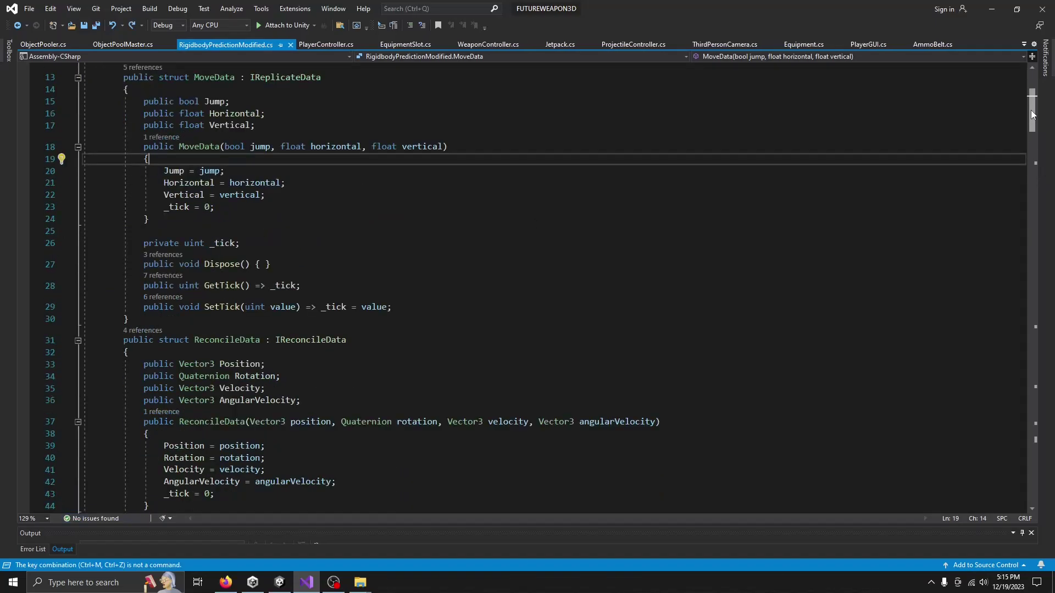
# Switch to Unity, reopen the demo's RigidbodyPrediction script and go to its Update method.
pyautogui.click(284, 583)
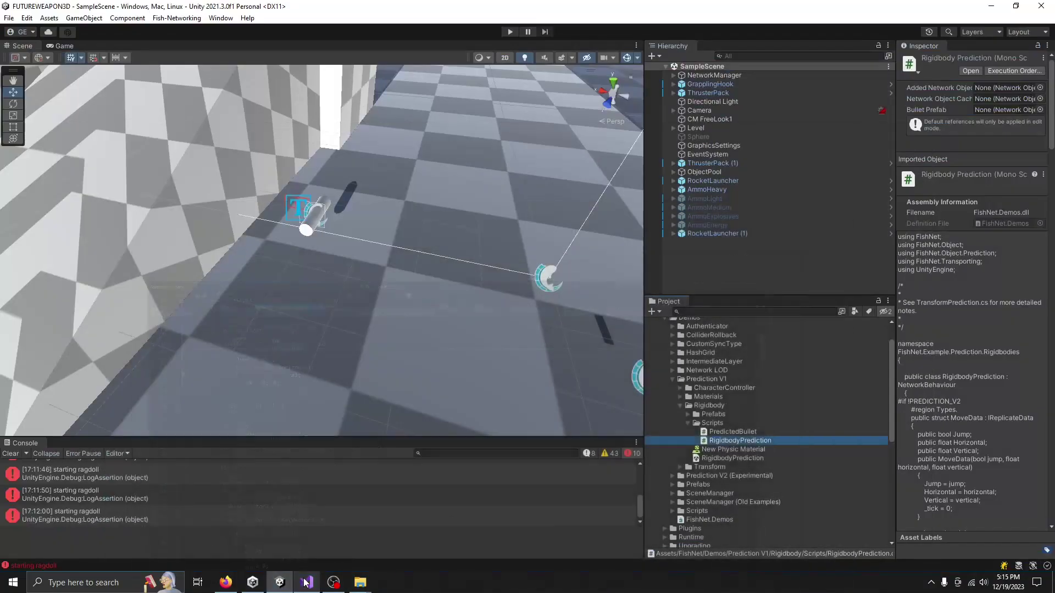
pyautogui.doubleClick(728, 440)
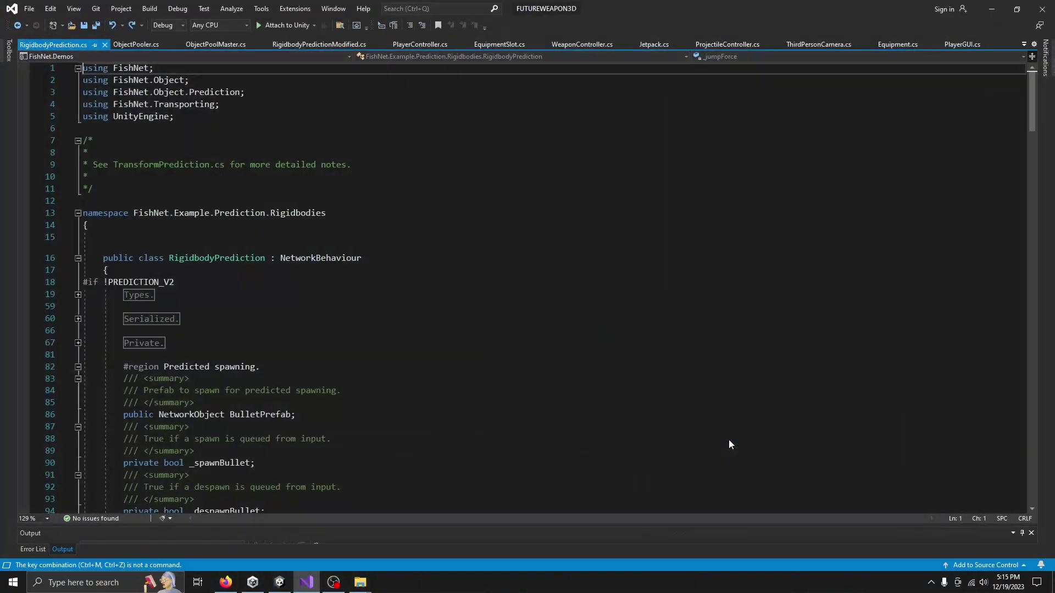
pyautogui.scroll(-9, 1035, 134)
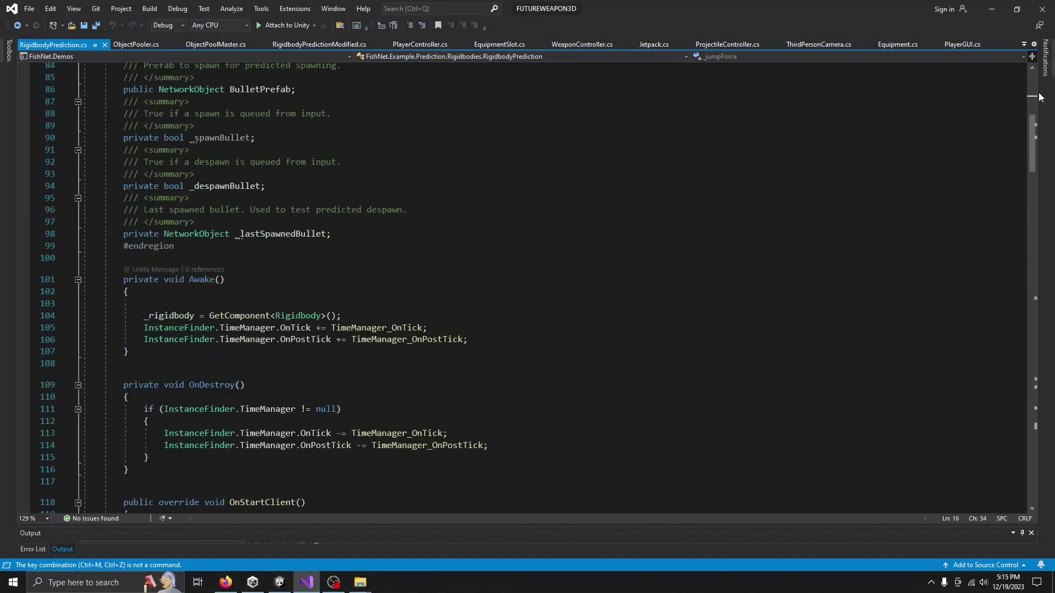
pyautogui.scroll(-9, 1036, 133)
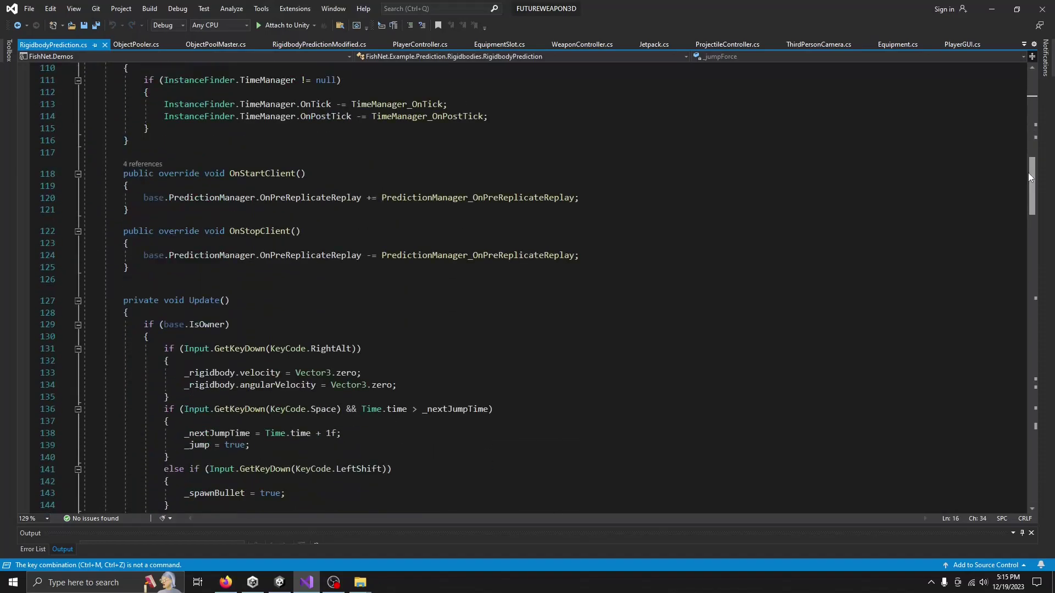
pyautogui.scroll(-2, 560, 237)
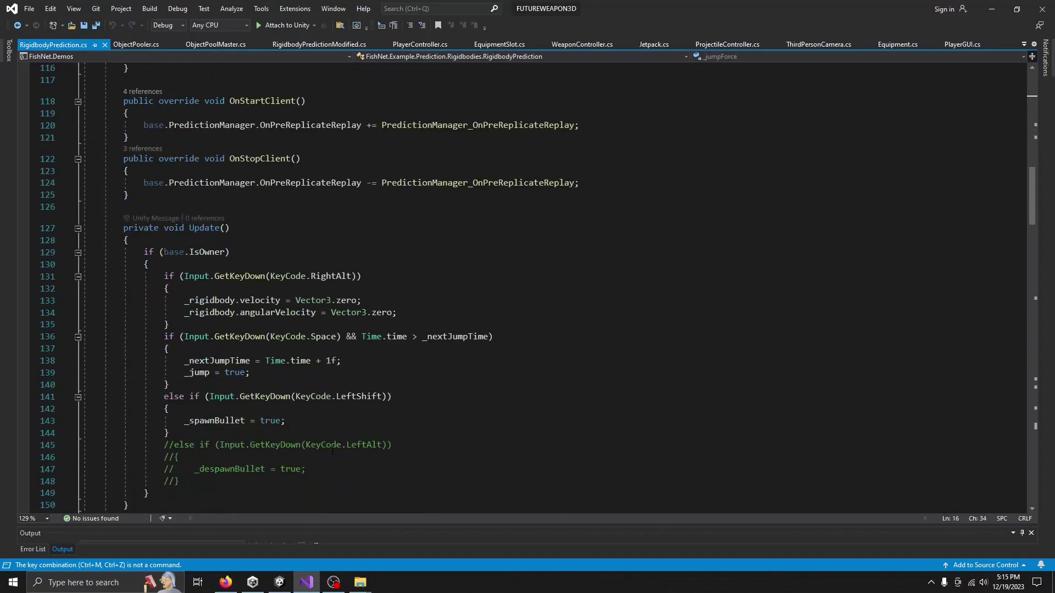
# Switch to Firefox to check the Fish-Networking "Server Authoritative Movement" video page, and minimize the browser again.
pyautogui.click(226, 583)
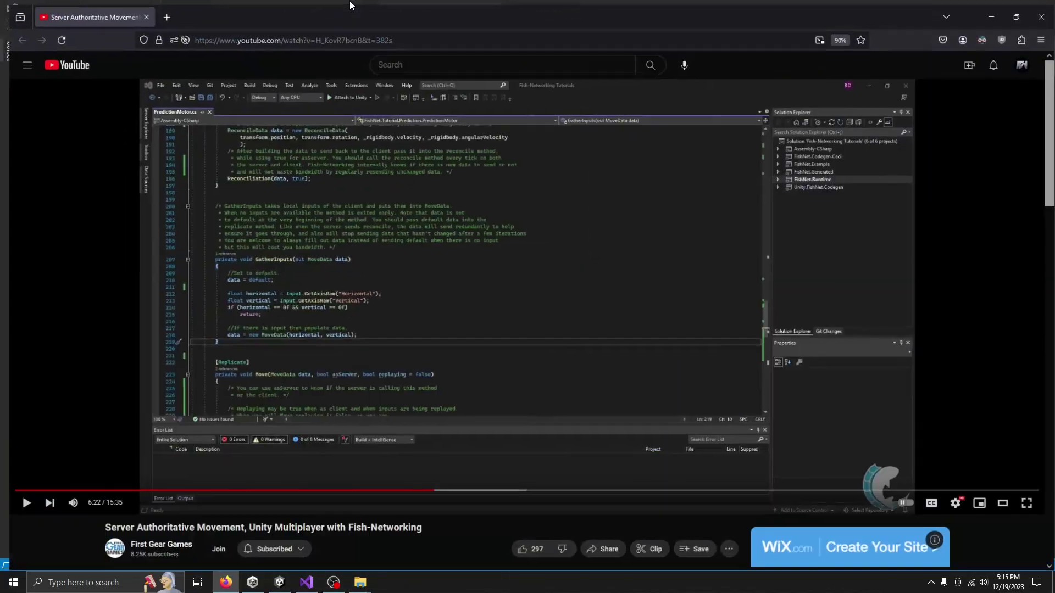
pyautogui.scroll(-1, 173, 447)
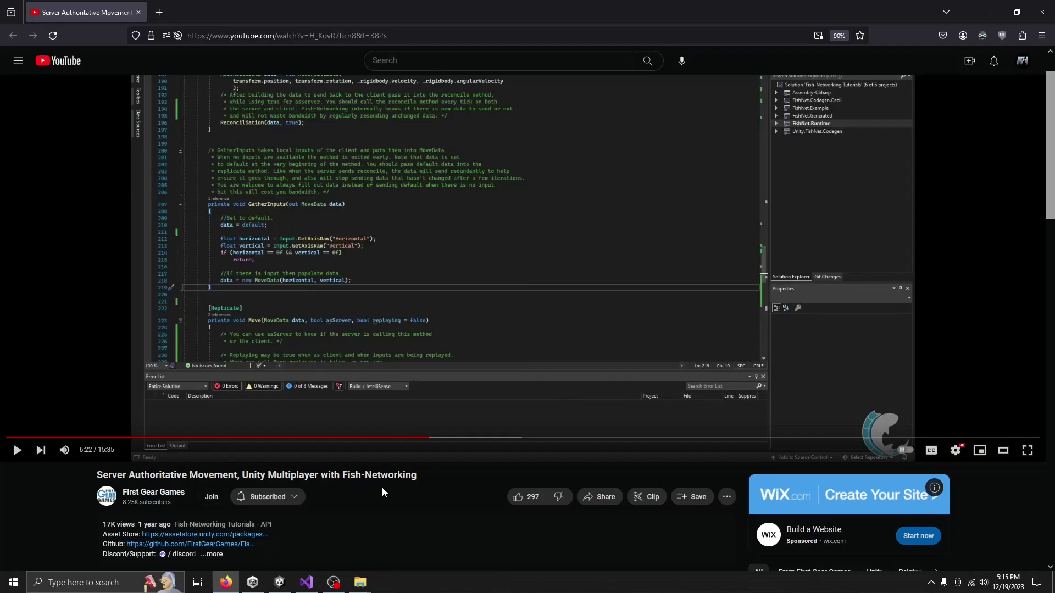
pyautogui.scroll(1, 363, 485)
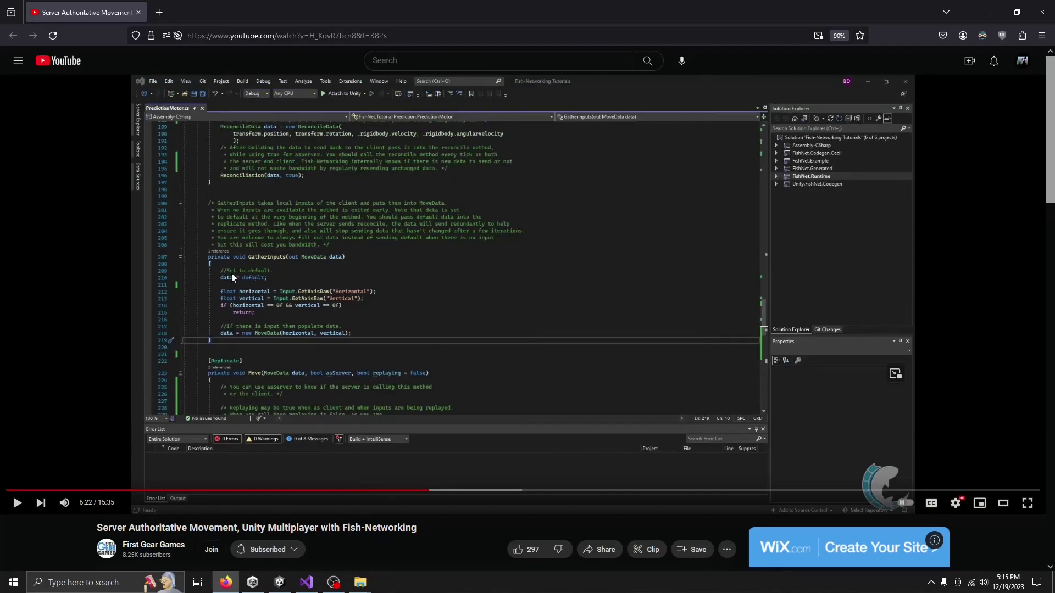
pyautogui.click(991, 12)
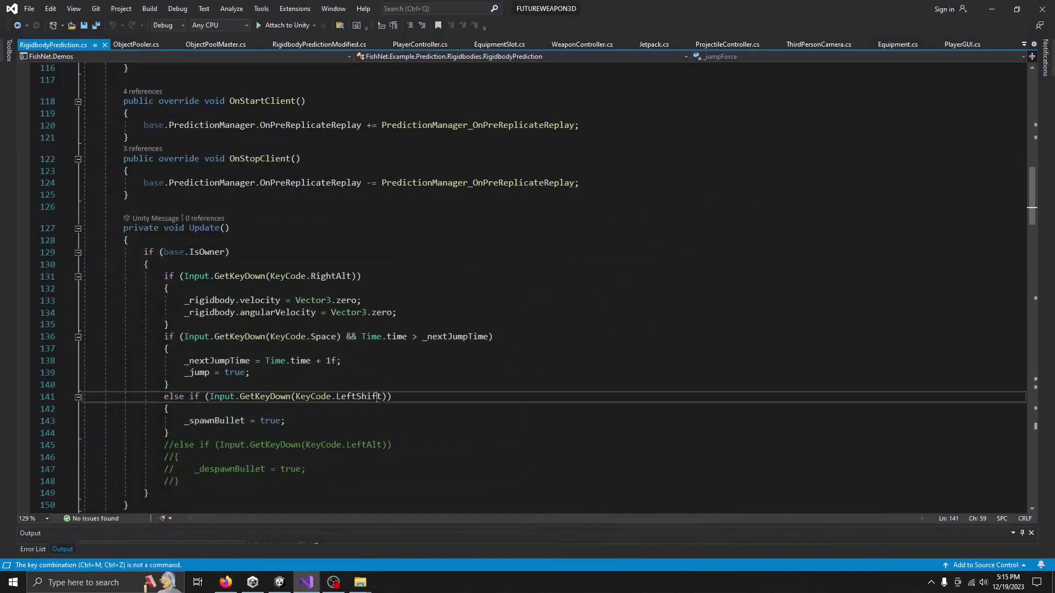
# Examine the LeftShift check in the Update method and the whole TimeManager_OnTick method.
pyautogui.doubleClick(359, 396)
pyautogui.scroll(1, 329, 378)
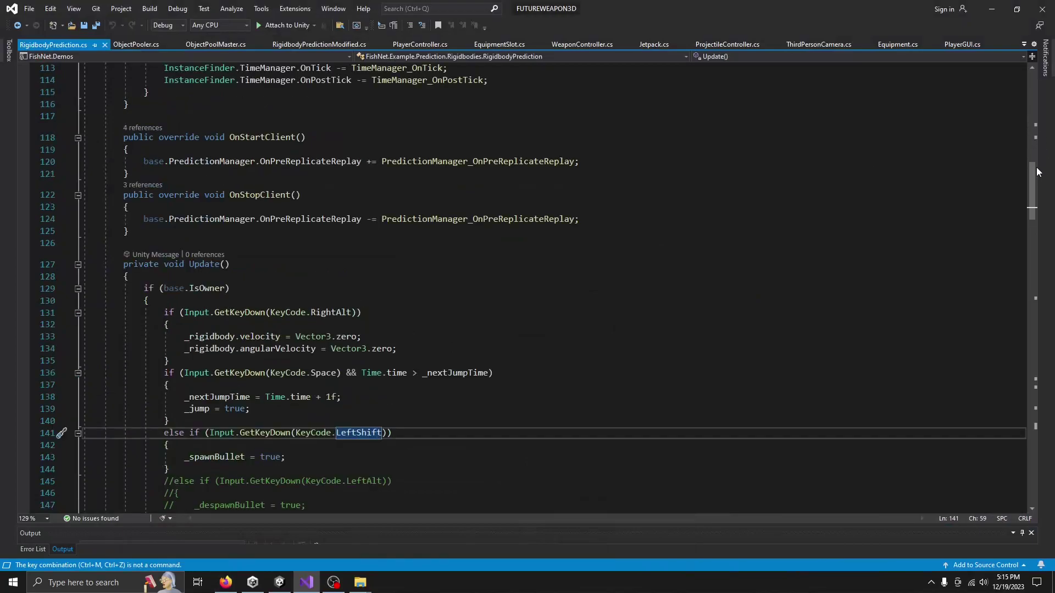
pyautogui.moveTo(1031, 169); pyautogui.dragTo(1013, 243)
pyautogui.moveTo(123, 137); pyautogui.dragTo(127, 415)
# Add the comment "//fixed update" after the OnTick subscription in the Awake method.
pyautogui.scroll(17, 275, 287)
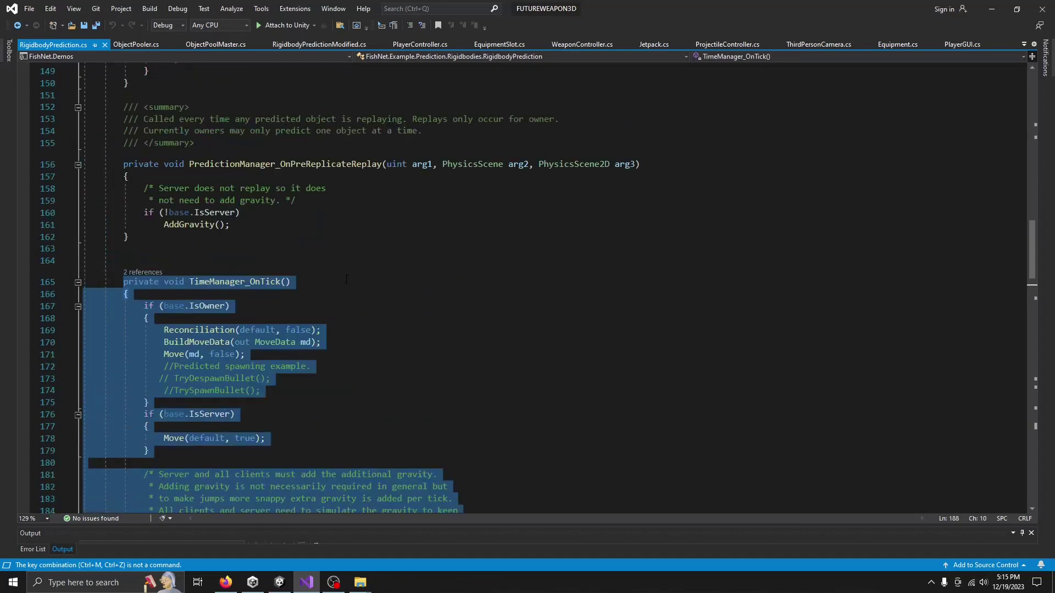
pyautogui.scroll(4, 209, 264)
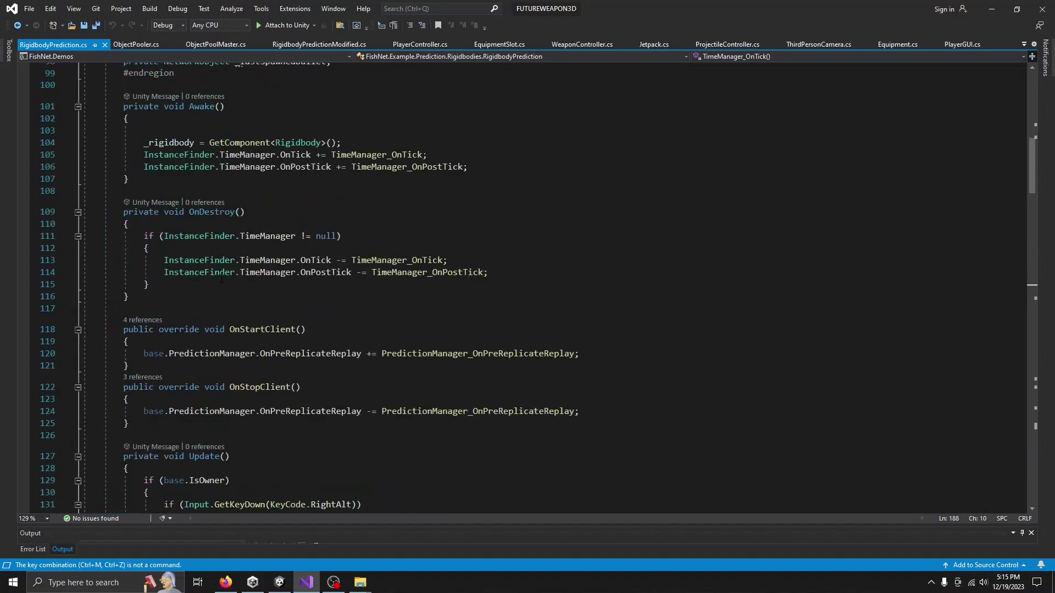
pyautogui.scroll(3, 232, 224)
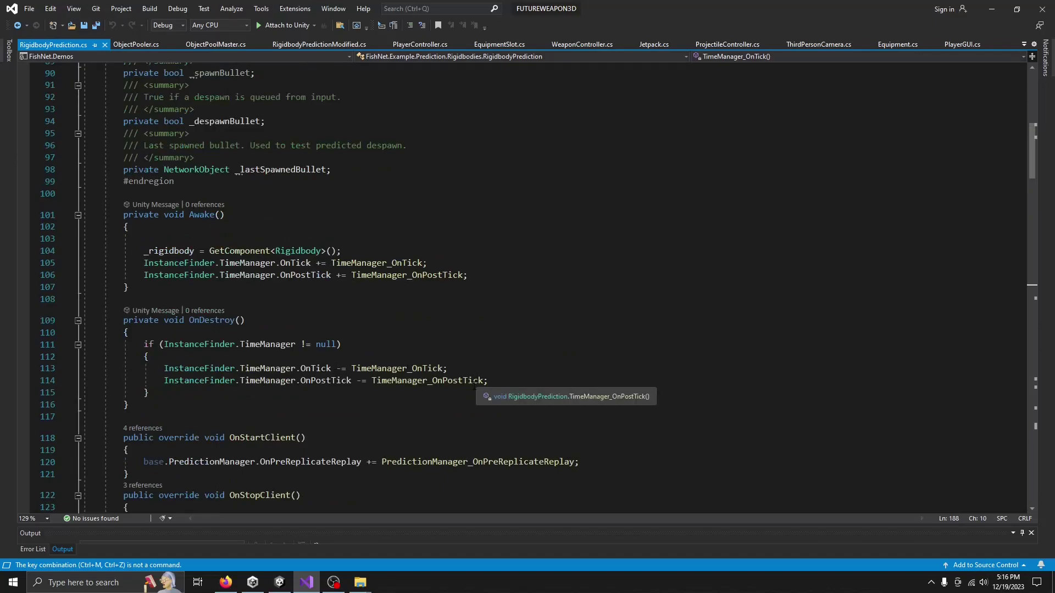
pyautogui.click(435, 263)
pyautogui.write('//fixed update')
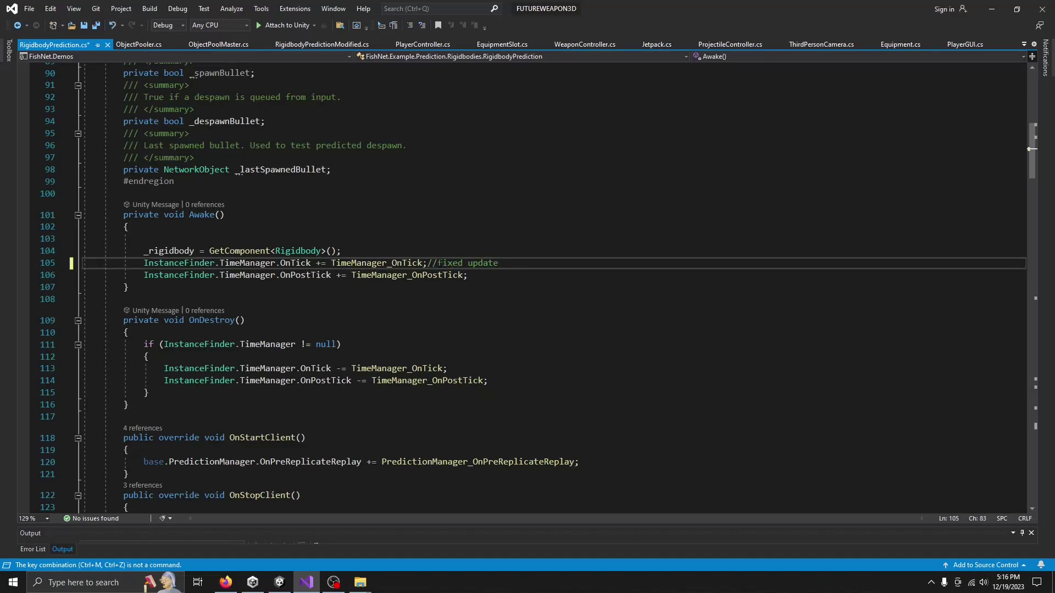
# Add the comment "//after the physics have been calculated" after the OnPostTick subscription in Awake.
pyautogui.press('Down')
pyautogui.write('//after the ')
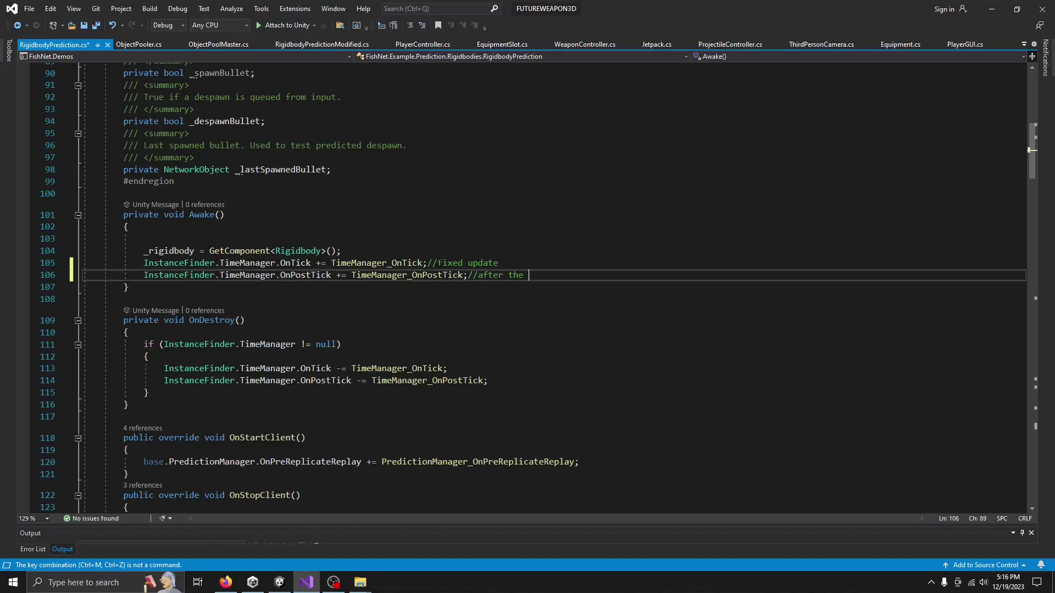
pyautogui.write('physics have been')
pyautogui.write('calculate')
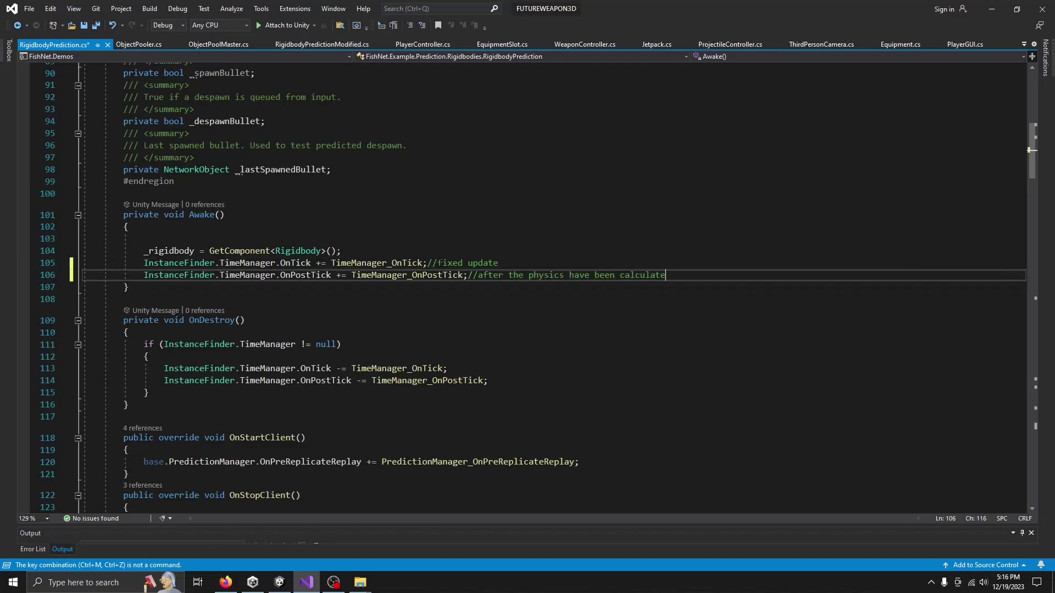
pyautogui.write('d')
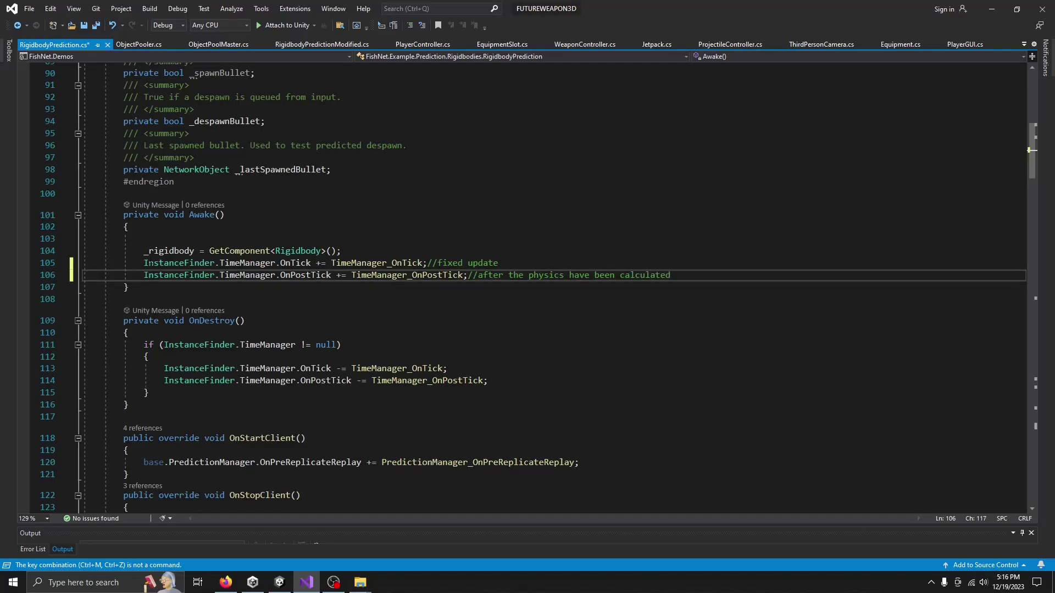
# Switch to Unity, set the Physics Mode of the NetworkManager's TimeManager component to Time Manager, and save the scene.
pyautogui.moveTo(144, 263); pyautogui.dragTo(500, 262)
pyautogui.click(991, 9)
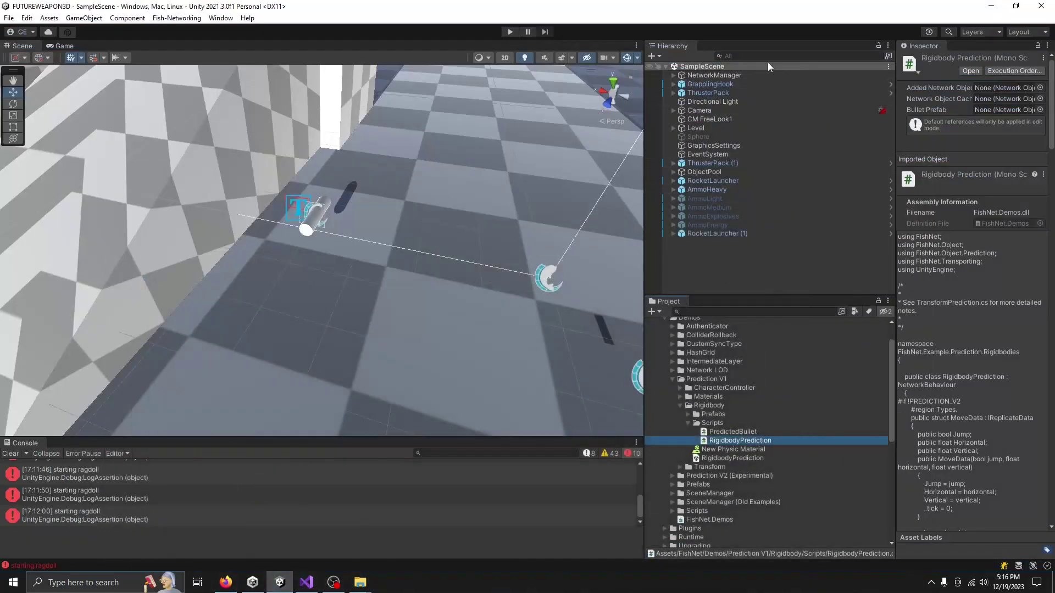
pyautogui.click(728, 76)
pyautogui.scroll(-6, 947, 324)
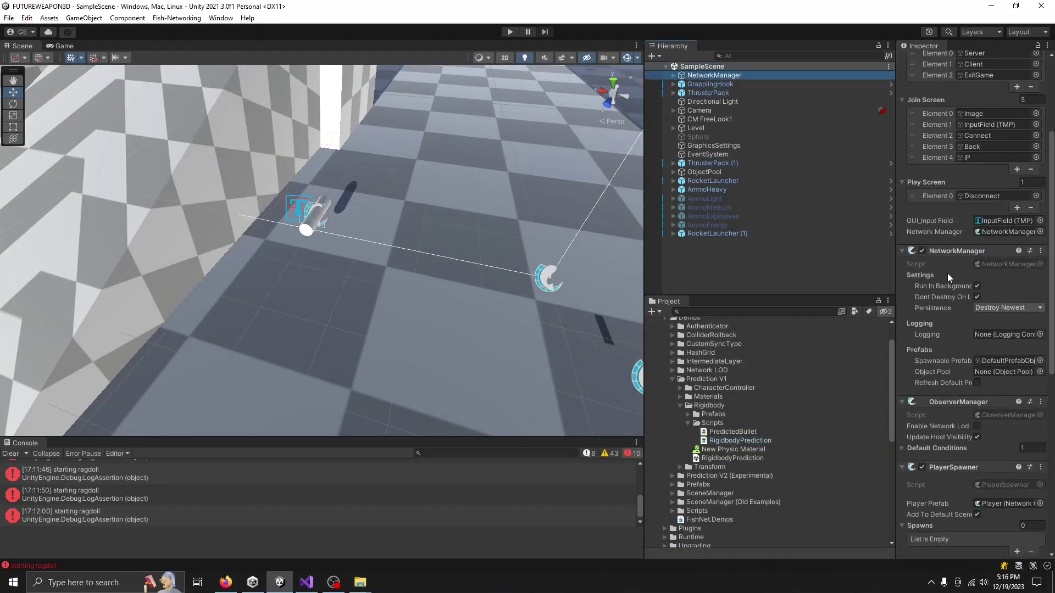
pyautogui.scroll(-8, 952, 330)
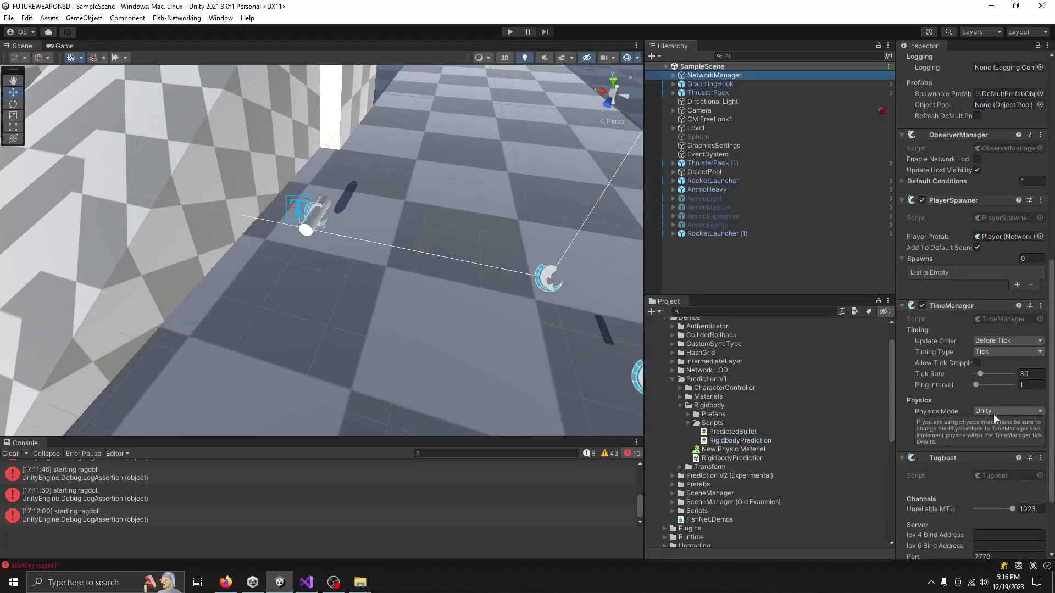
pyautogui.click(993, 414)
pyautogui.click(994, 429)
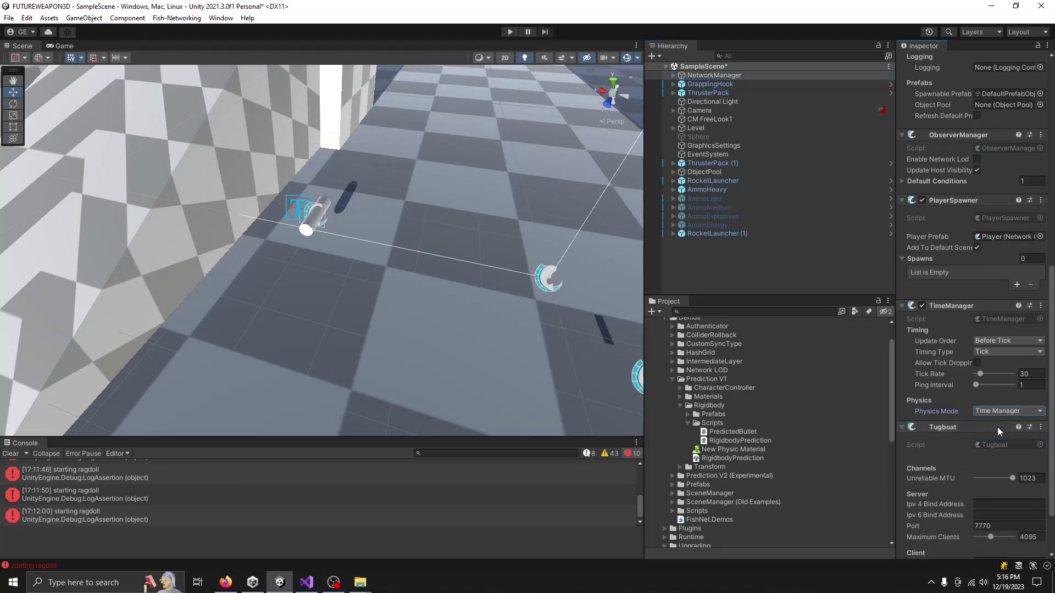
pyautogui.hotkey('ctrl', 's')
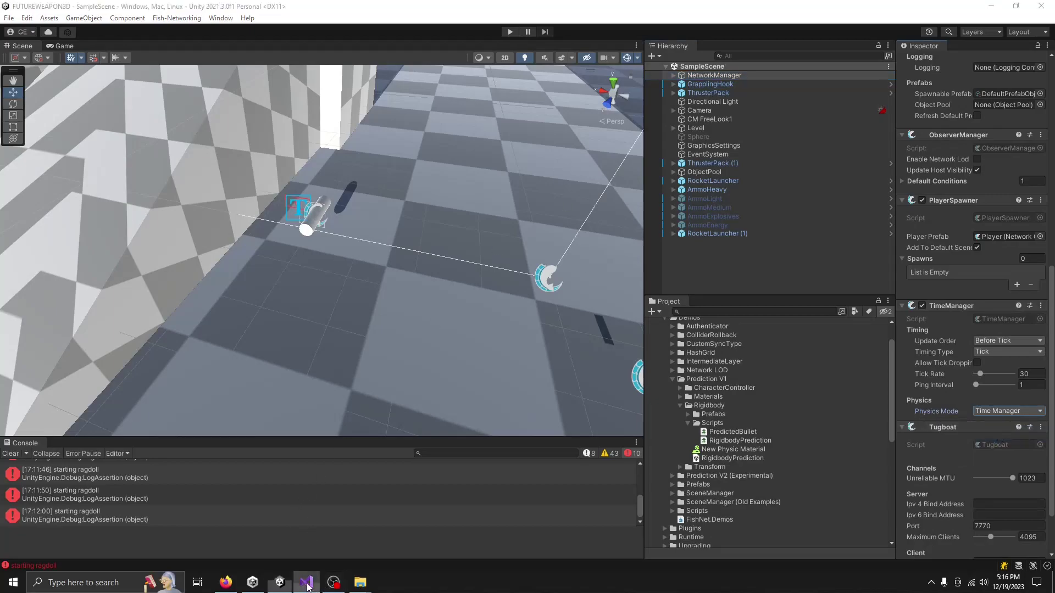
# Switch to Visual Studio and examine the owner check and key input handling in the Update method of RigidbodyPrediction.cs.
pyautogui.click(308, 587)
pyautogui.click(379, 331)
pyautogui.scroll(-1, 379, 330)
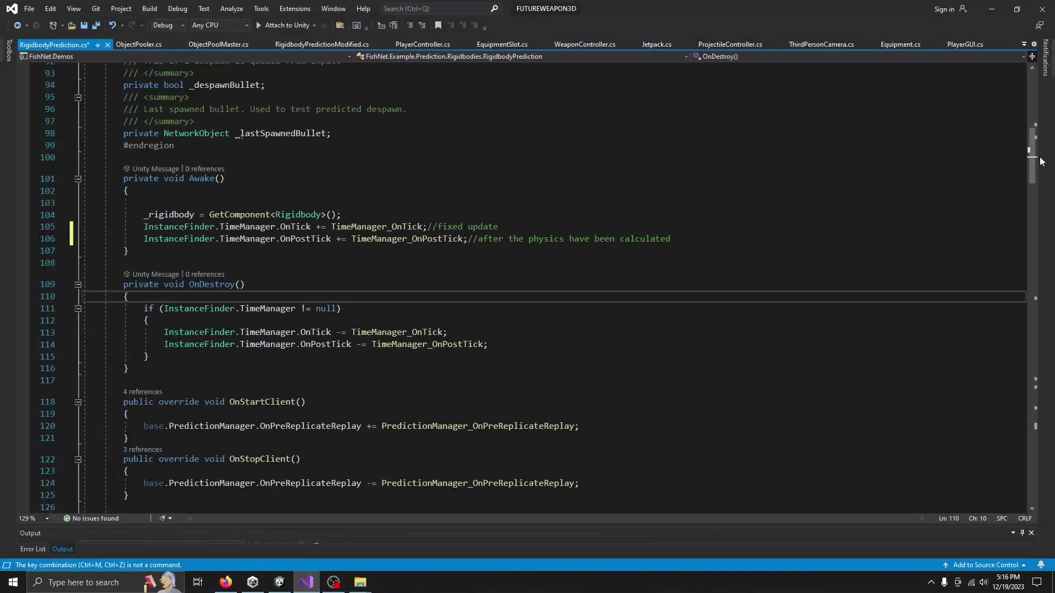
pyautogui.moveTo(1033, 151); pyautogui.dragTo(1028, 202)
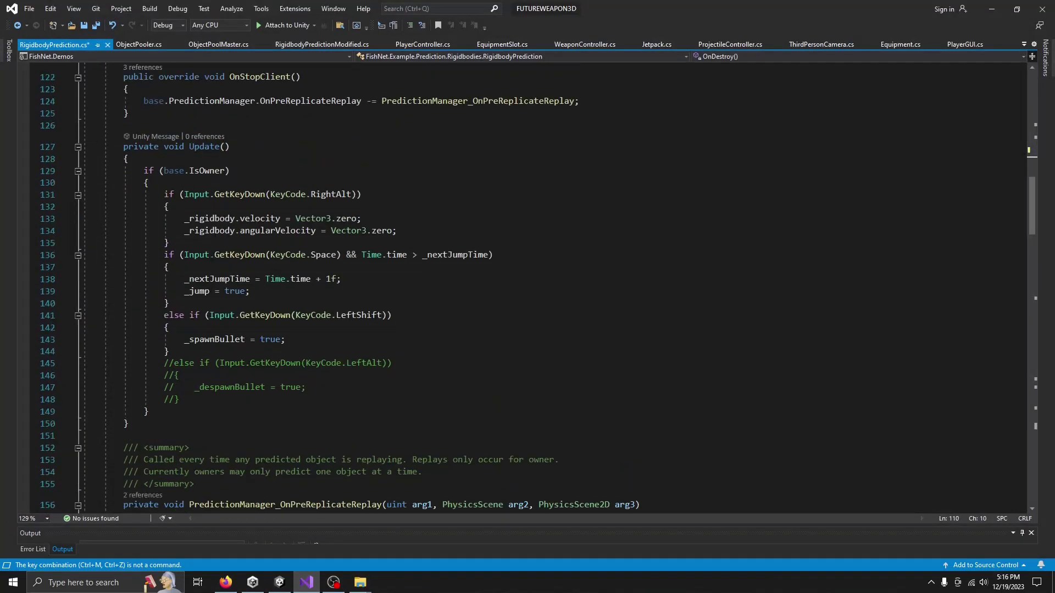
pyautogui.moveTo(212, 352); pyautogui.dragTo(144, 171)
pyautogui.click(266, 269)
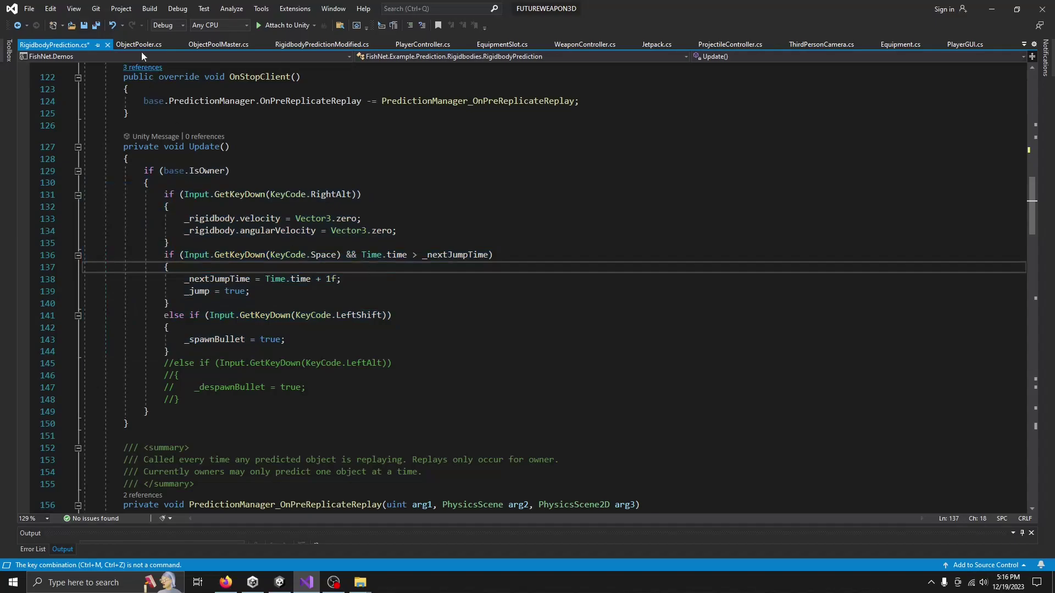
# Open RigidbodyPredictionModified.cs and look over the ReconcileData struct and the serialized fields.
pyautogui.click(321, 44)
pyautogui.scroll(-7, 358, 250)
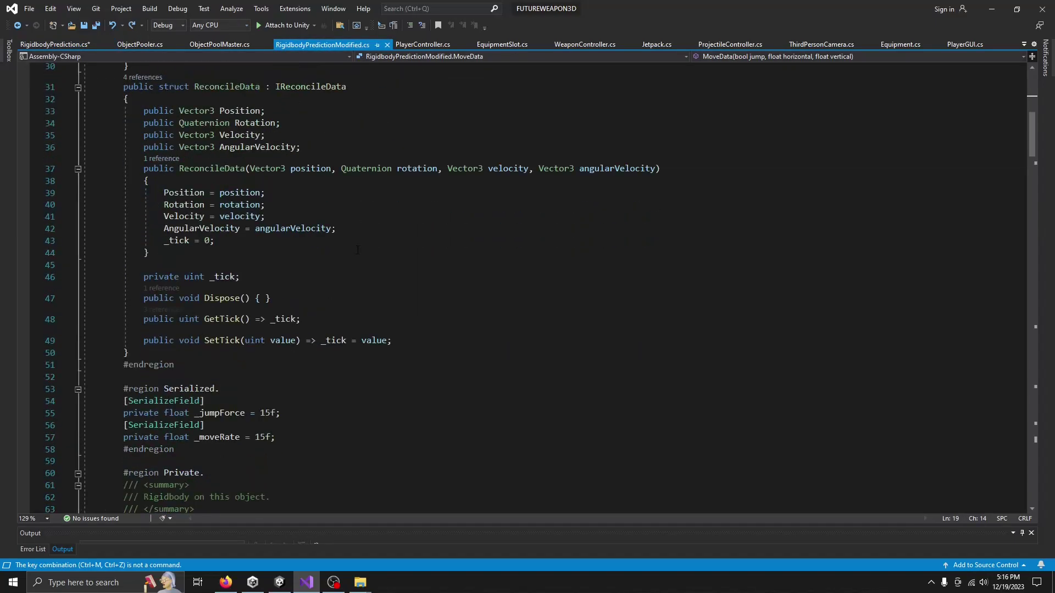
pyautogui.scroll(-8, 357, 250)
pyautogui.scroll(7, 356, 253)
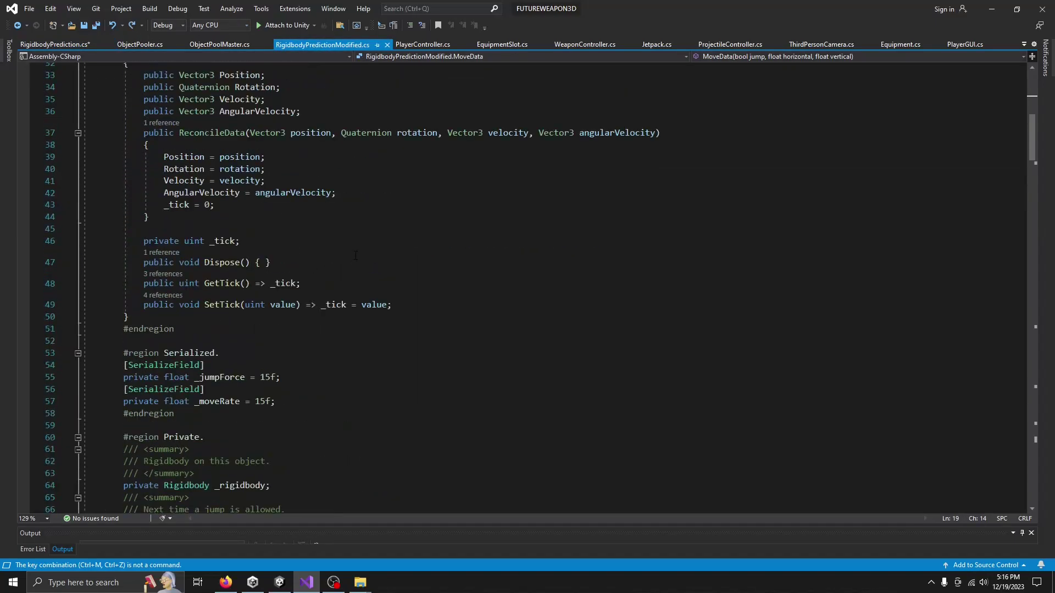
pyautogui.scroll(3, 355, 255)
pyautogui.scroll(-3, 355, 255)
pyautogui.scroll(3, 355, 255)
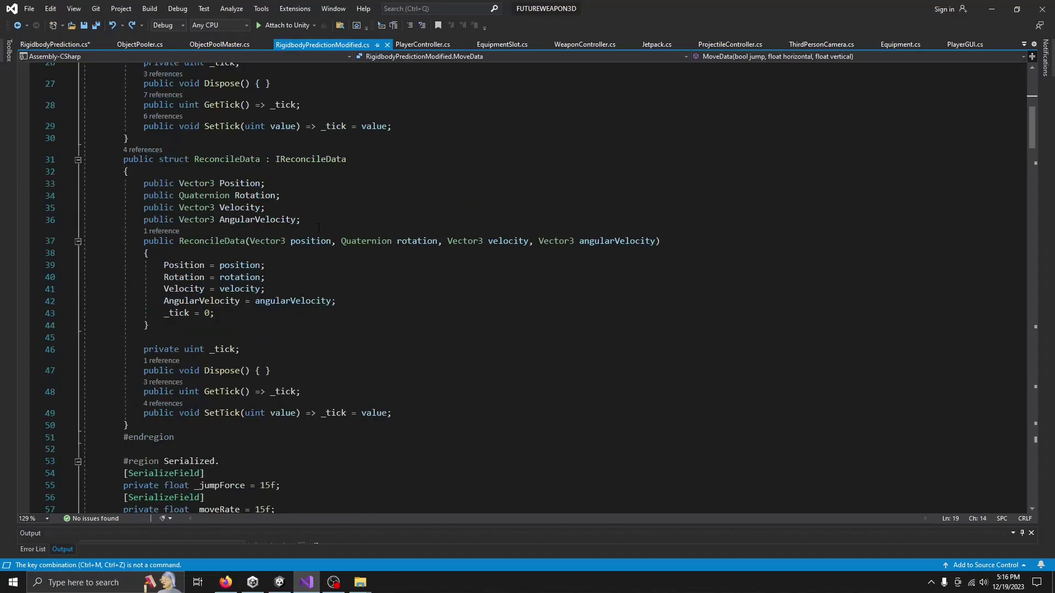
pyautogui.moveTo(227, 581)
# Search RigidbodyPredictionModified.cs for "gatherinputs" to reach the GatherInputs method definition.
pyautogui.moveTo(1032, 132); pyautogui.dragTo(1037, 213)
pyautogui.click(839, 258)
pyautogui.hotkey('ctrl', 'f')
pyautogui.write('gather inpu')
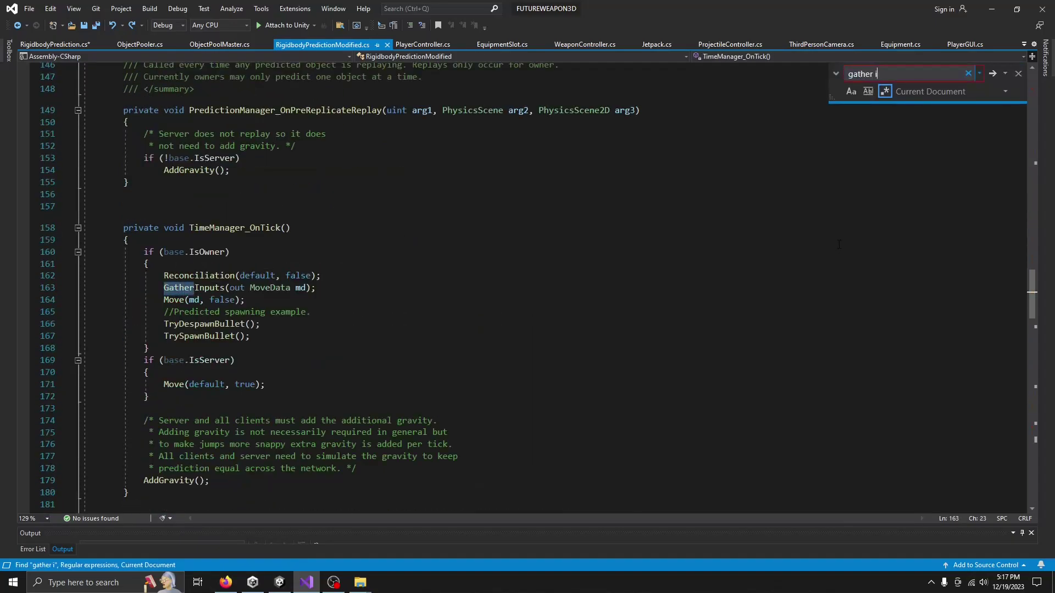
pyautogui.press('BackSpace')
pyautogui.press('BackSpace')
pyautogui.press('BackSpace')
pyautogui.press('BackSpace')
pyautogui.press('BackSpace')
pyautogui.write('inputs')
pyautogui.press('Return')
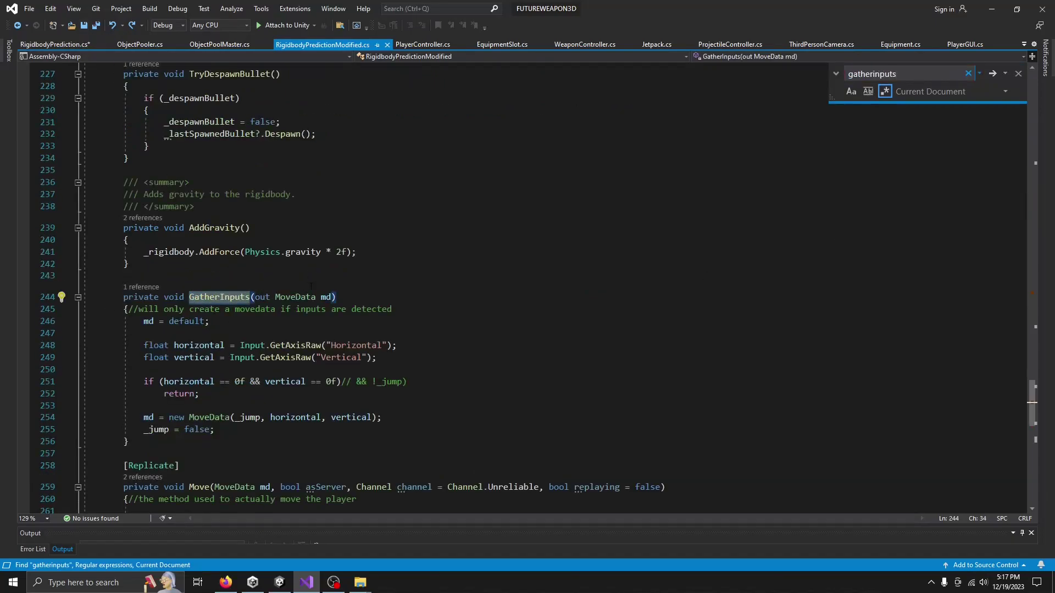
# Highlight the lines in GatherInputs that read the Horizontal and Vertical axes.
pyautogui.click(141, 326)
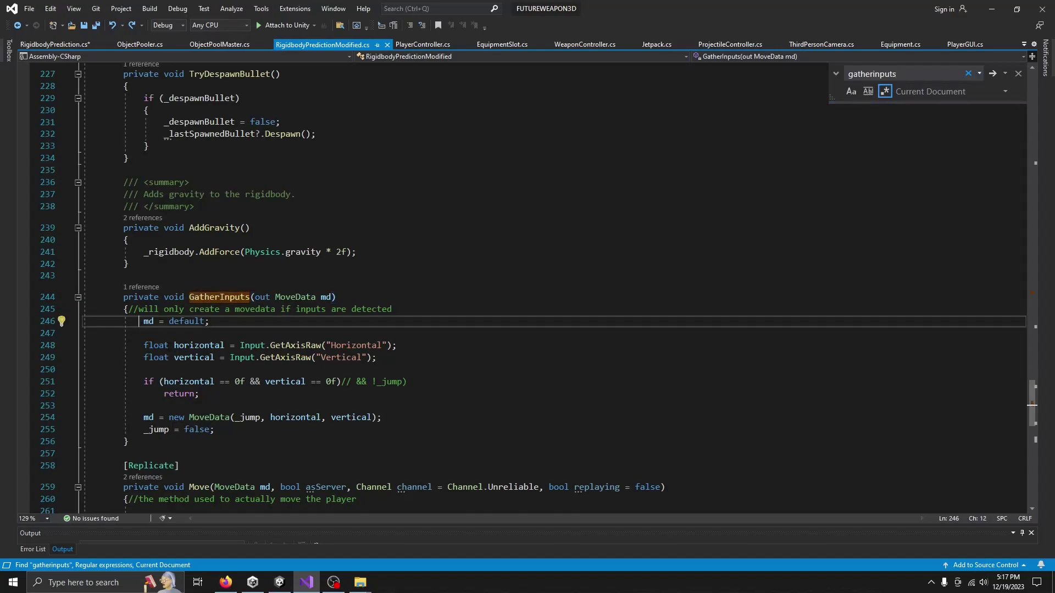
pyautogui.click(153, 346)
pyautogui.moveTo(154, 346); pyautogui.dragTo(377, 360)
# Search within the selected axis-reading lines for "ontick".
pyautogui.hotkey('ctrl', 'f')
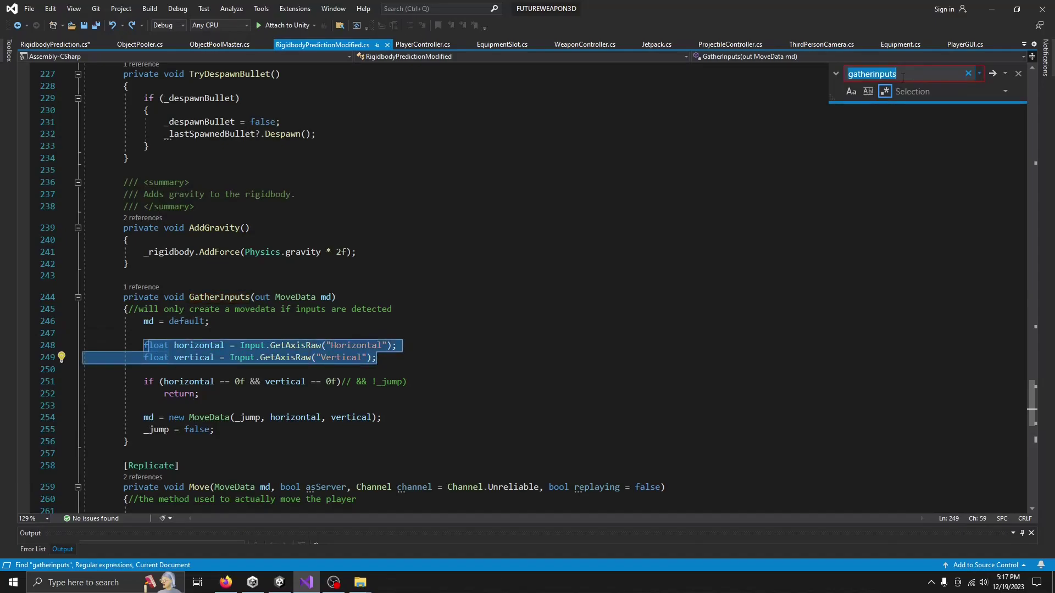
pyautogui.write('ontick')
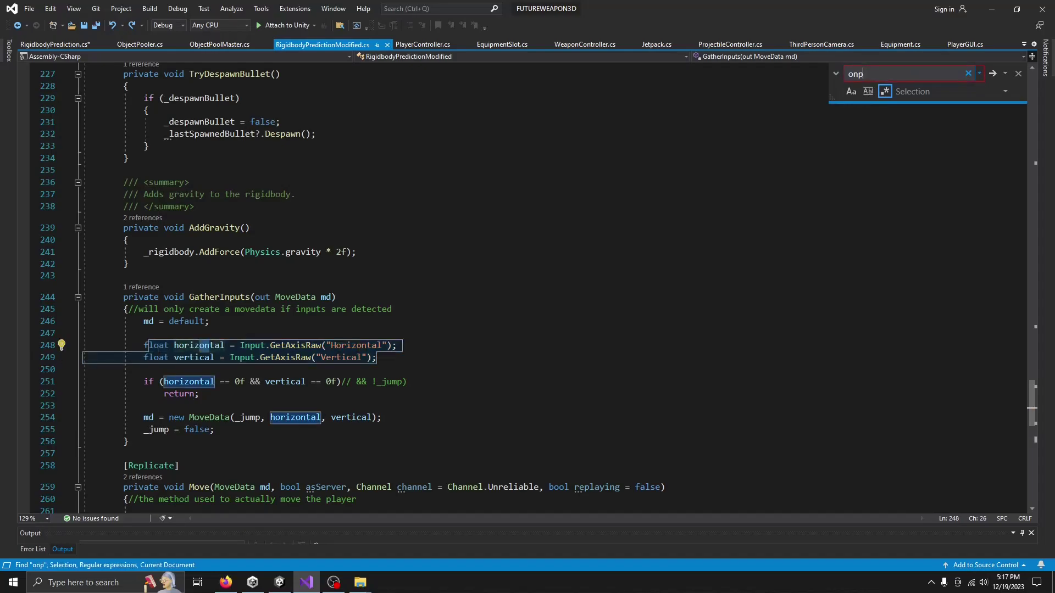
pyautogui.press('Return')
pyautogui.press('Return')
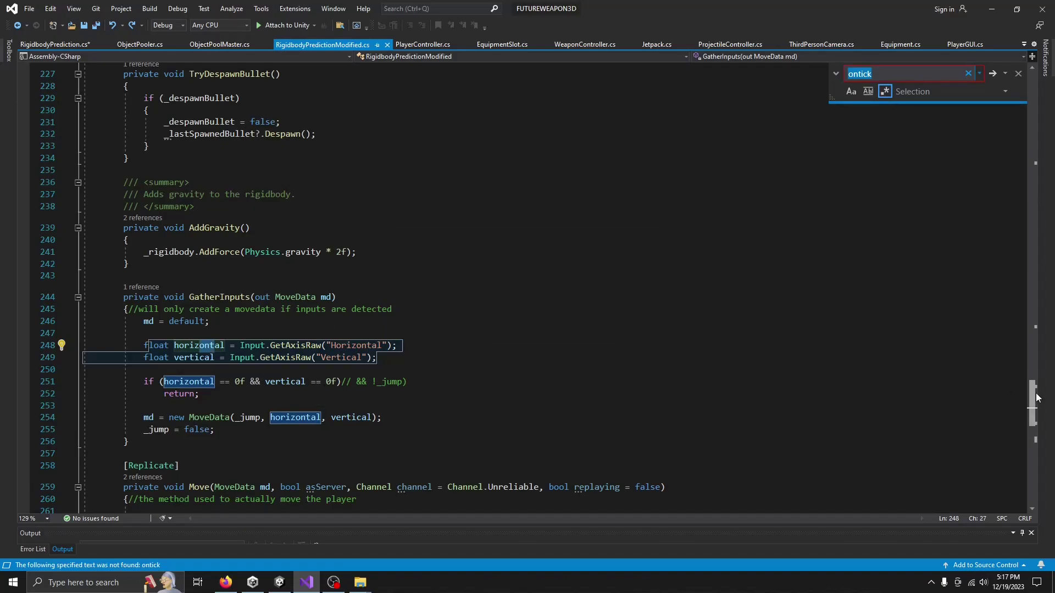
pyautogui.click(928, 72)
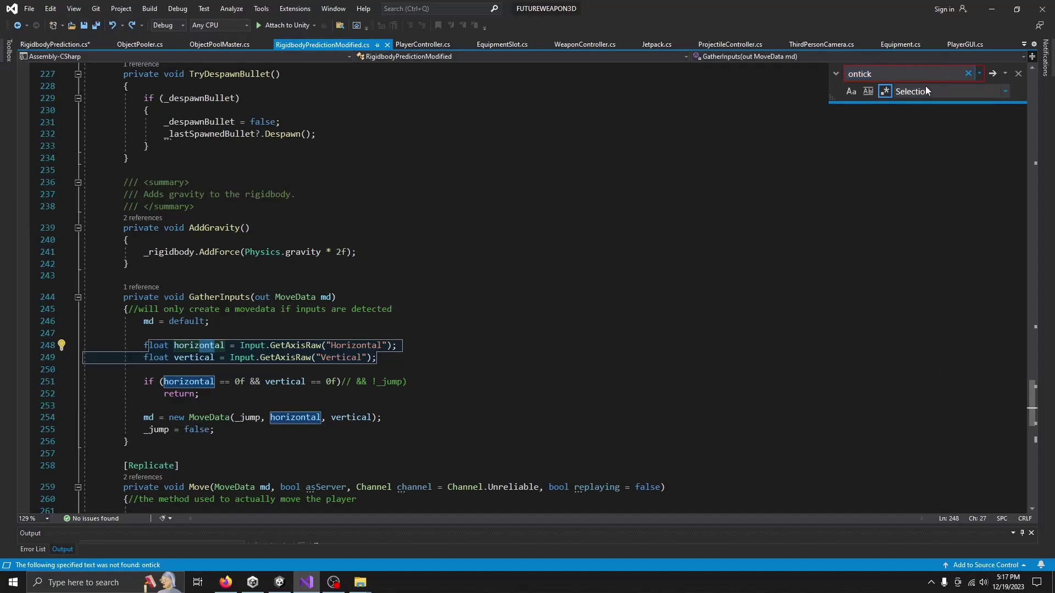
# Find "ontick" in RigidbodyPrediction.cs and examine the Reconciliation and BuildMoveData calls in TimeManager_OnTick.
pyautogui.click(60, 44)
pyautogui.scroll(9, 413, 289)
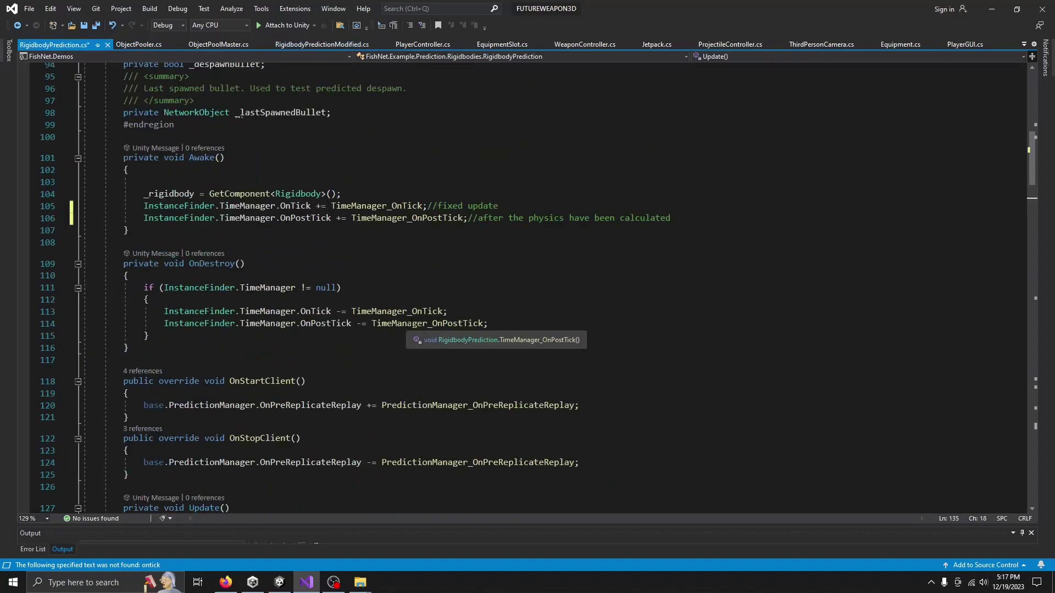
pyautogui.hotkey('ctrl', 'f')
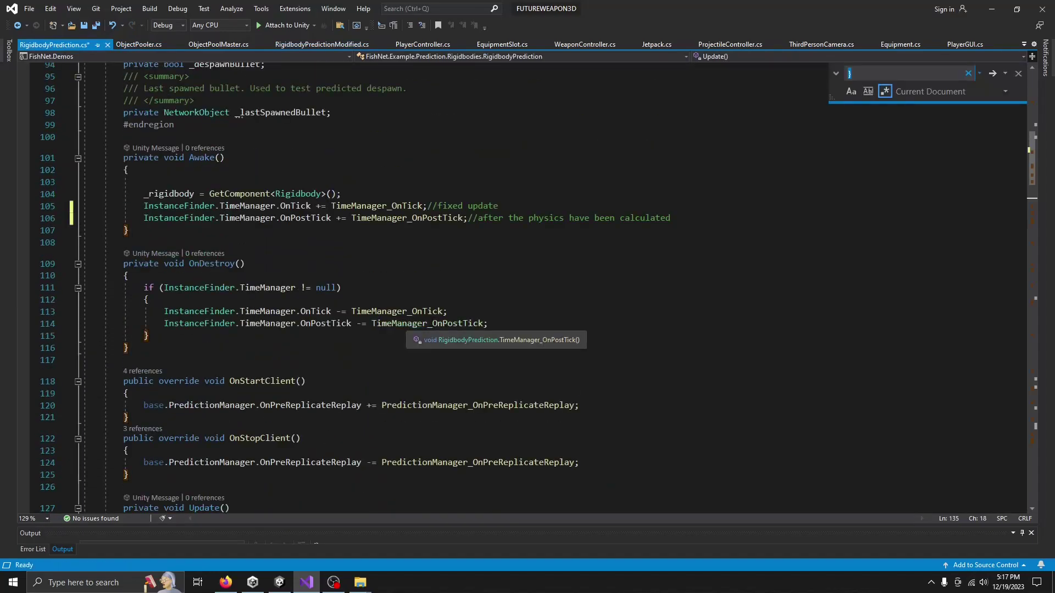
pyautogui.write('ontick')
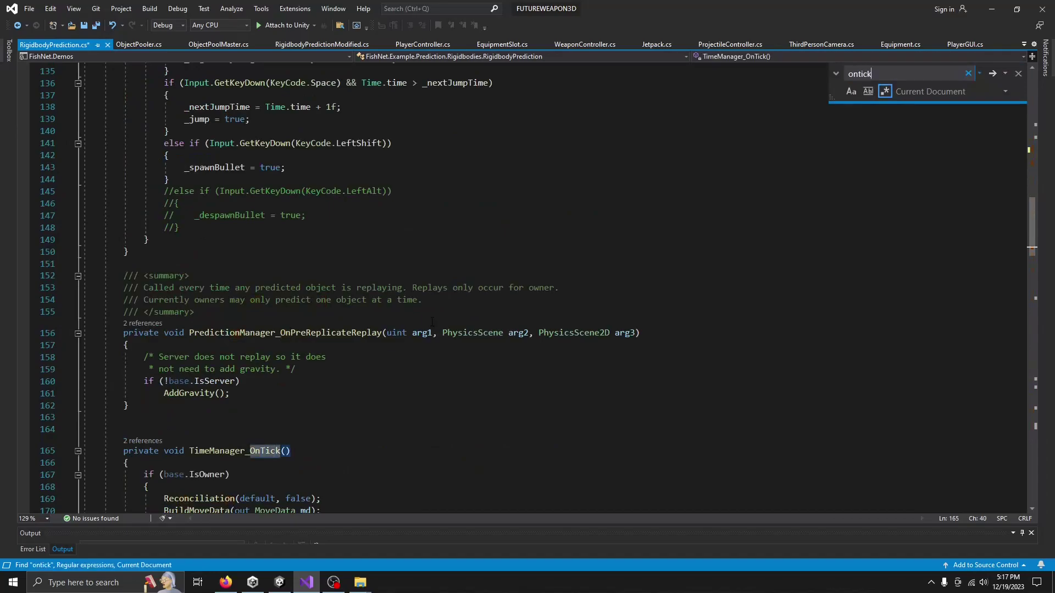
pyautogui.scroll(-5, 384, 327)
pyautogui.scroll(-1, 326, 330)
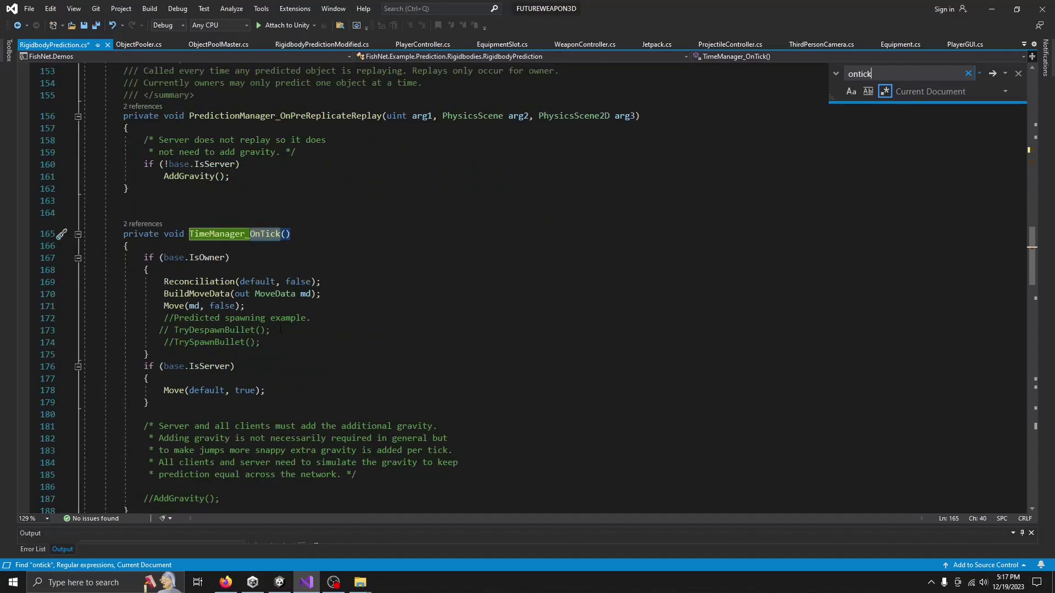
pyautogui.scroll(-1, 207, 322)
pyautogui.moveTo(163, 245); pyautogui.dragTo(344, 242)
pyautogui.click(164, 257)
pyautogui.moveTo(163, 257); pyautogui.dragTo(319, 257)
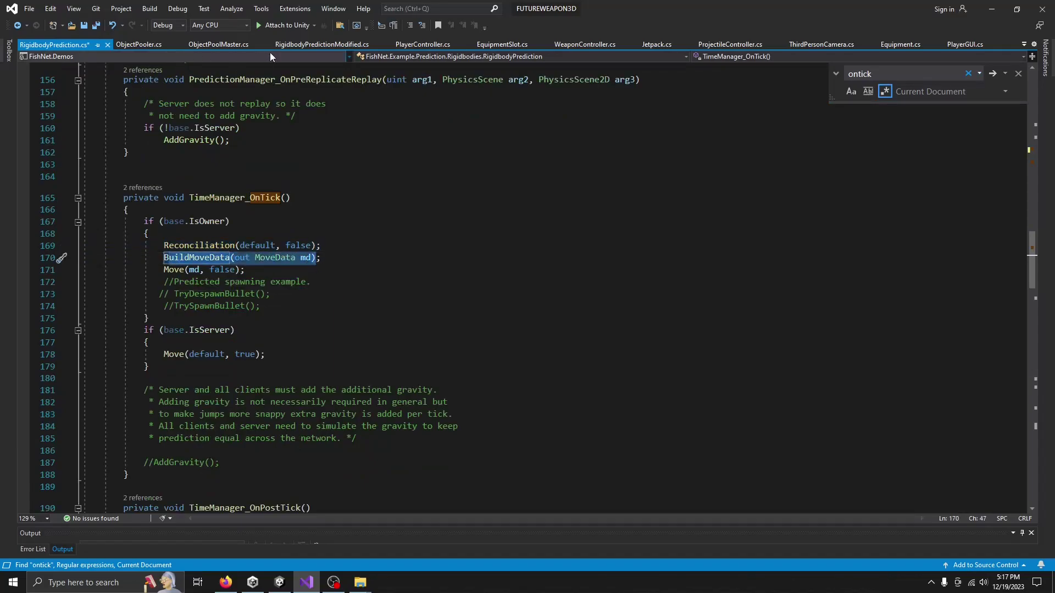
# Open RigidbodyPredictionModified.cs, check the GatherInputs method in the YouTube tutorial in Firefox, and return to Visual Studio.
pyautogui.click(308, 44)
pyautogui.click(226, 583)
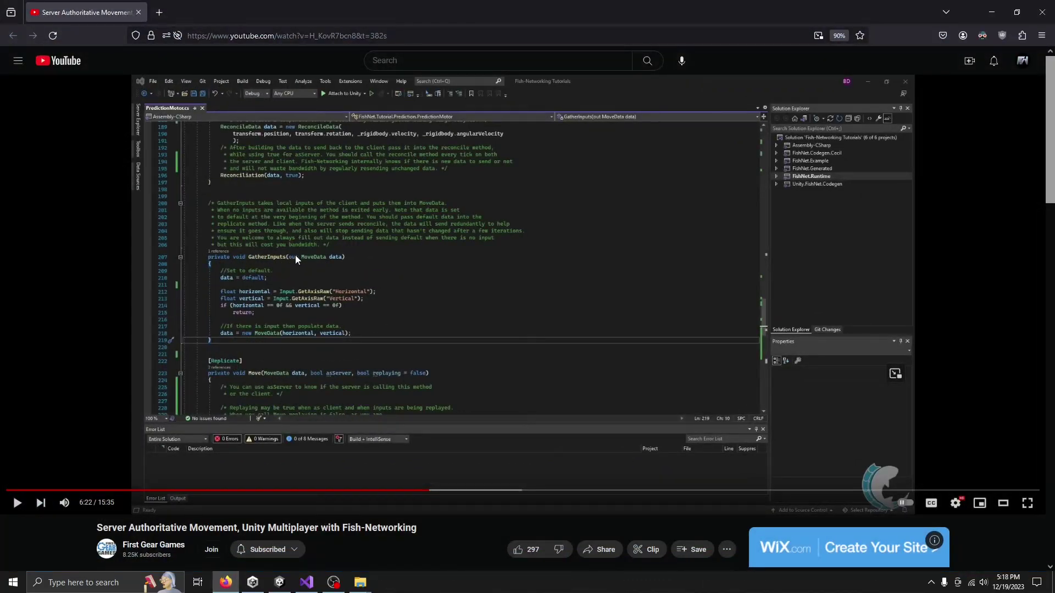
pyautogui.hotkey('alt', 'Tab')
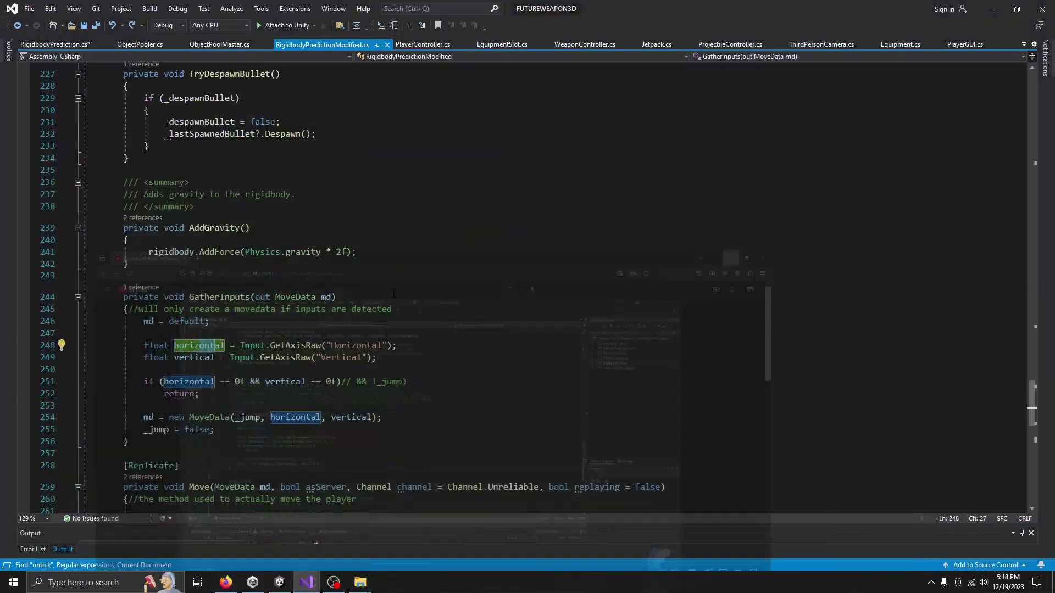
# Search RigidbodyPredictionModified.cs for "build" followed by "move", clear the search, and view the Move method.
pyautogui.click(380, 309)
pyautogui.hotkey('ctrl', 'f')
pyautogui.write('buidl')
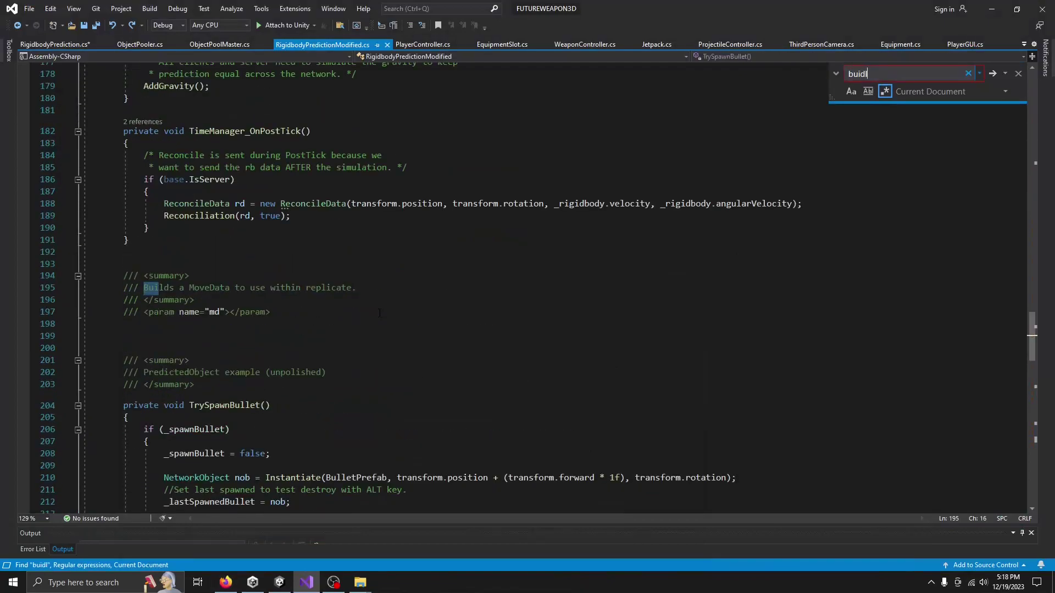
pyautogui.press('BackSpace')
pyautogui.press('BackSpace')
pyautogui.write('ld')
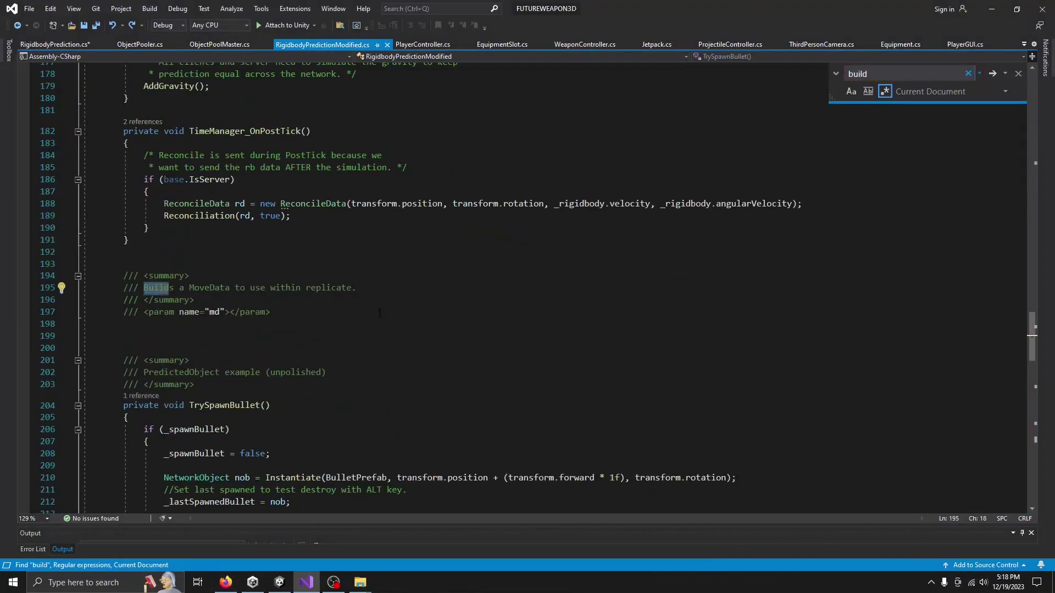
pyautogui.write('move')
pyautogui.press('BackSpace')
pyautogui.press('BackSpace')
pyautogui.press('BackSpace')
pyautogui.press('BackSpace')
pyautogui.press('BackSpace')
pyautogui.press('BackSpace')
pyautogui.press('BackSpace')
pyautogui.press('BackSpace')
pyautogui.press('BackSpace')
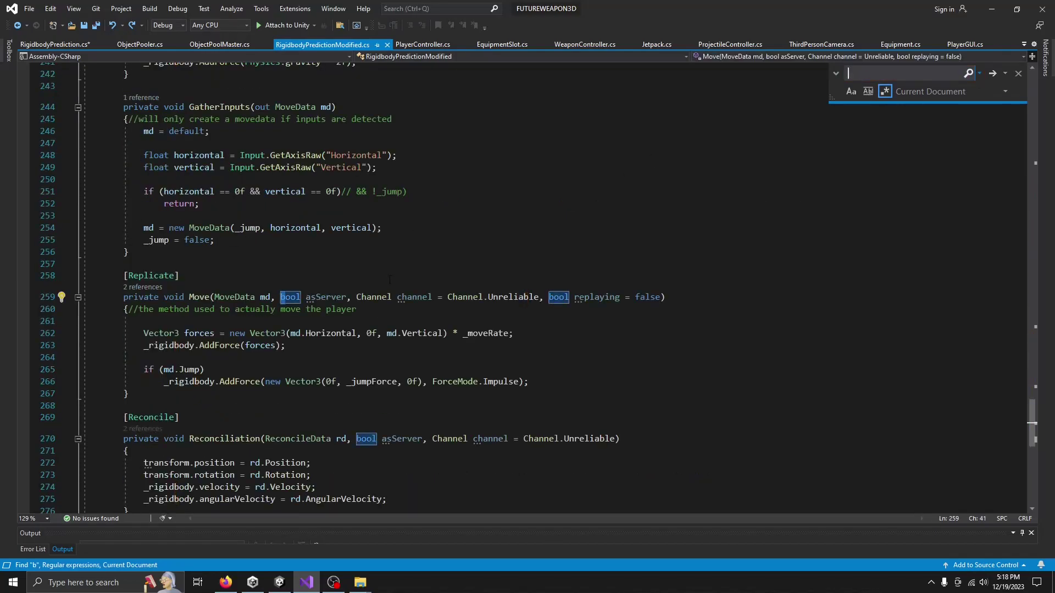
pyautogui.click(340, 276)
pyautogui.click(309, 311)
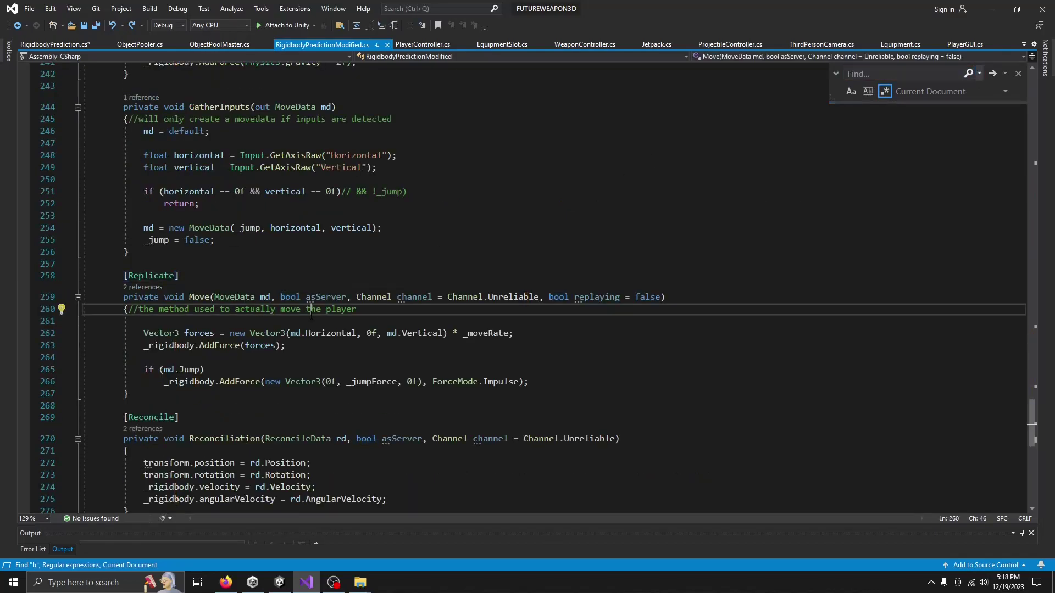
# Search RigidbodyPrediction.cs for "buildmovedata" to reach the BuildMoveData method definition.
pyautogui.click(61, 46)
pyautogui.click(359, 245)
pyautogui.hotkey('ctrl', 'f')
pyautogui.write('buildmoved')
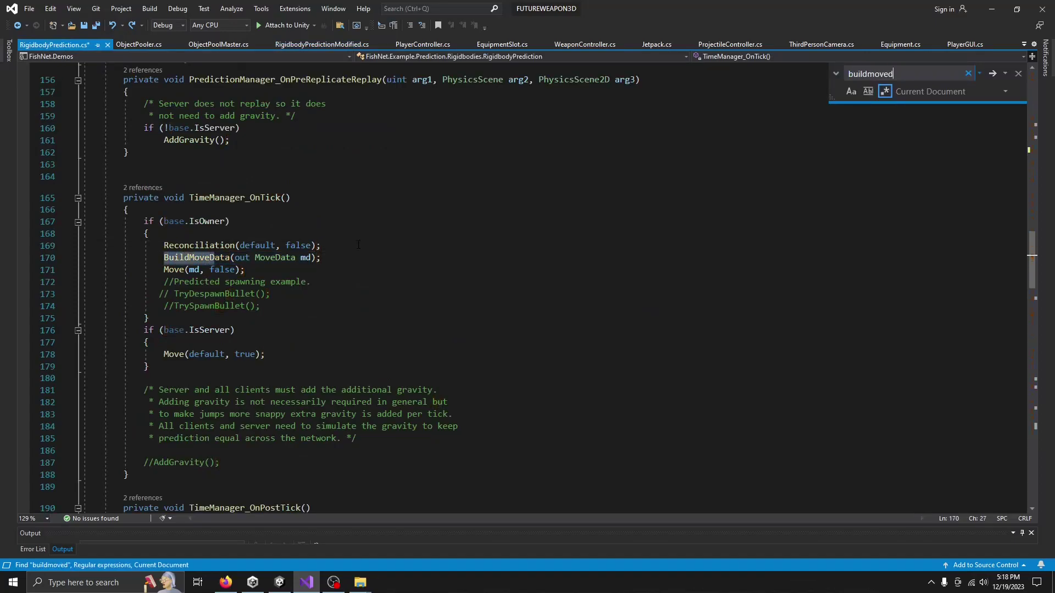
pyautogui.write('ata')
pyautogui.press('Return')
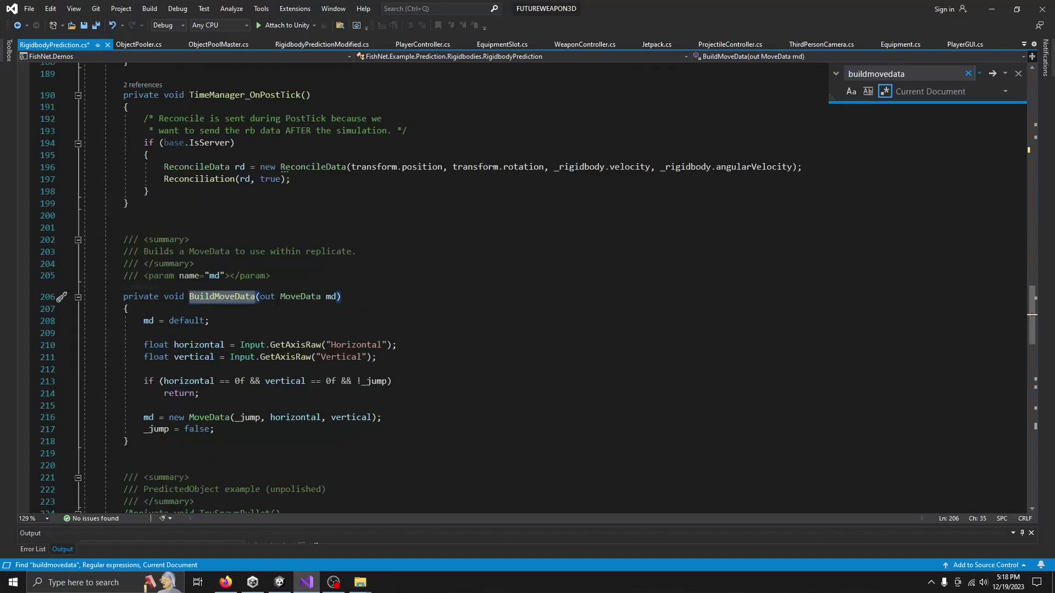
pyautogui.rightClick(232, 296)
pyautogui.click(160, 316)
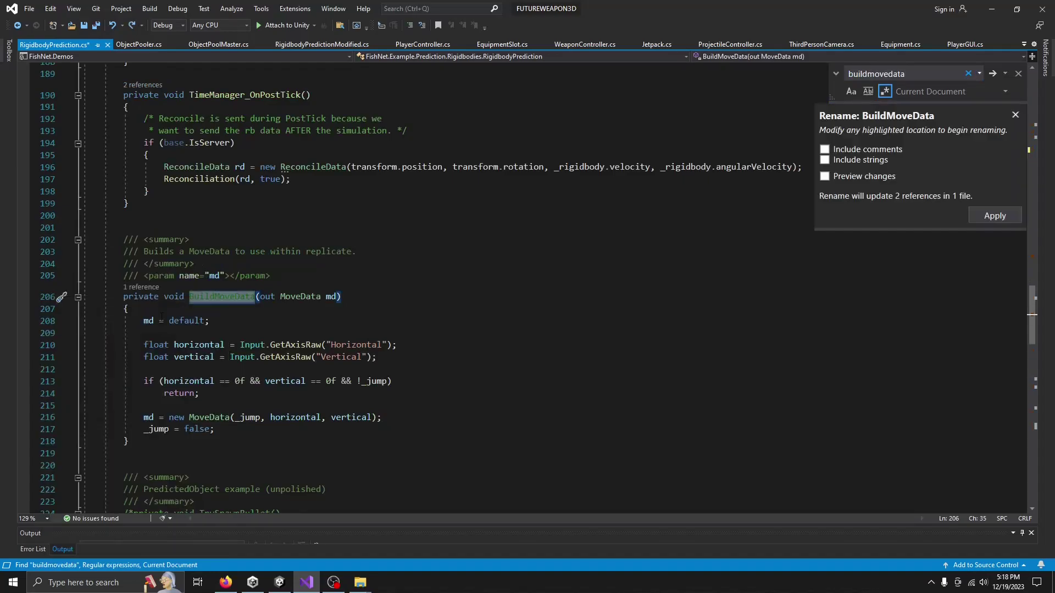
pyautogui.write('Gather')
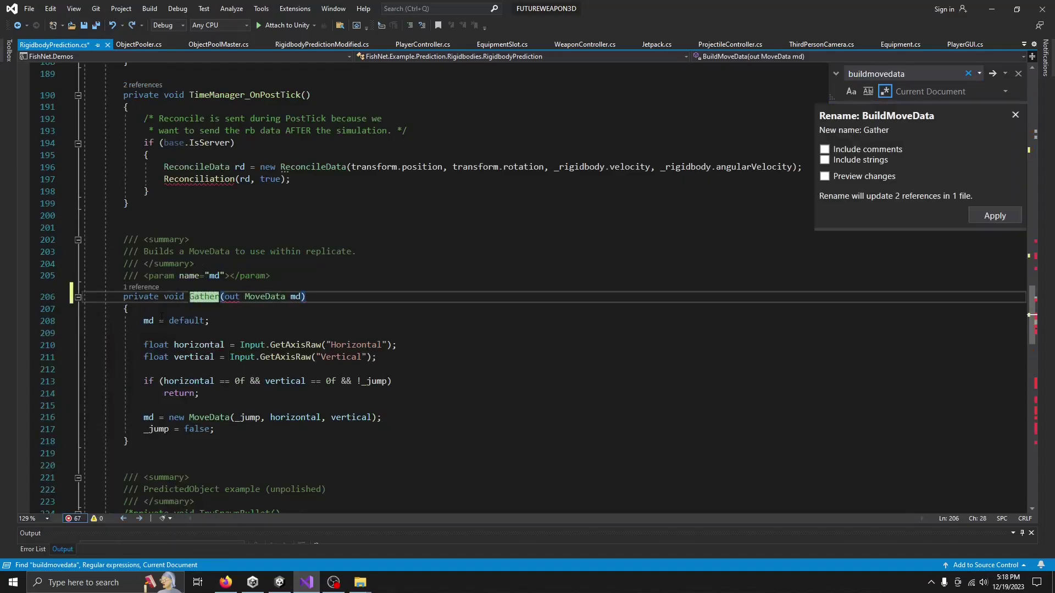
pyautogui.write('Inputs')
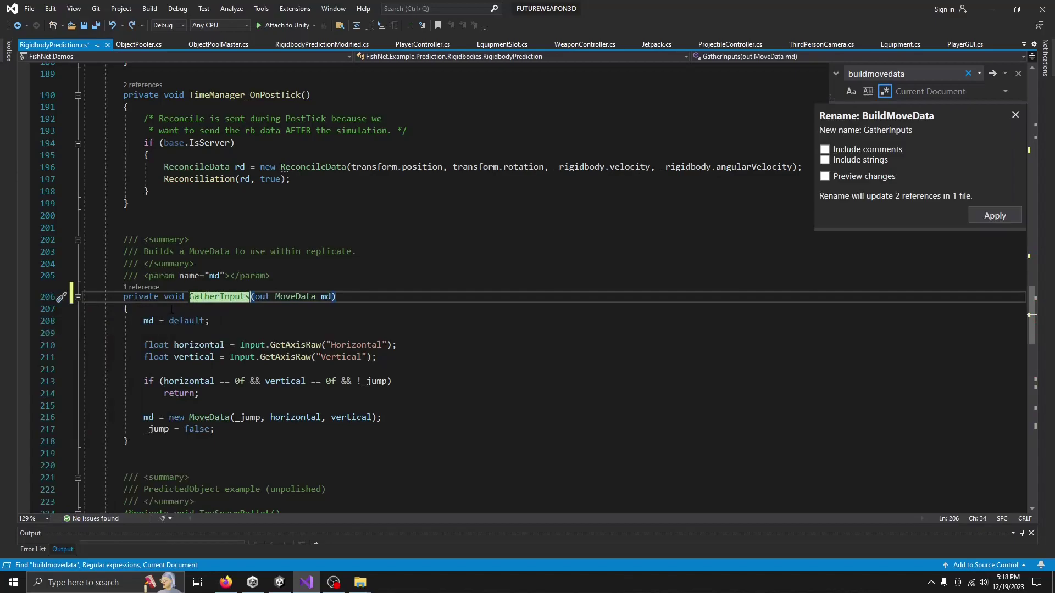
pyautogui.press('Escape')
# Examine the body of the BuildMoveData method, from the default assignment to the jump reset.
pyautogui.click(291, 298)
pyautogui.scroll(-1, 291, 298)
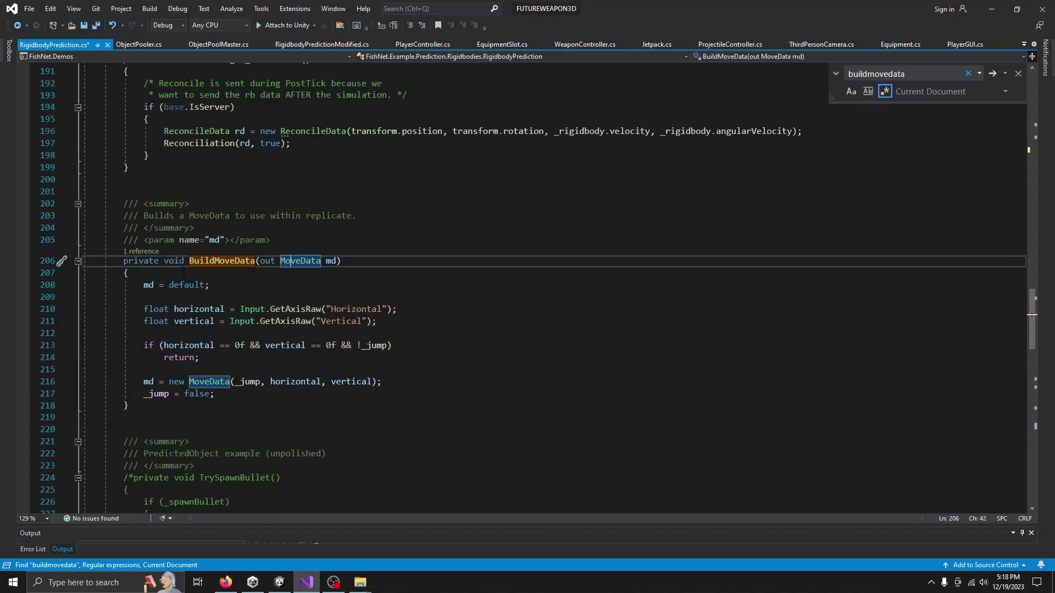
pyautogui.moveTo(108, 273); pyautogui.dragTo(377, 396)
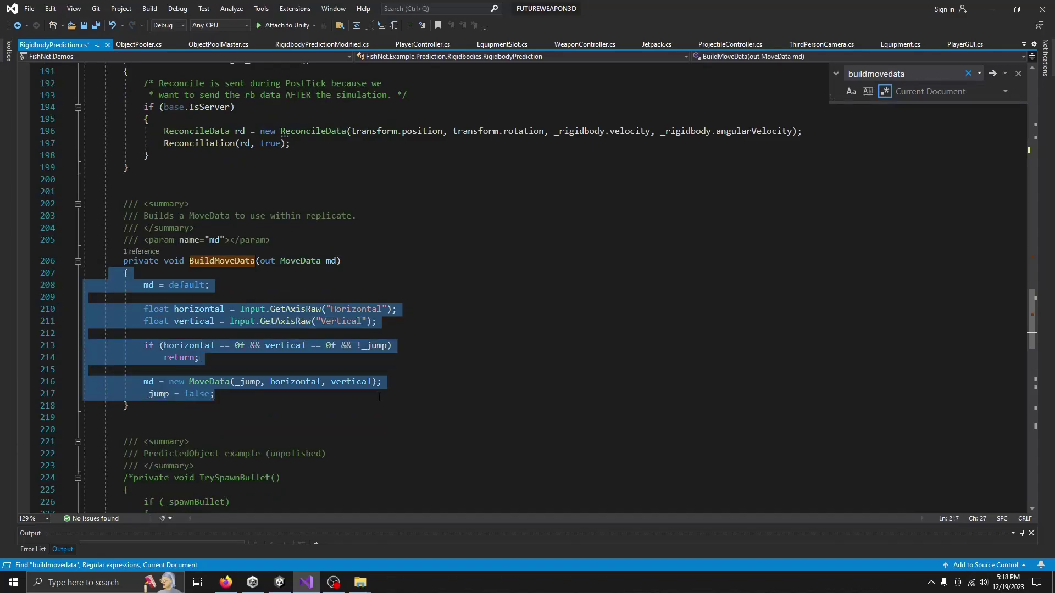
pyautogui.click(289, 330)
pyautogui.press('Down')
pyautogui.press('End')
# Return to RigidbodyPredictionModified.cs and highlight the early-return check, then the MoveData creation lines, in GatherInputs.
pyautogui.click(301, 48)
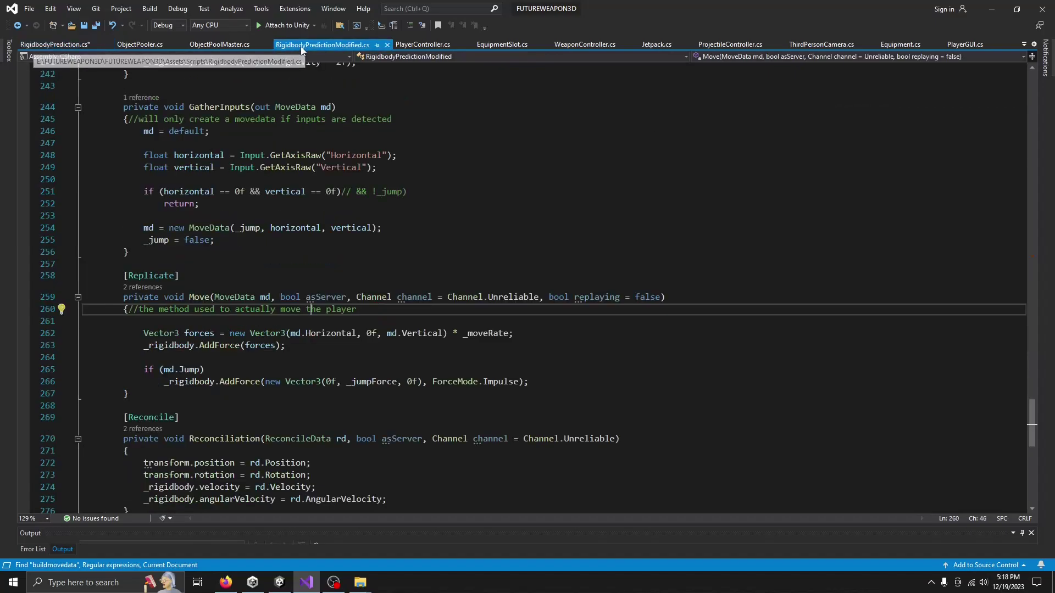
pyautogui.scroll(2, 327, 247)
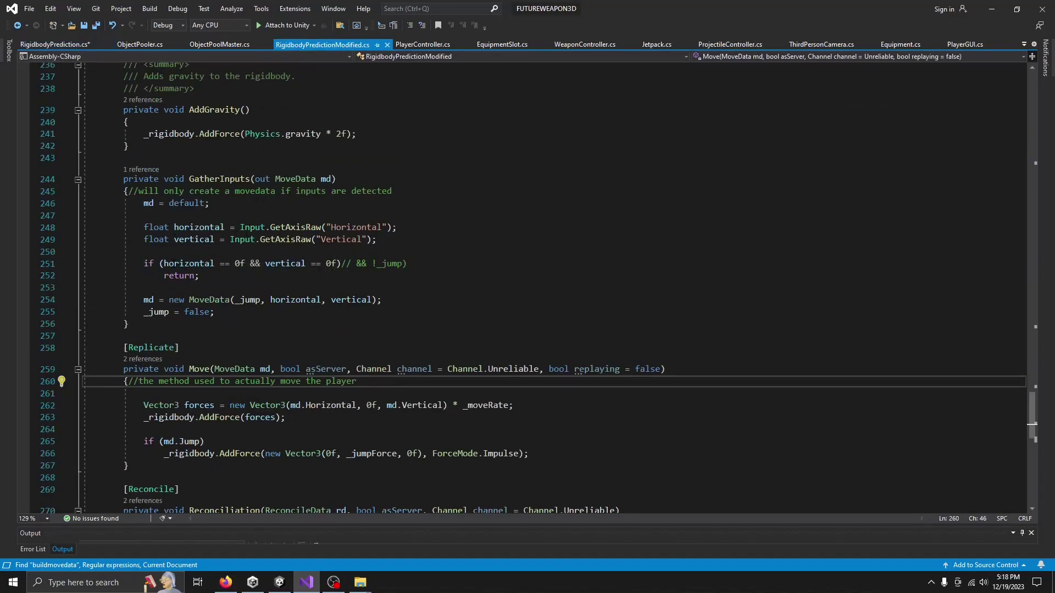
pyautogui.moveTo(143, 263); pyautogui.dragTo(279, 280)
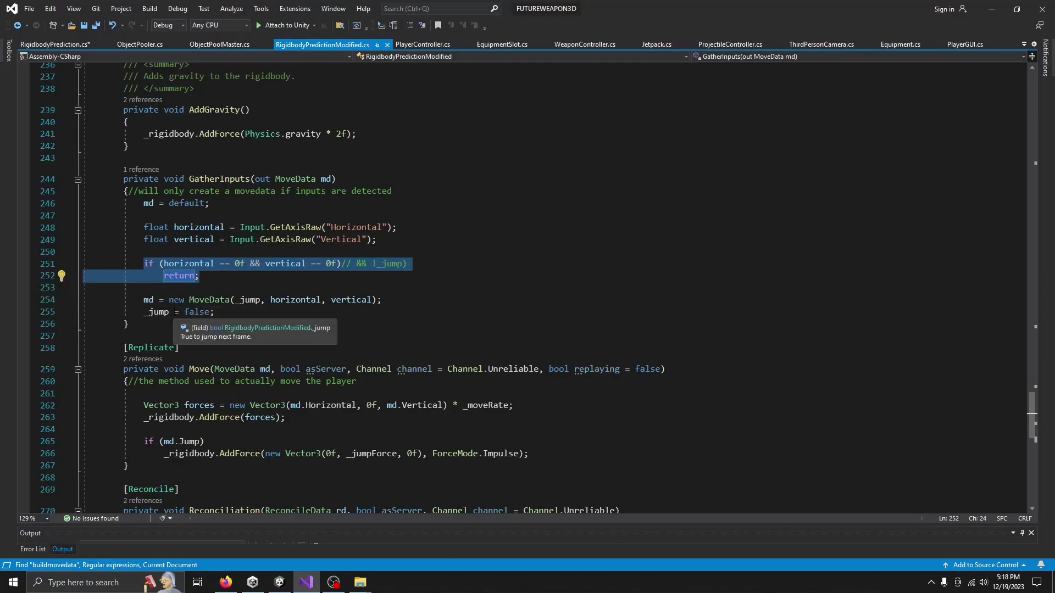
pyautogui.moveTo(215, 312); pyautogui.dragTo(144, 300)
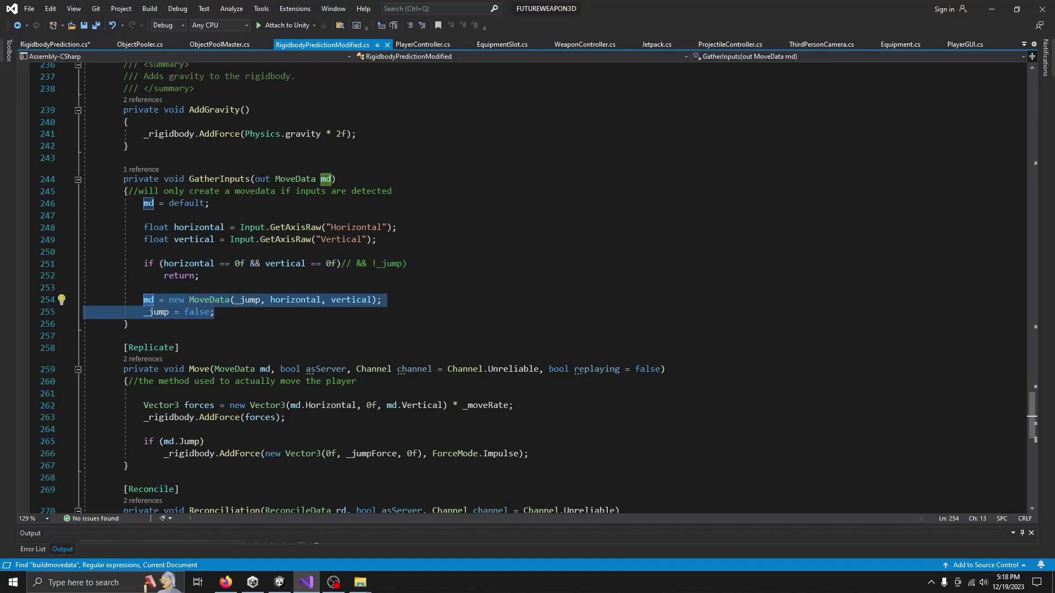
pyautogui.scroll(1, 323, 215)
pyautogui.hotkey('ctrl', 'f')
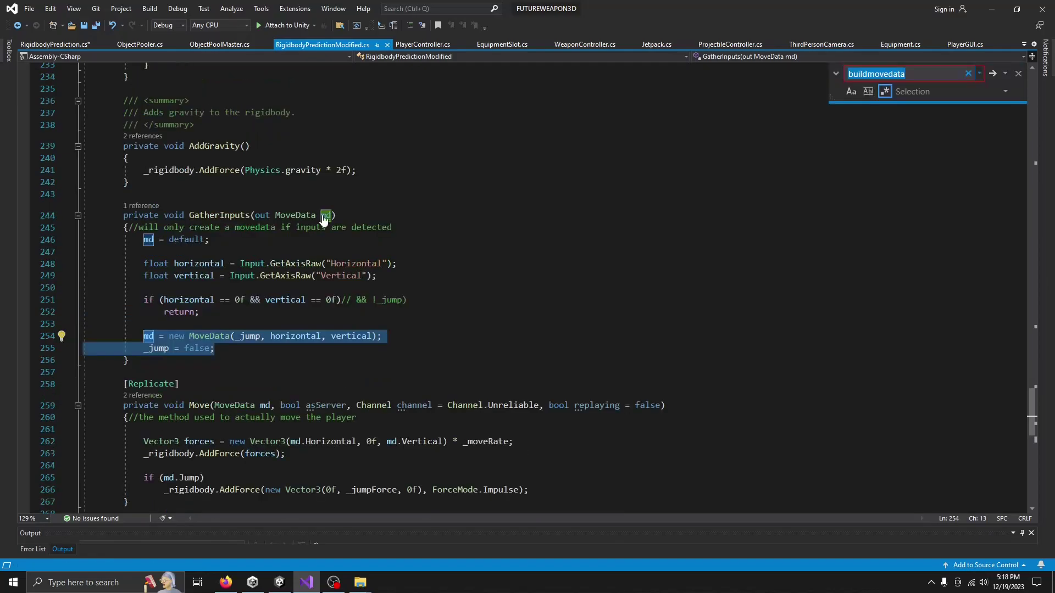
pyautogui.write('gg')
pyautogui.press('BackSpace')
pyautogui.press('BackSpace')
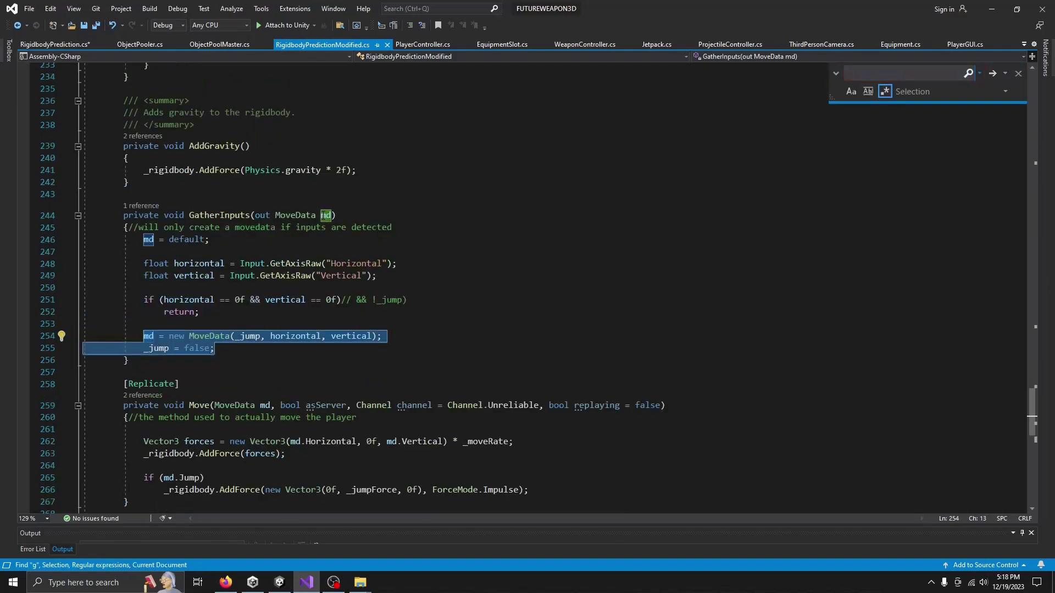
pyautogui.click(347, 276)
pyautogui.press('Escape')
# Search RigidbodyPredictionModified.cs for "ontick" to reach the TimeManager_OnTick method definition.
pyautogui.click(280, 354)
pyautogui.hotkey('ctrl', 'f')
pyautogui.write('ontick')
pyautogui.press('Return')
pyautogui.press('Return')
pyautogui.press('Return')
pyautogui.press('Return')
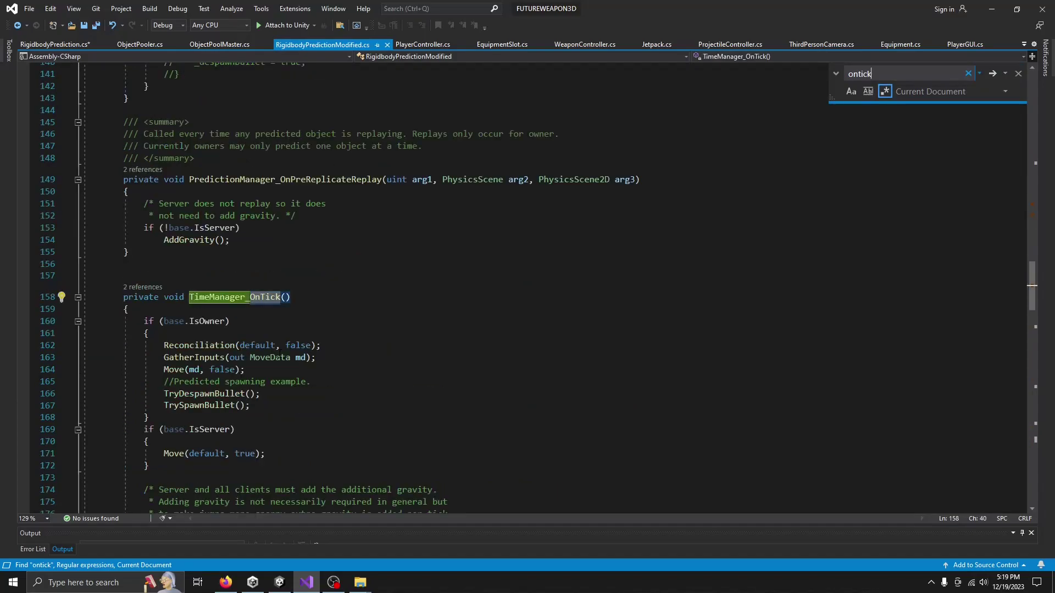
pyautogui.scroll(-1, 328, 324)
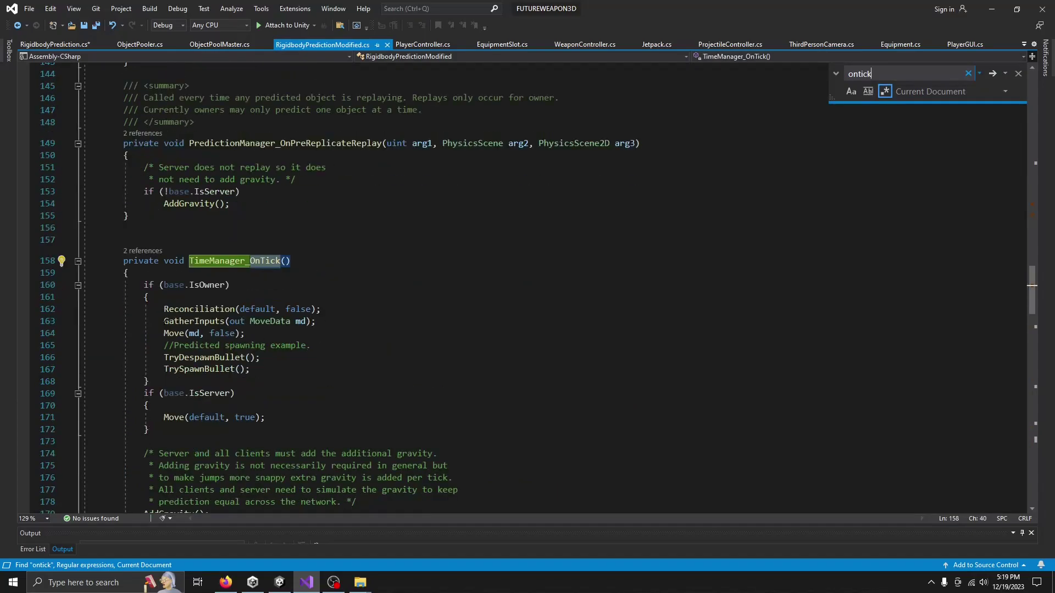
# Highlight the GatherInputs call, then the Move call, in the owner branch of TimeManager_OnTick.
pyautogui.moveTo(164, 321); pyautogui.dragTo(316, 323)
pyautogui.click(291, 346)
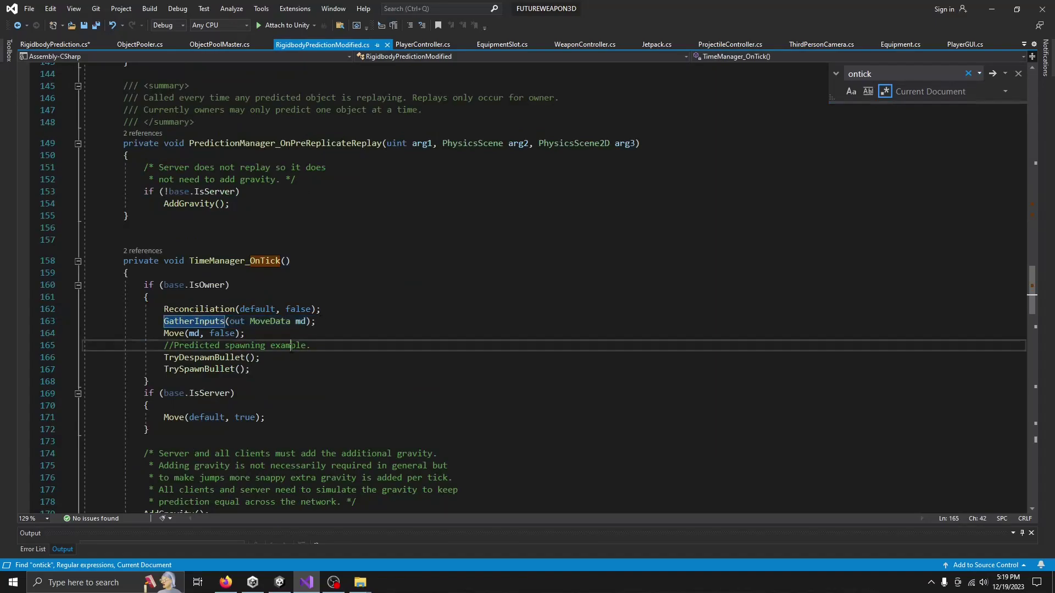
pyautogui.moveTo(164, 333); pyautogui.dragTo(246, 335)
pyautogui.click(349, 348)
# Search the script for "move" and go to the Move method below GatherInputs.
pyautogui.hotkey('ctrl', 'f')
pyautogui.write('mov')
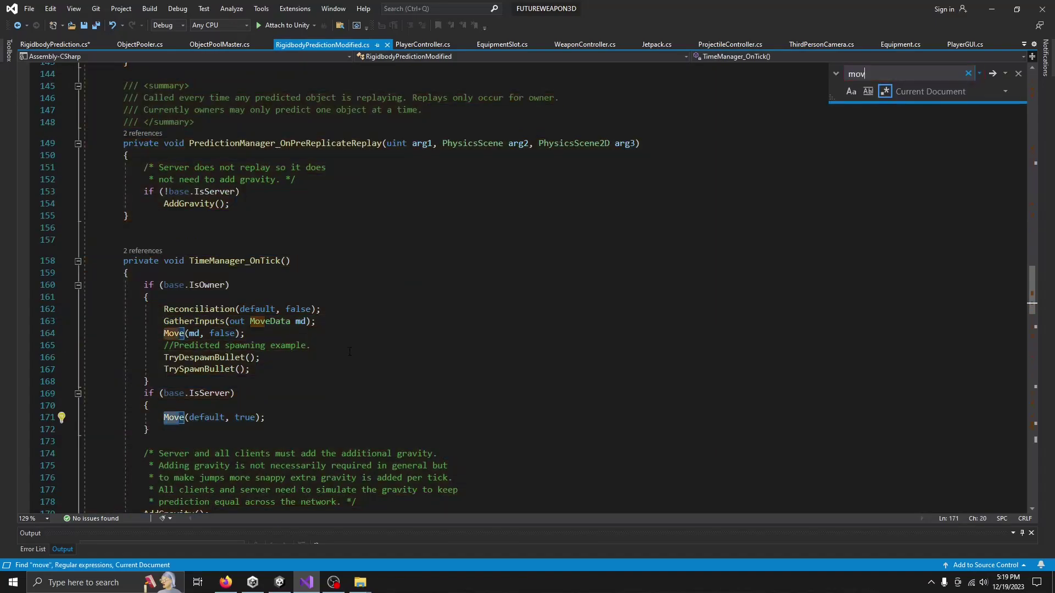
pyautogui.write('e')
pyautogui.press('Return')
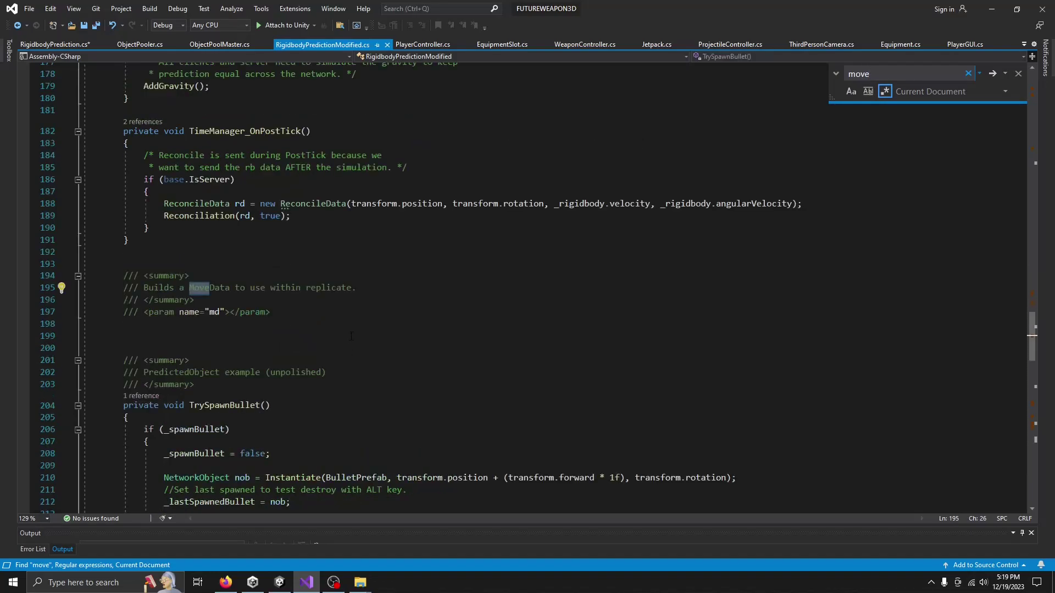
pyautogui.scroll(-6, 354, 330)
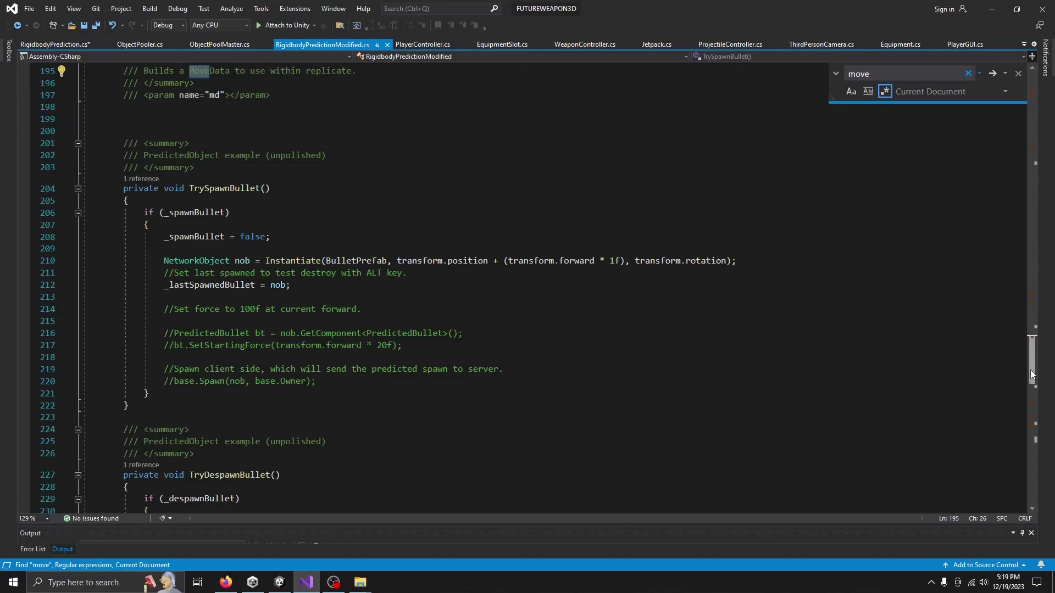
pyautogui.moveTo(1032, 375); pyautogui.dragTo(1036, 438)
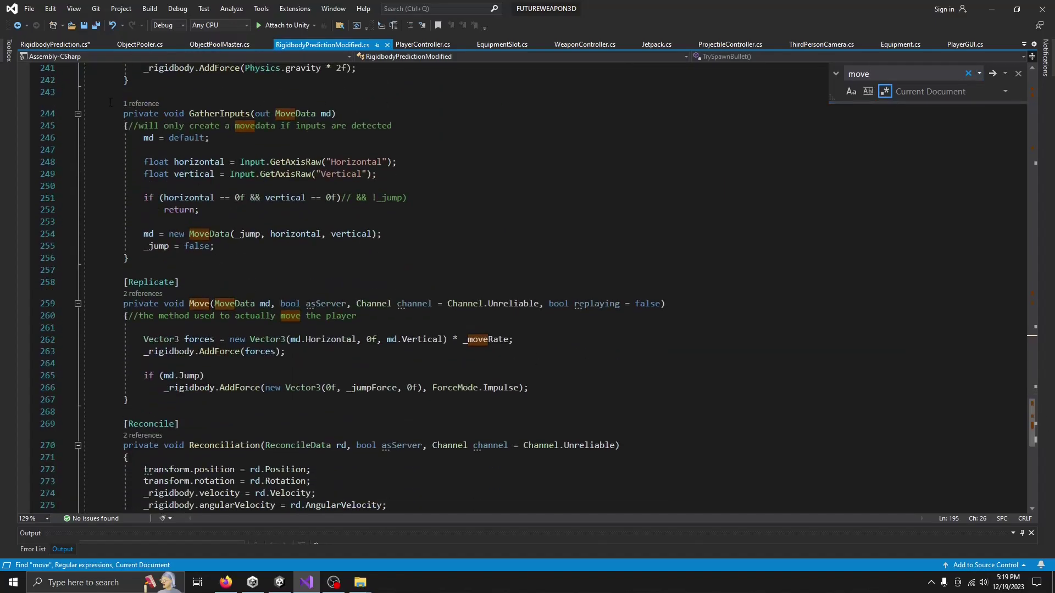
pyautogui.scroll(-1, 328, 298)
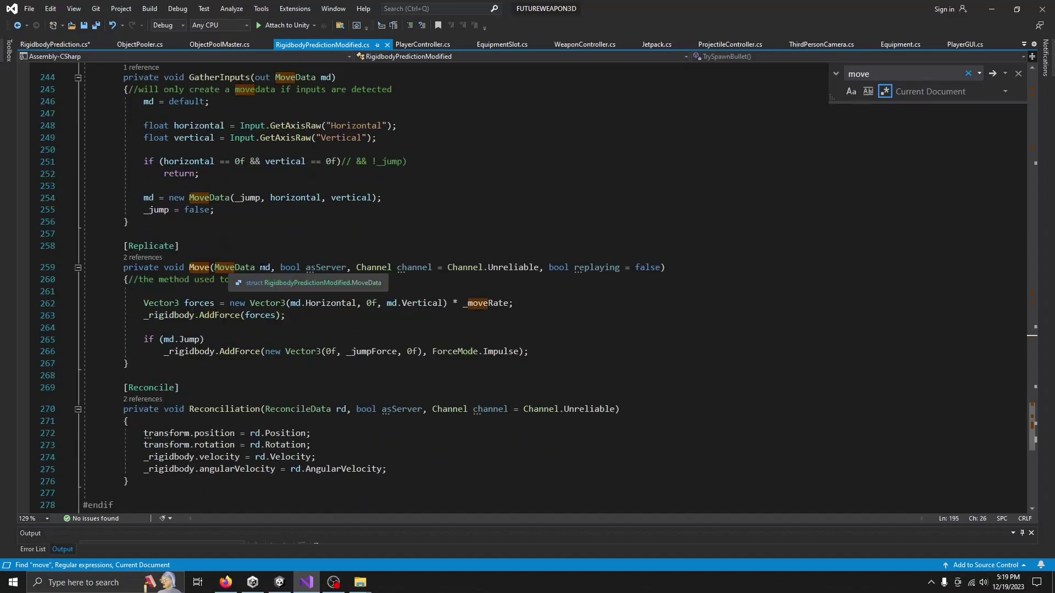
# Examine the Move method's forces vector, AddForce call, _jumpForce and _moveRate.
pyautogui.click(214, 303)
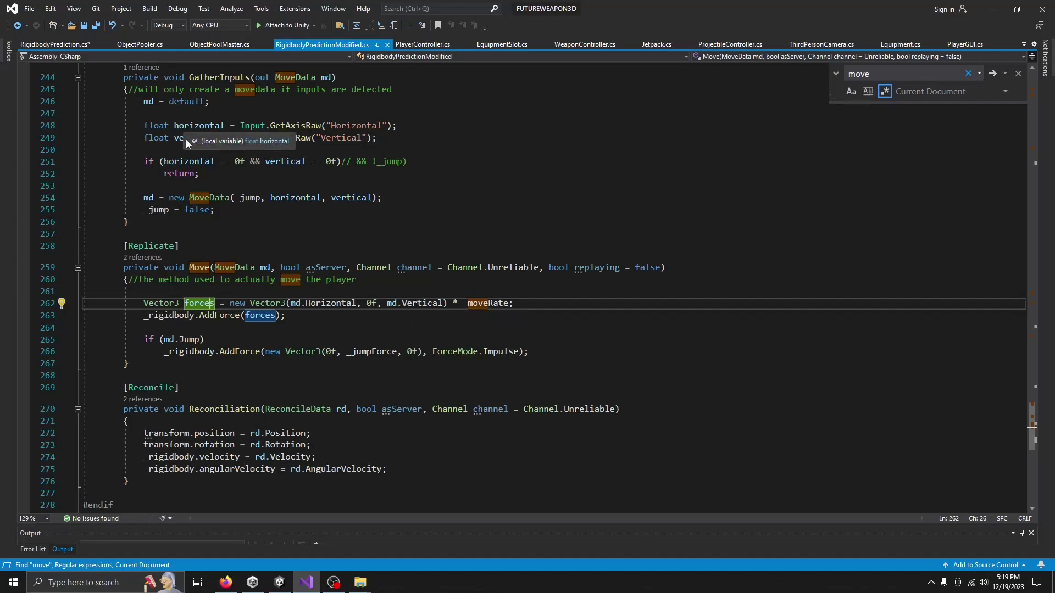
pyautogui.click(341, 304)
pyautogui.moveTo(382, 303); pyautogui.dragTo(432, 303)
pyautogui.click(503, 304)
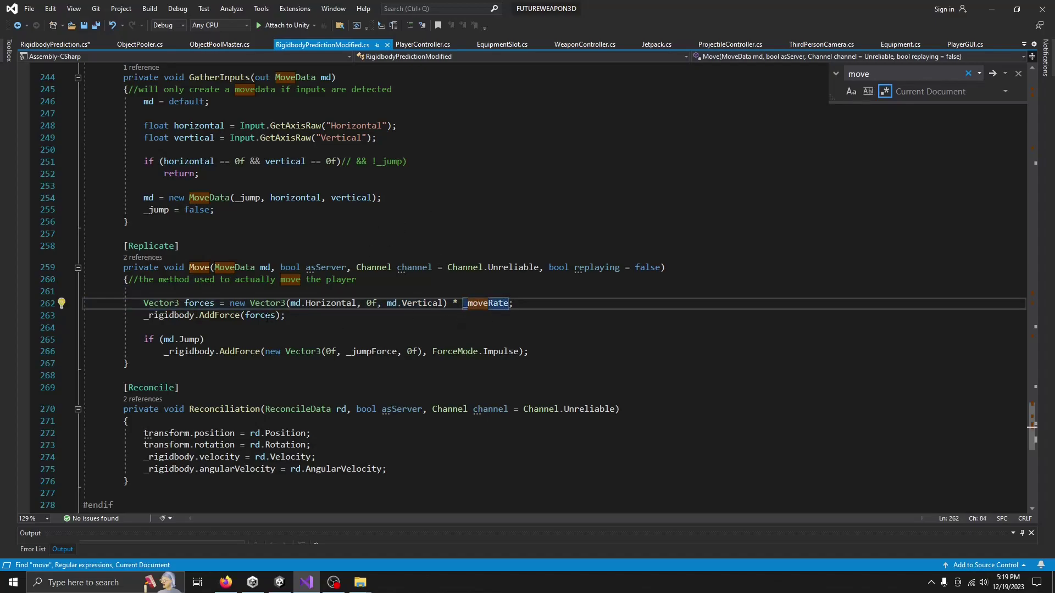
pyautogui.doubleClick(218, 317)
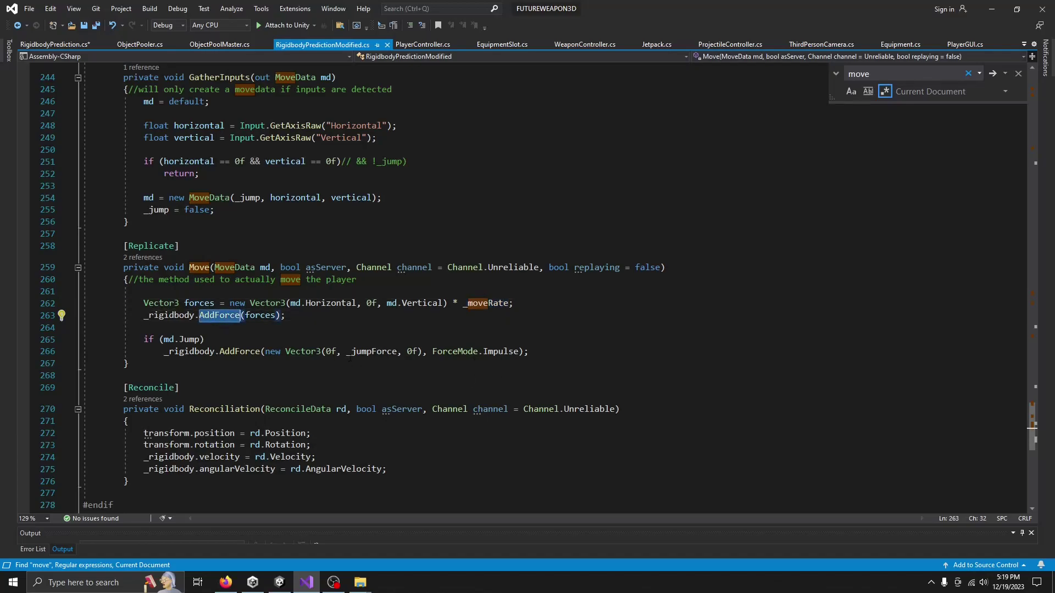
pyautogui.click(371, 351)
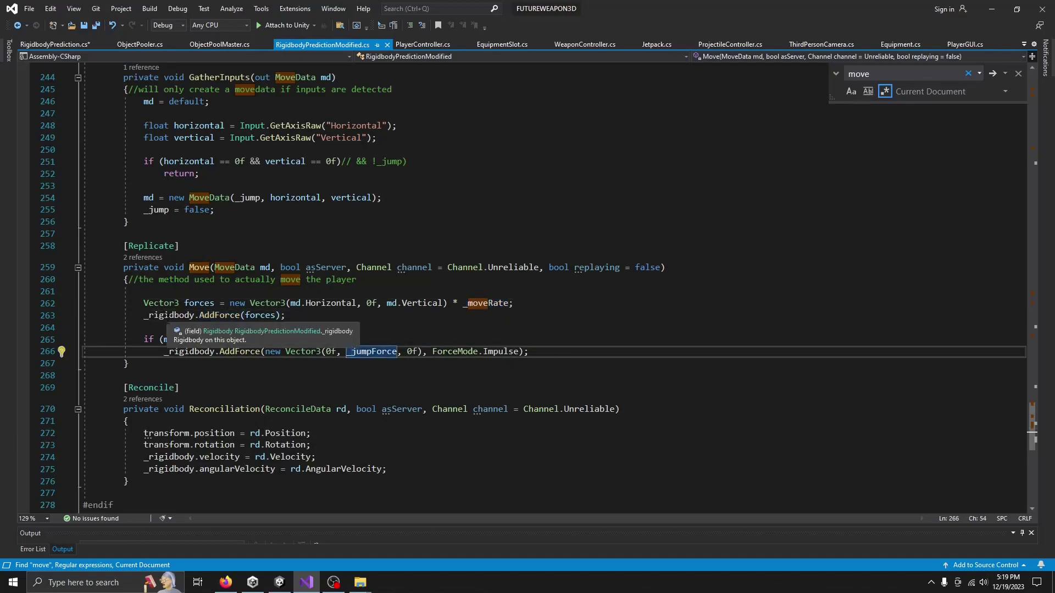
pyautogui.doubleClick(477, 312)
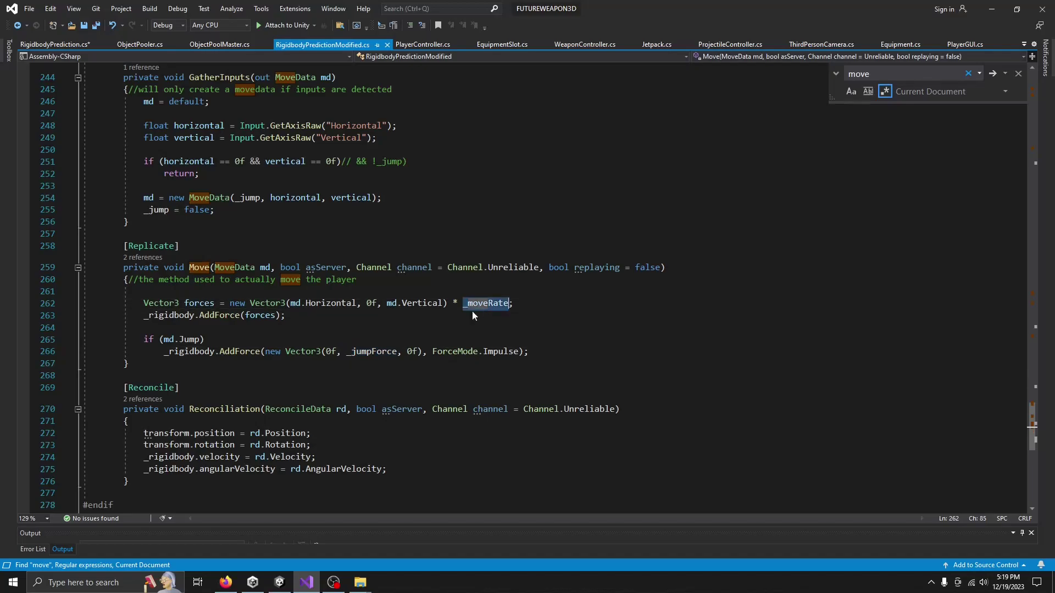
# Switch to Unity, collapse the FishNet demo folders, and select the Player prefab in Prefabs/Players.
pyautogui.click(993, 8)
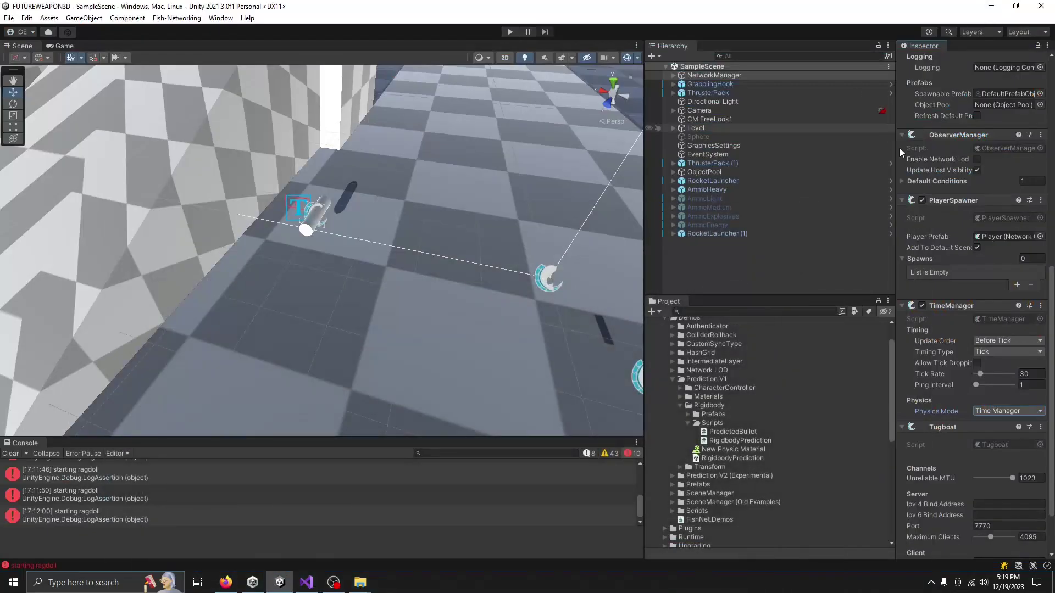
pyautogui.click(688, 423)
pyautogui.click(681, 408)
pyautogui.click(673, 379)
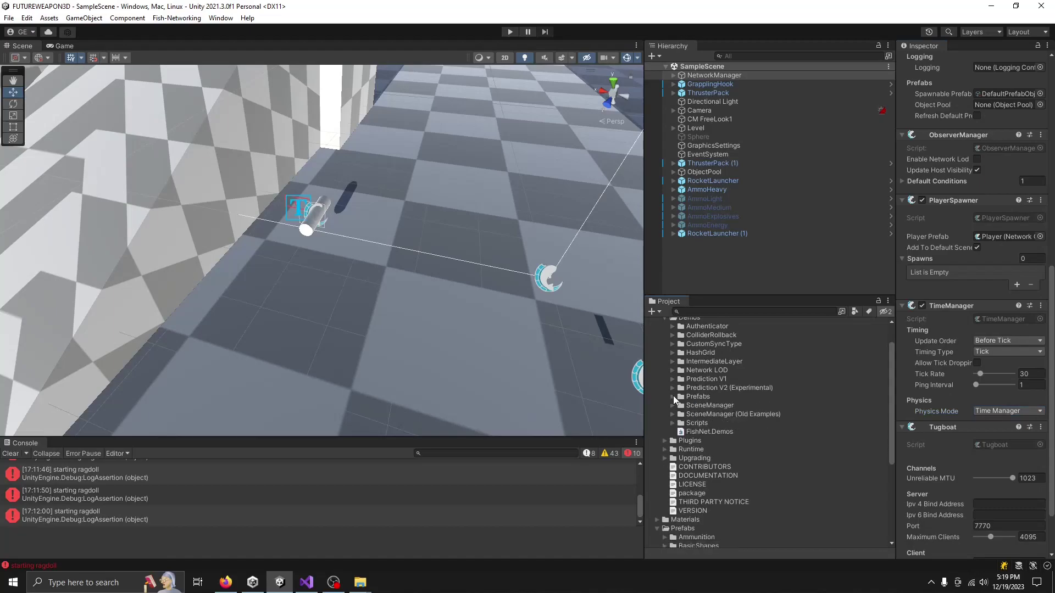
pyautogui.scroll(3, 674, 396)
pyautogui.click(664, 351)
pyautogui.scroll(-5, 681, 396)
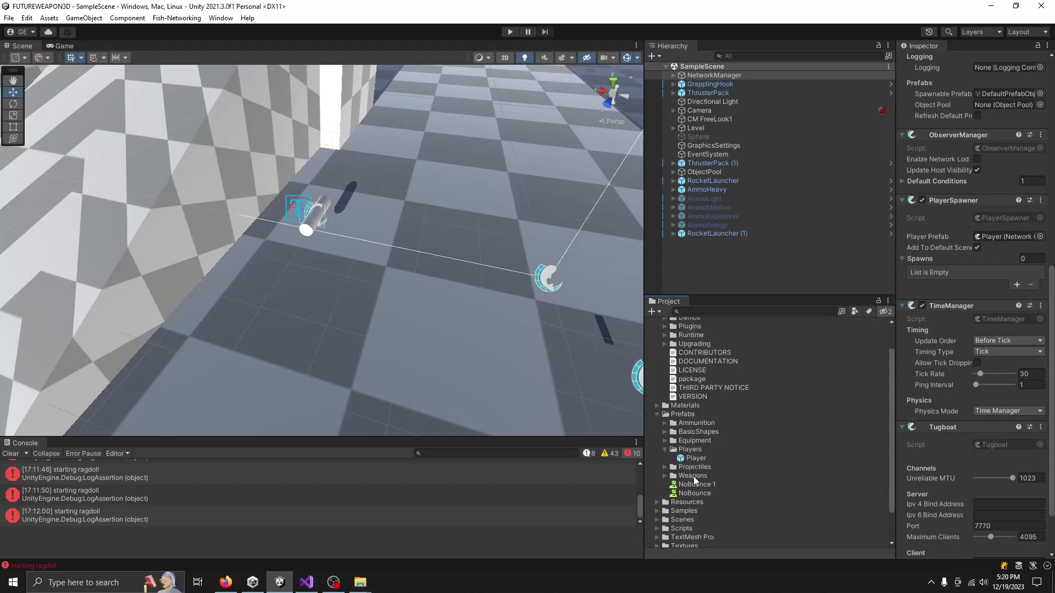
pyautogui.click(694, 425)
pyautogui.scroll(-3, 986, 321)
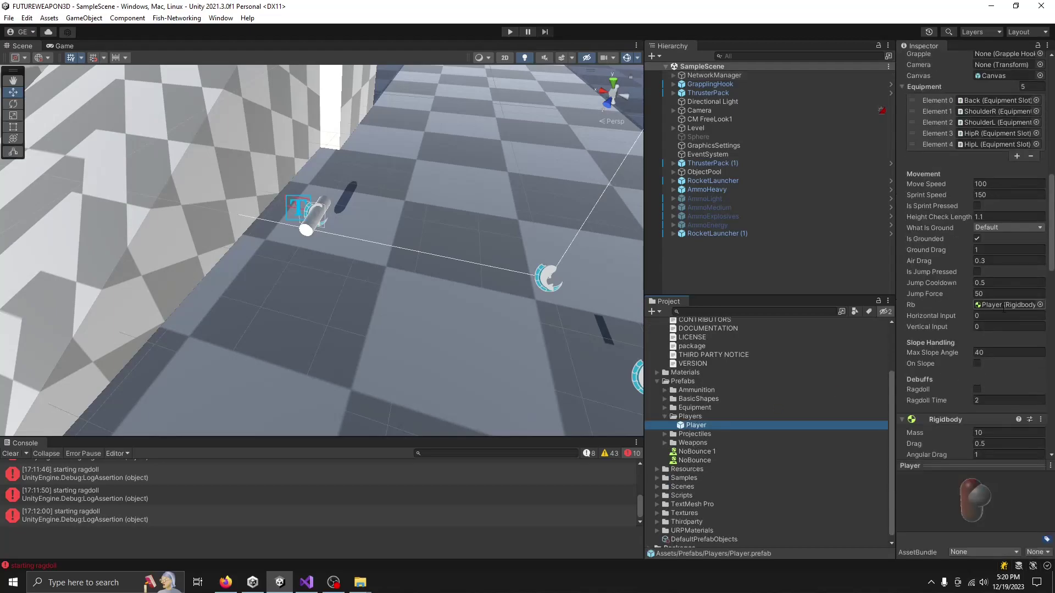
# Add the Rigidbody Prediction Modified component to the Player prefab, searching the component list for "rigid".
pyautogui.scroll(-20, 960, 360)
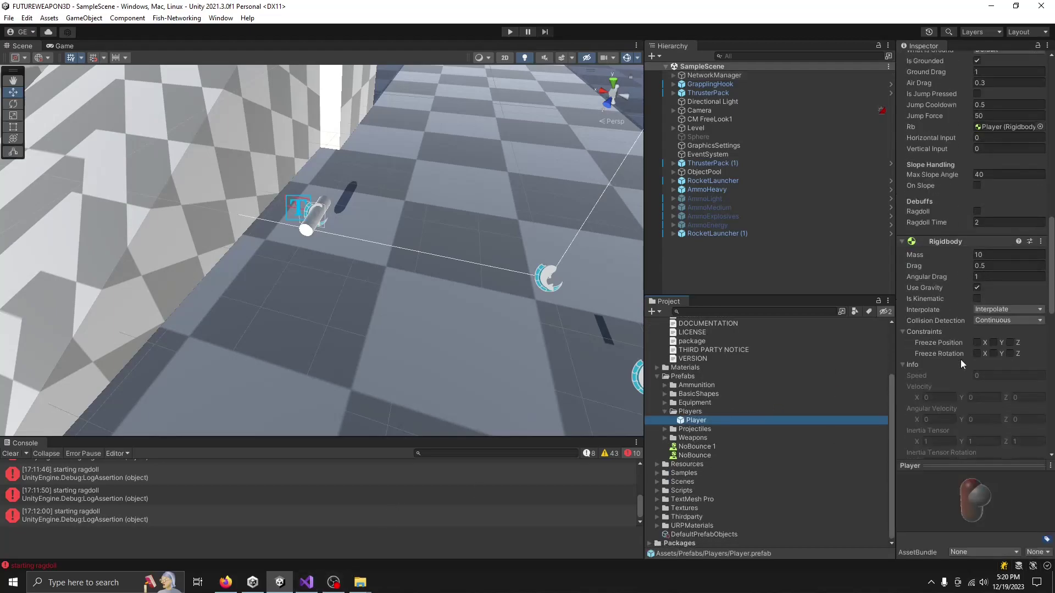
pyautogui.scroll(-3, 964, 358)
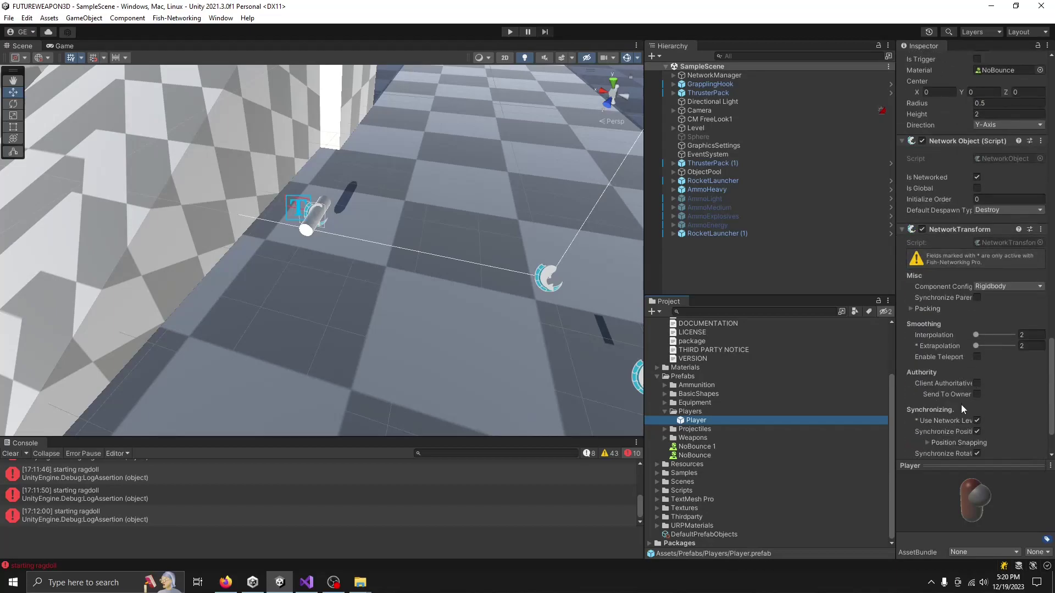
pyautogui.scroll(-3, 980, 380)
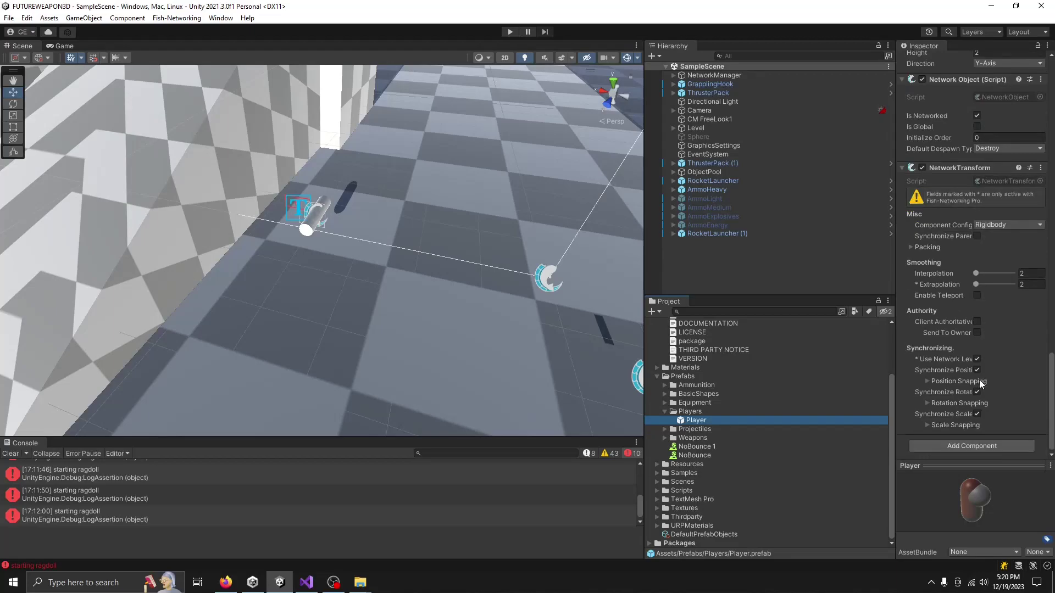
pyautogui.click(971, 445)
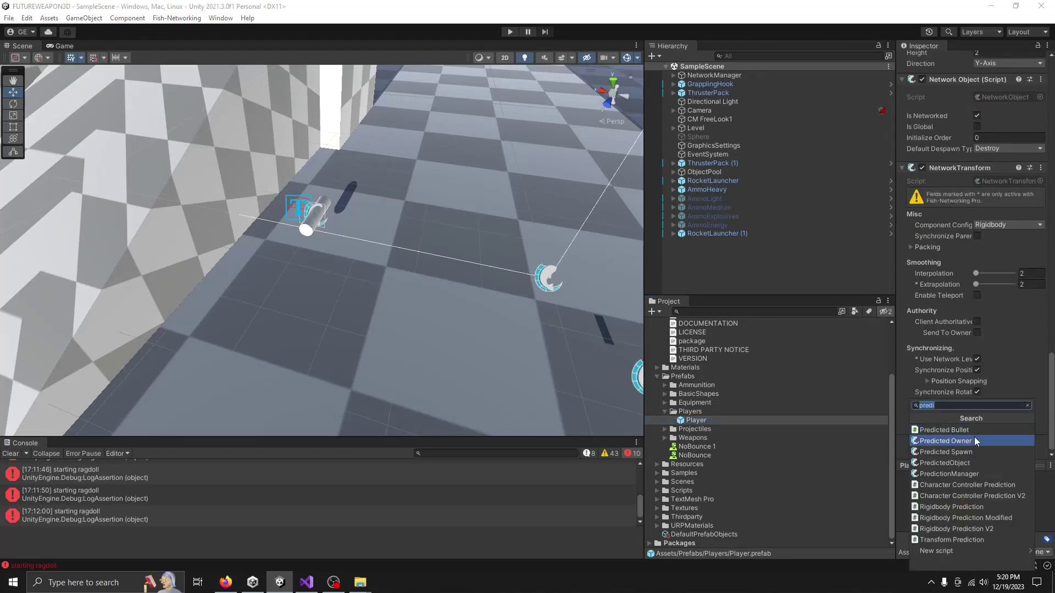
pyautogui.write('rigid')
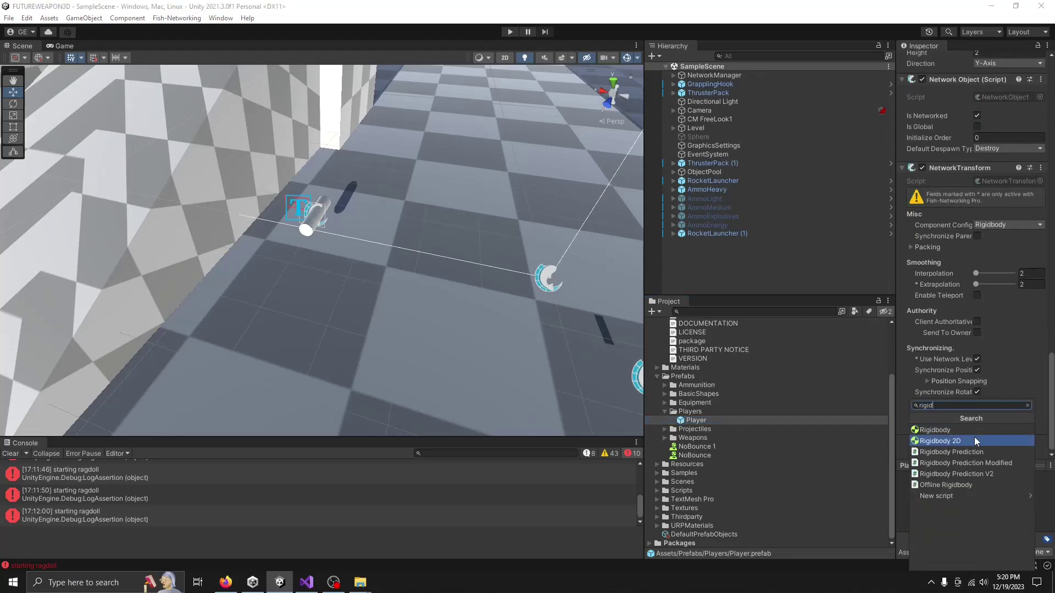
pyautogui.click(957, 461)
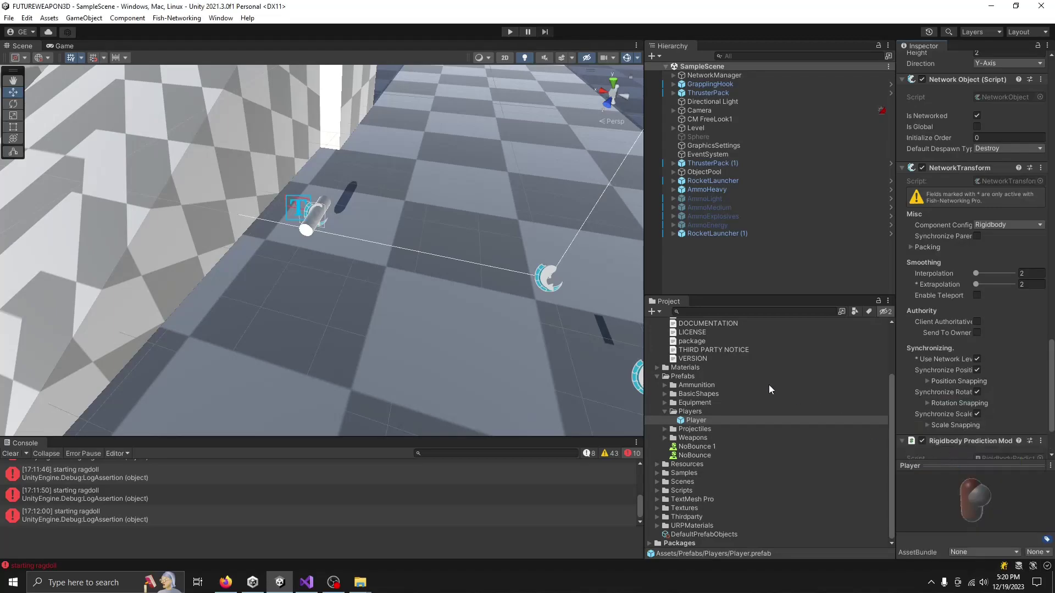
# Locate the RigidbodyPredictionModified script in the Scripts folder, then reselect the Player prefab.
pyautogui.click(657, 491)
pyautogui.scroll(-5, 692, 495)
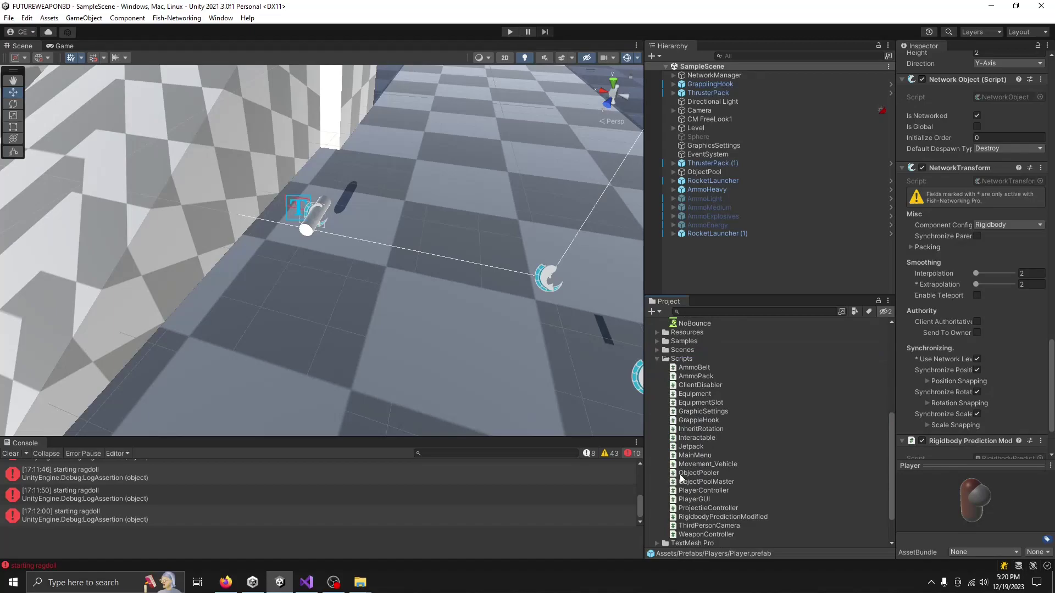
pyautogui.click(723, 516)
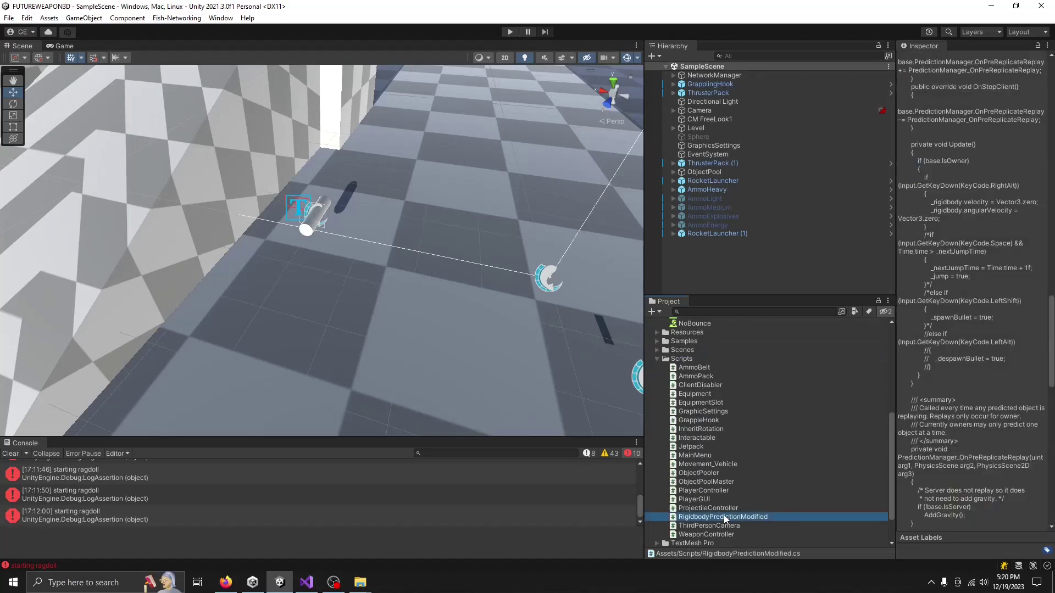
pyautogui.scroll(4, 684, 388)
pyautogui.click(694, 387)
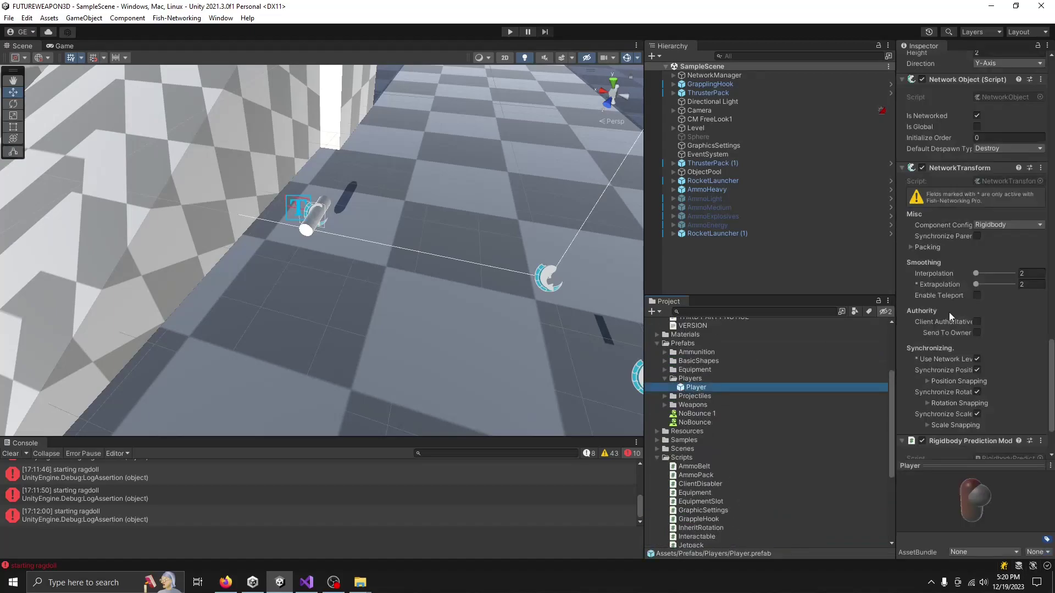
# Set the Rigidbody Prediction Modified component's Move Rate to 100 and review the Player's Rigidbody and Movement settings.
pyautogui.scroll(-3, 1014, 302)
pyautogui.click(994, 411)
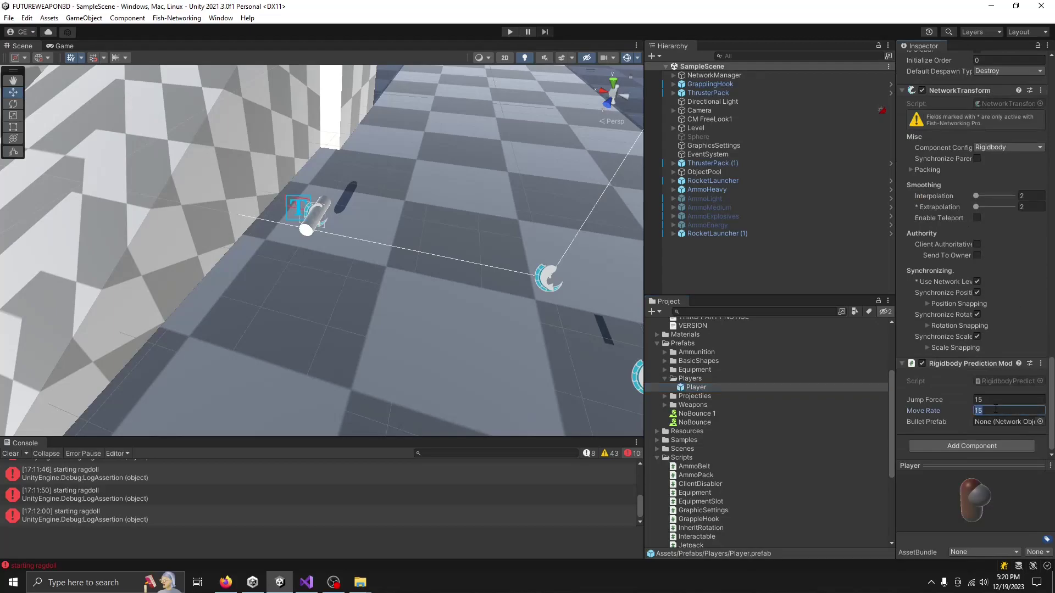
pyautogui.write('100')
pyautogui.scroll(1, 1000, 407)
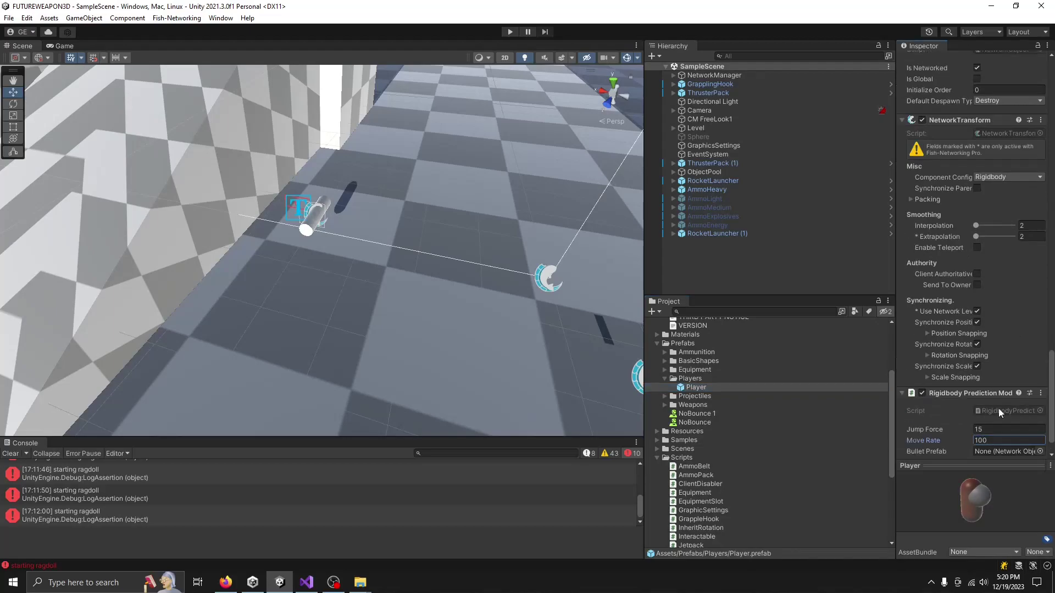
pyautogui.scroll(-12, 1000, 407)
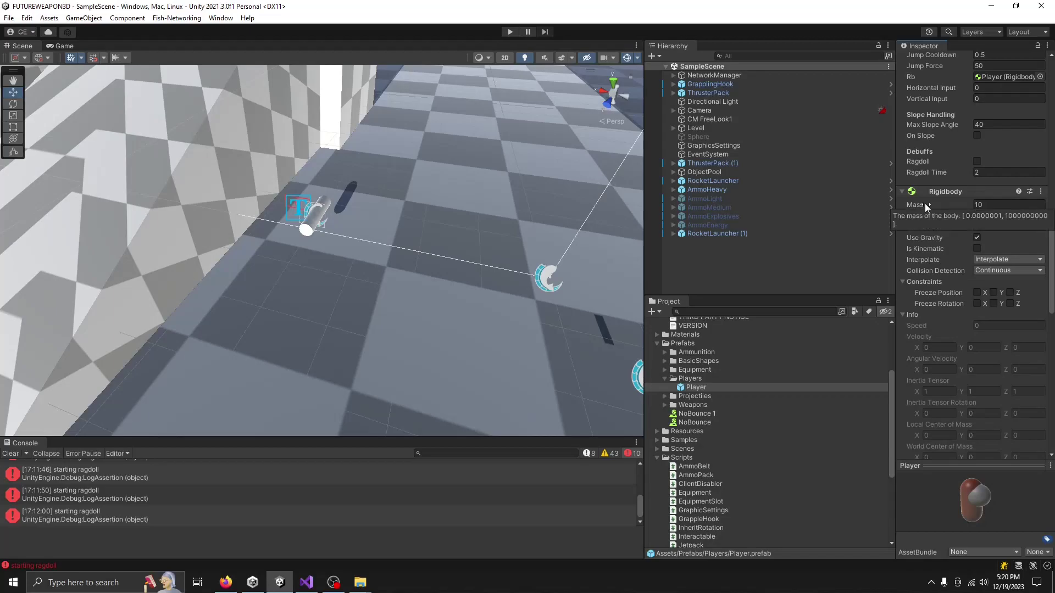
pyautogui.scroll(3, 925, 203)
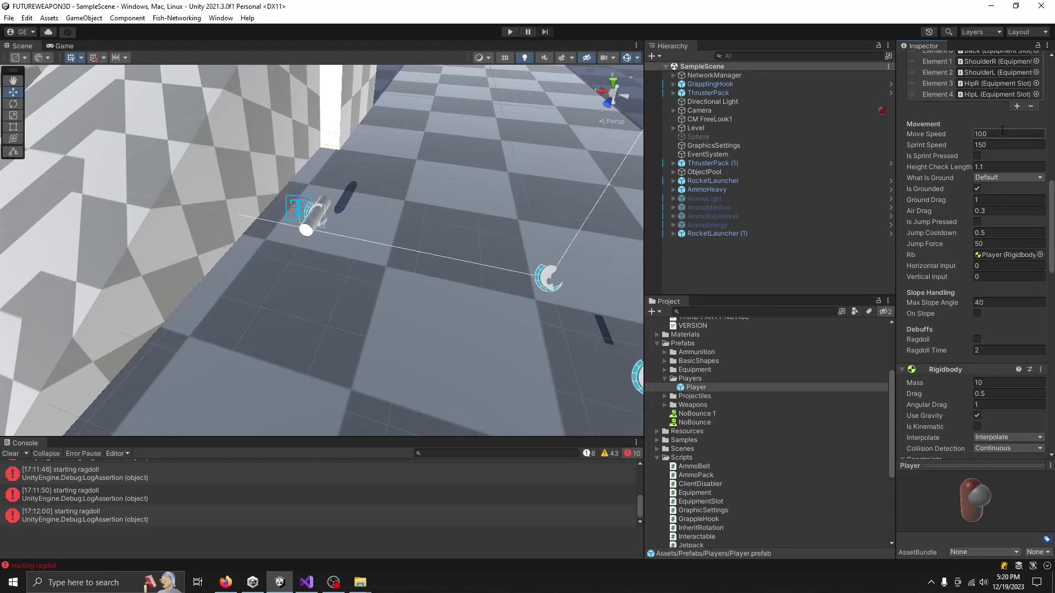
# Switch to Visual Studio and comment out the InputListener() call in the Update method of PlayerController.cs.
pyautogui.click(317, 584)
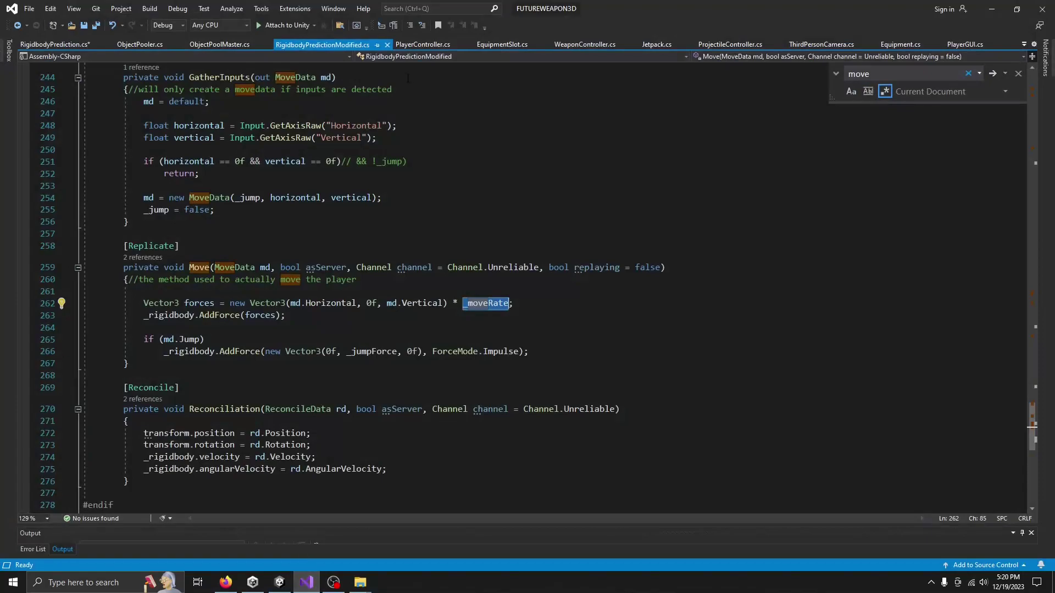
pyautogui.click(423, 45)
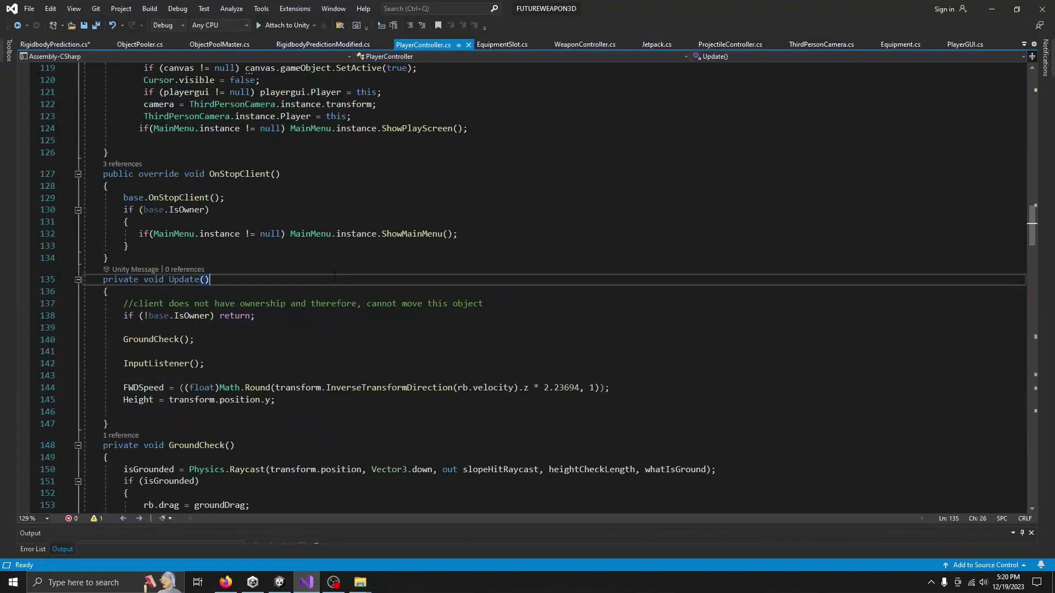
pyautogui.click(124, 363)
pyautogui.write('//')
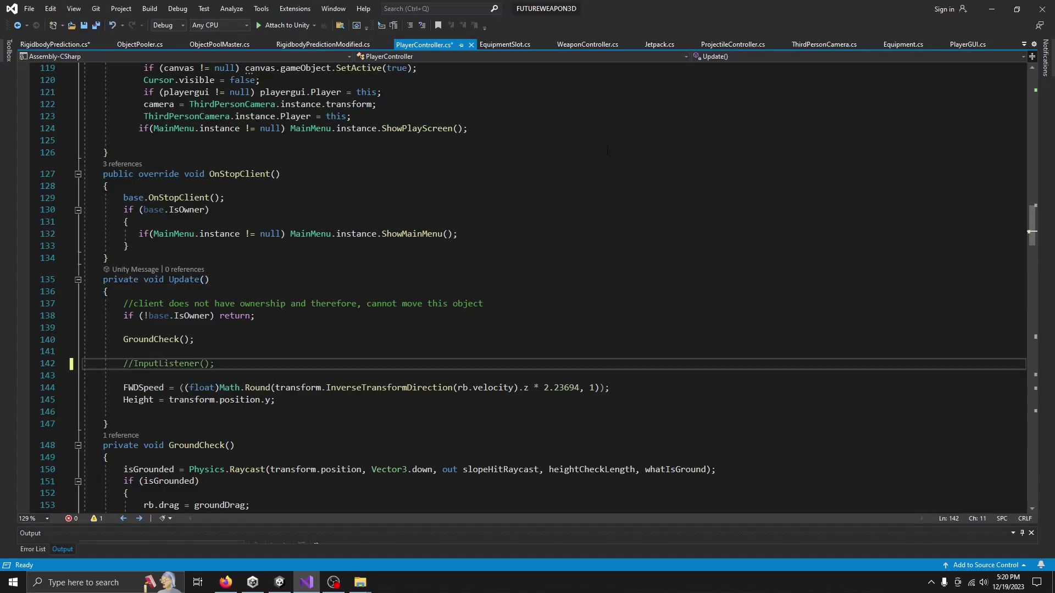
# Examine the InputListener method in PlayerController.cs, covering its axis, jump, sprint, weapon and grapple input handling.
pyautogui.scroll(-15, 446, 283)
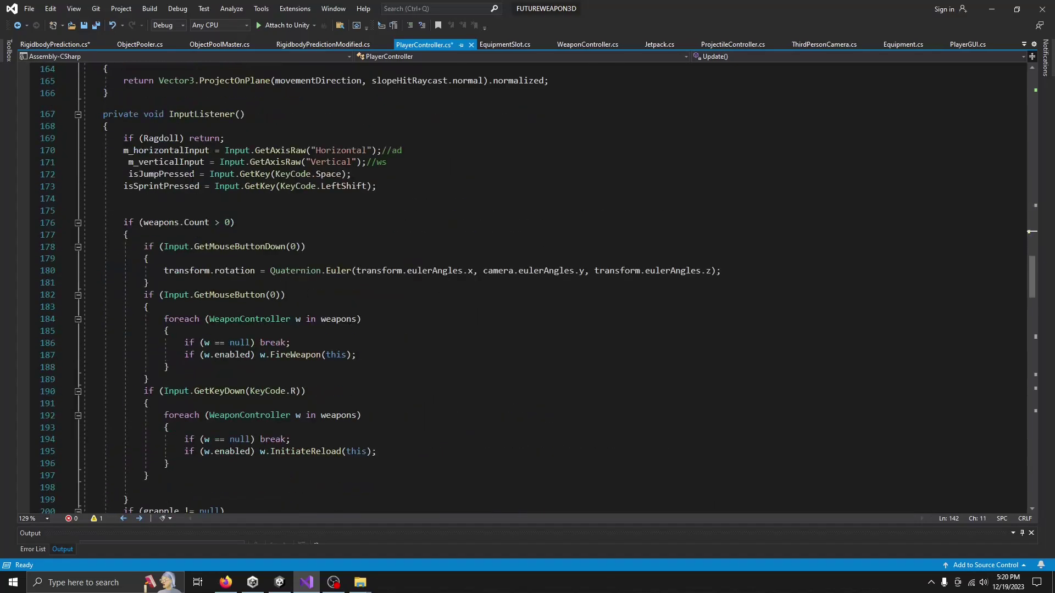
pyautogui.moveTo(113, 150); pyautogui.dragTo(406, 341)
pyautogui.scroll(-3, 412, 338)
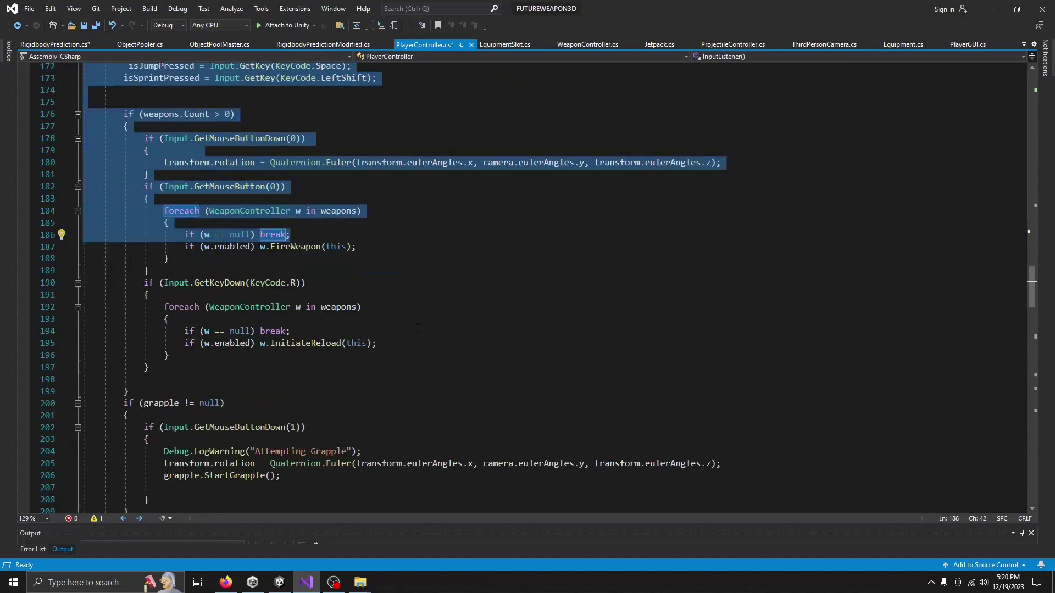
pyautogui.click(399, 320)
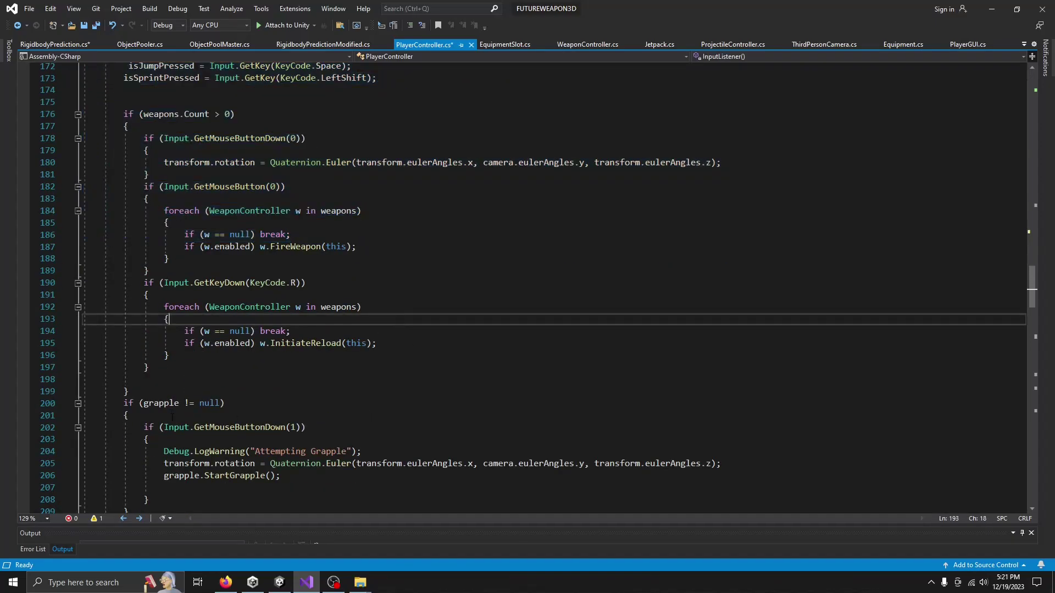
pyautogui.moveTo(130, 392); pyautogui.dragTo(148, 222)
pyautogui.scroll(3, 148, 222)
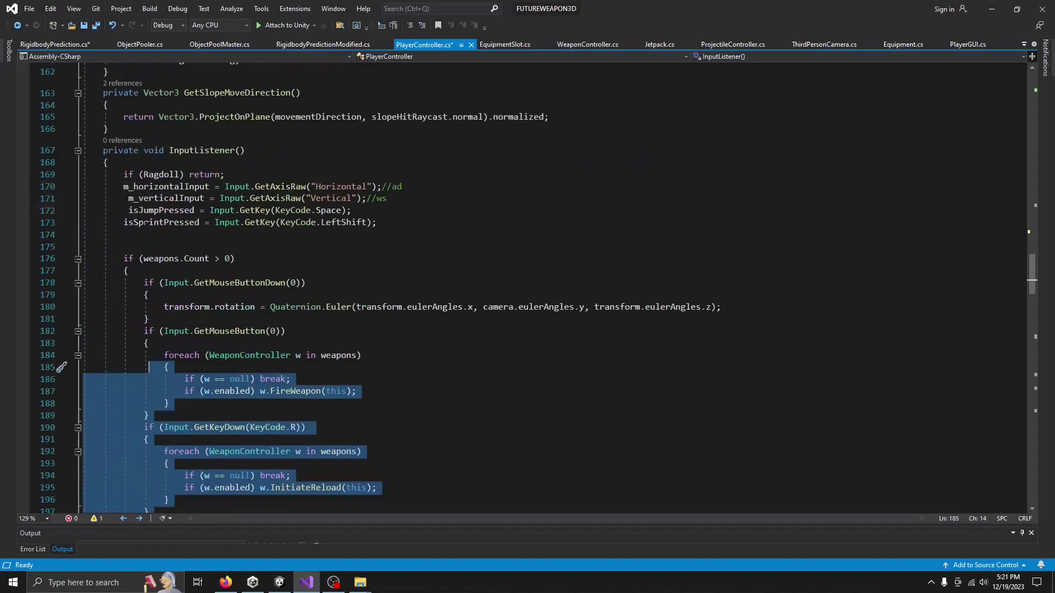
pyautogui.click(149, 223)
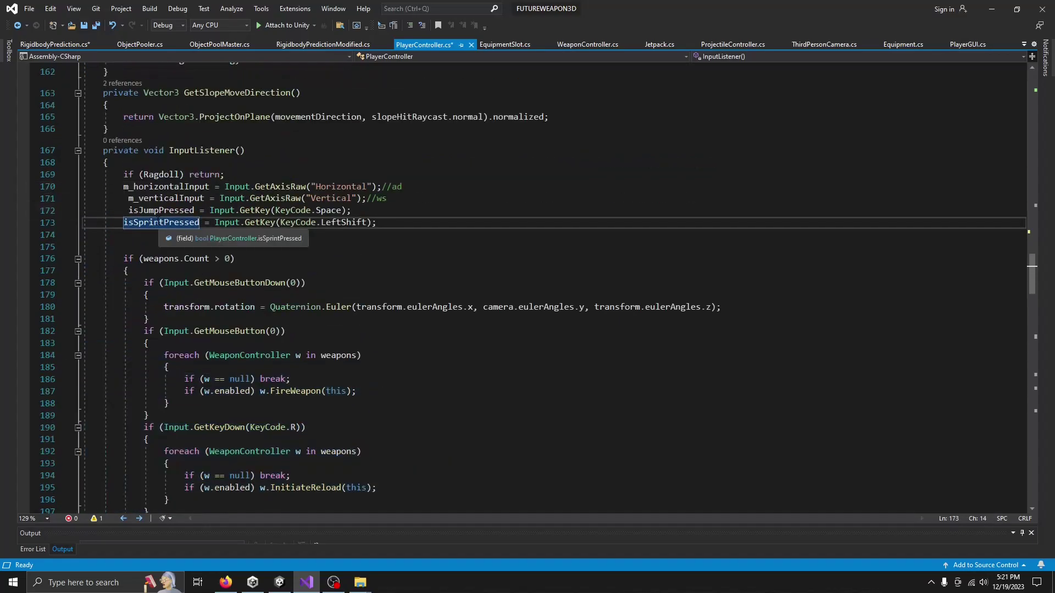
pyautogui.moveTo(379, 222); pyautogui.dragTo(123, 174)
pyautogui.click(104, 150)
pyautogui.click(230, 199)
# Find "fixed" in PlayerController.cs, comment out the whole FixedUpdate method as a block comment, and save all open files.
pyautogui.hotkey('ctrl', 'f')
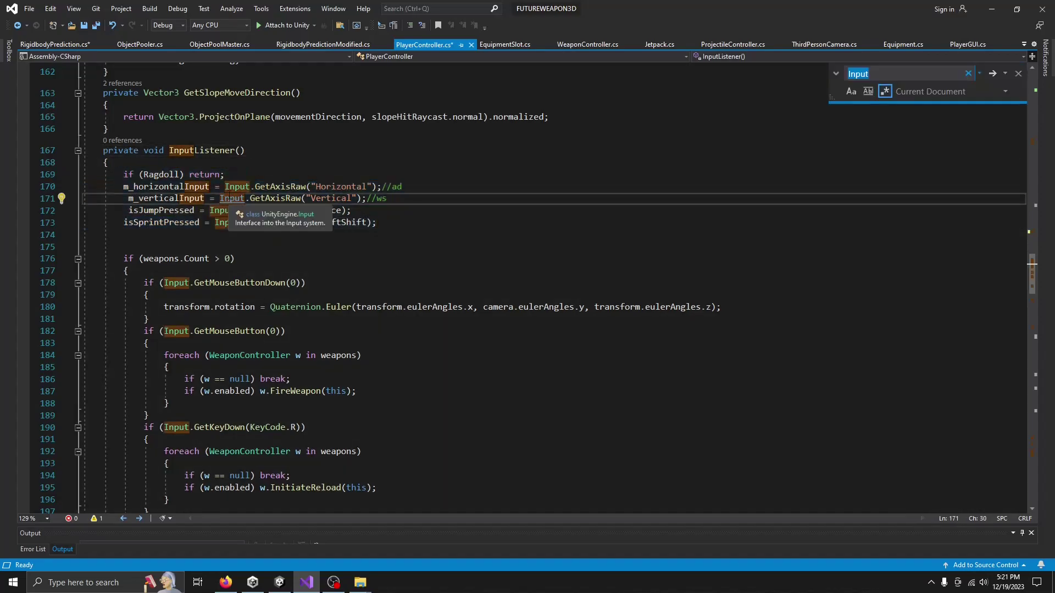
pyautogui.write('fixed')
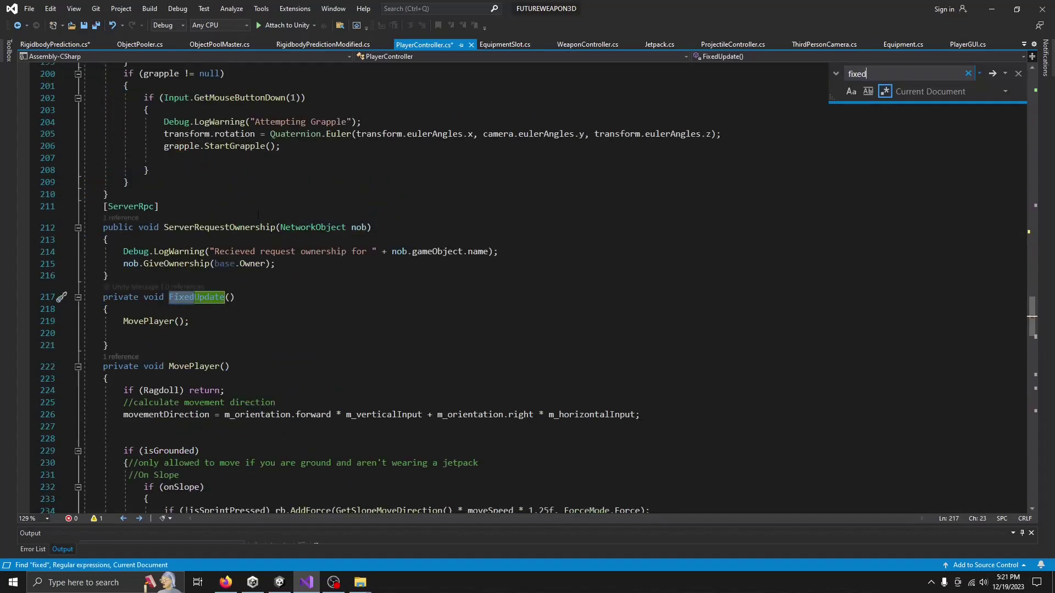
pyautogui.click(103, 298)
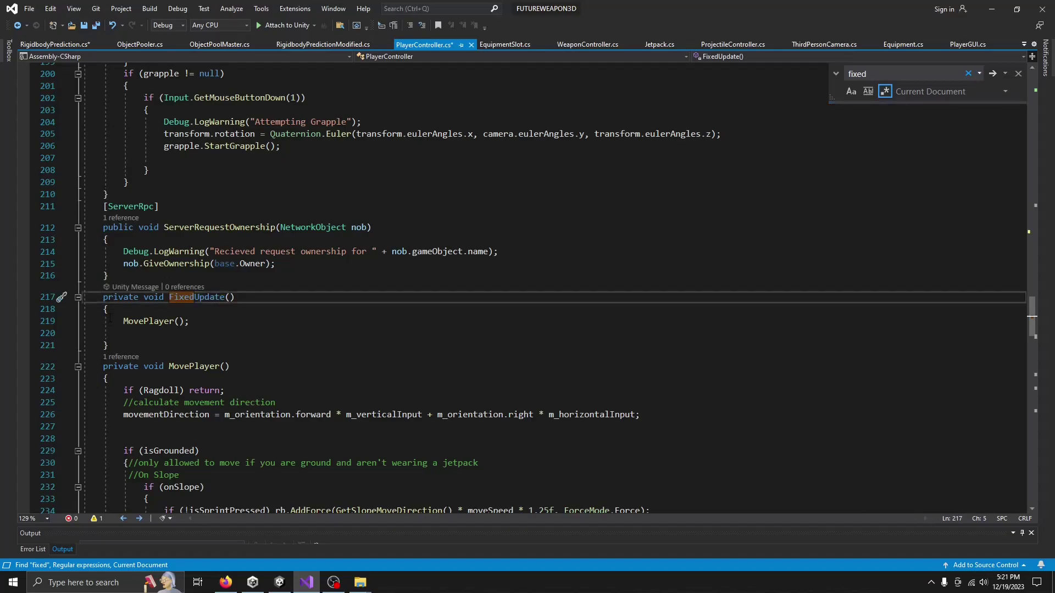
pyautogui.write('/&')
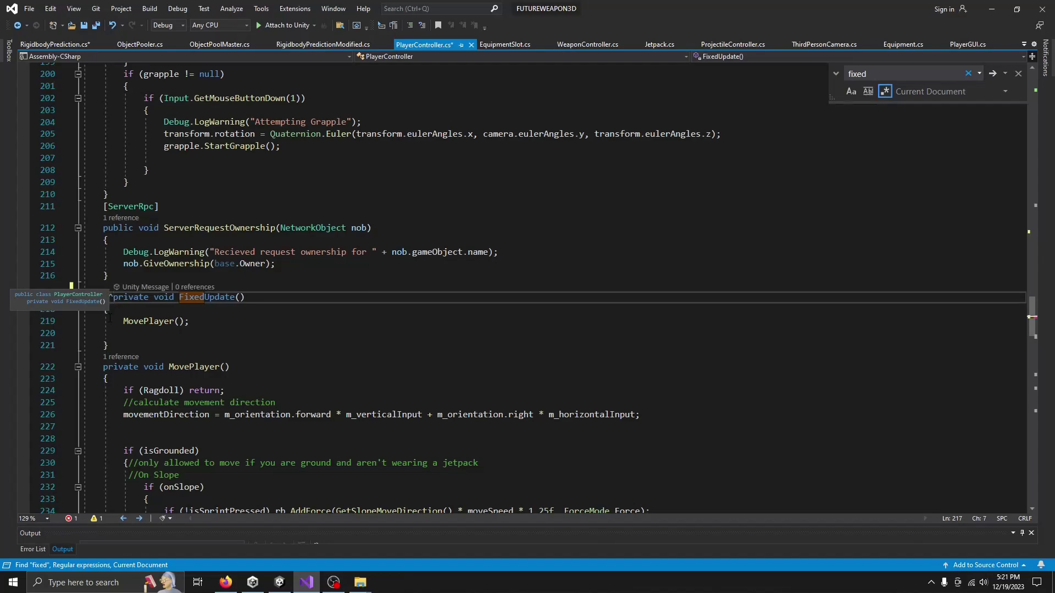
pyautogui.press('BackSpace')
pyautogui.write('*')
pyautogui.click(128, 345)
pyautogui.write('*/')
pyautogui.scroll(-4, 235, 318)
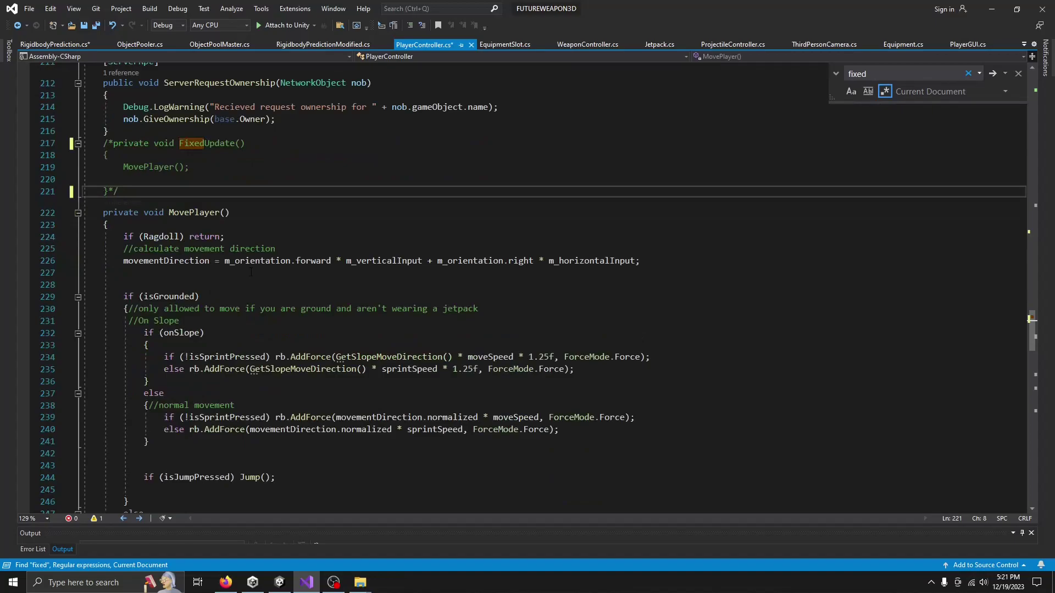
pyautogui.scroll(-2, 251, 272)
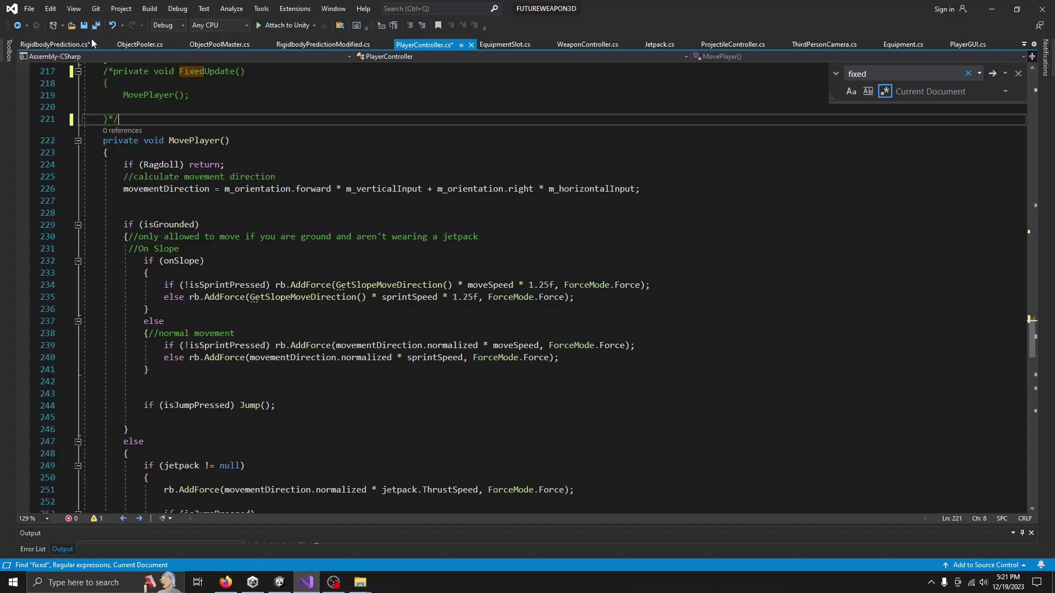
pyautogui.click(101, 28)
# Review the MovePlayer method in PlayerController.cs, including its grounded, slope, jump and jetpack force branches.
pyautogui.scroll(1, 58, 73)
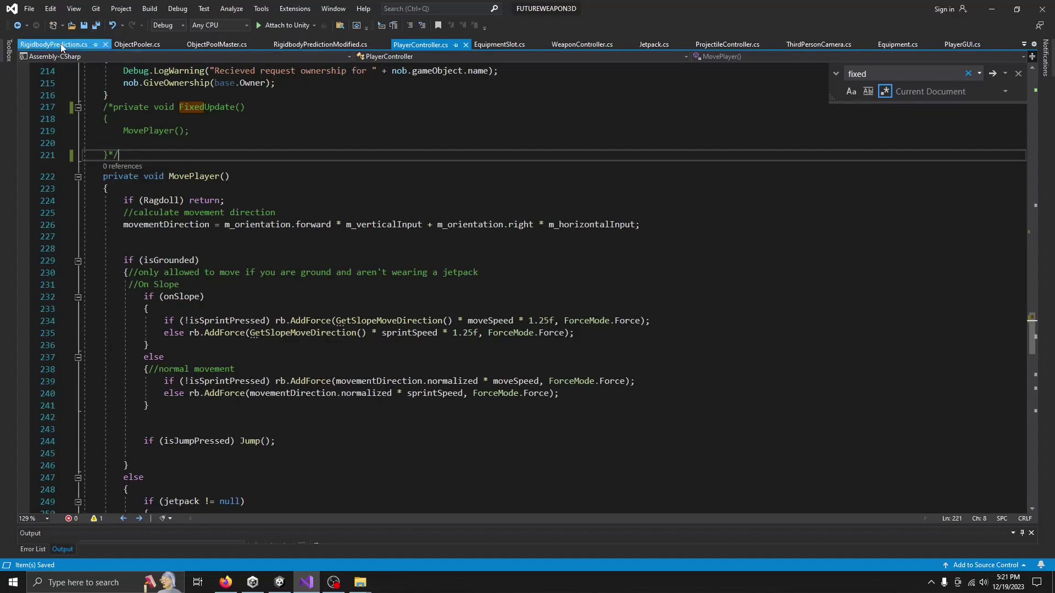
pyautogui.scroll(-1, 232, 199)
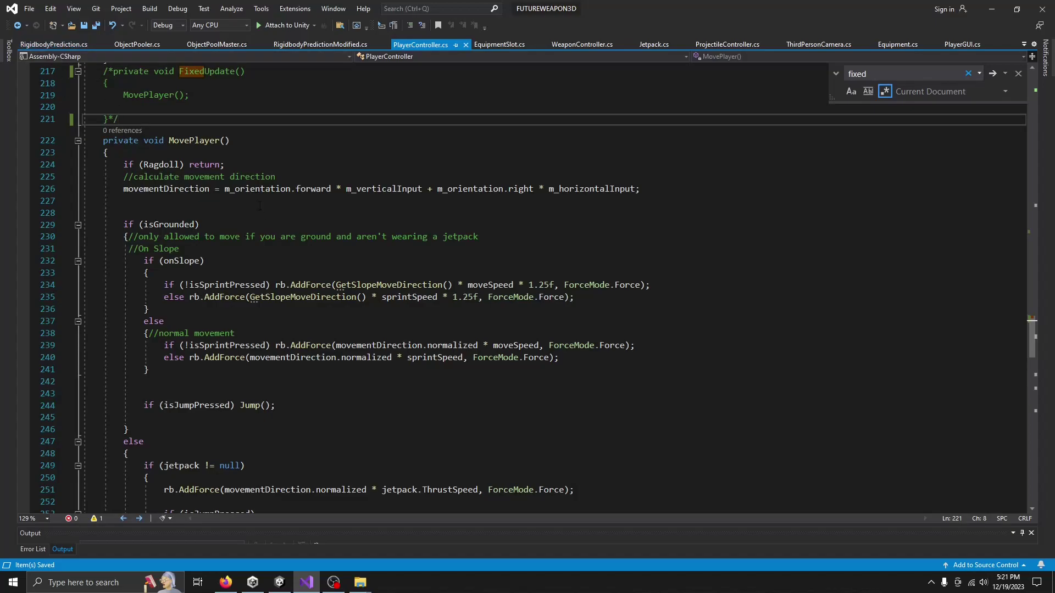
pyautogui.scroll(-1, 218, 214)
pyautogui.moveTo(128, 201); pyautogui.dragTo(503, 389)
pyautogui.moveTo(124, 188); pyautogui.dragTo(237, 394)
pyautogui.scroll(-2, 237, 374)
pyautogui.scroll(-1, 237, 374)
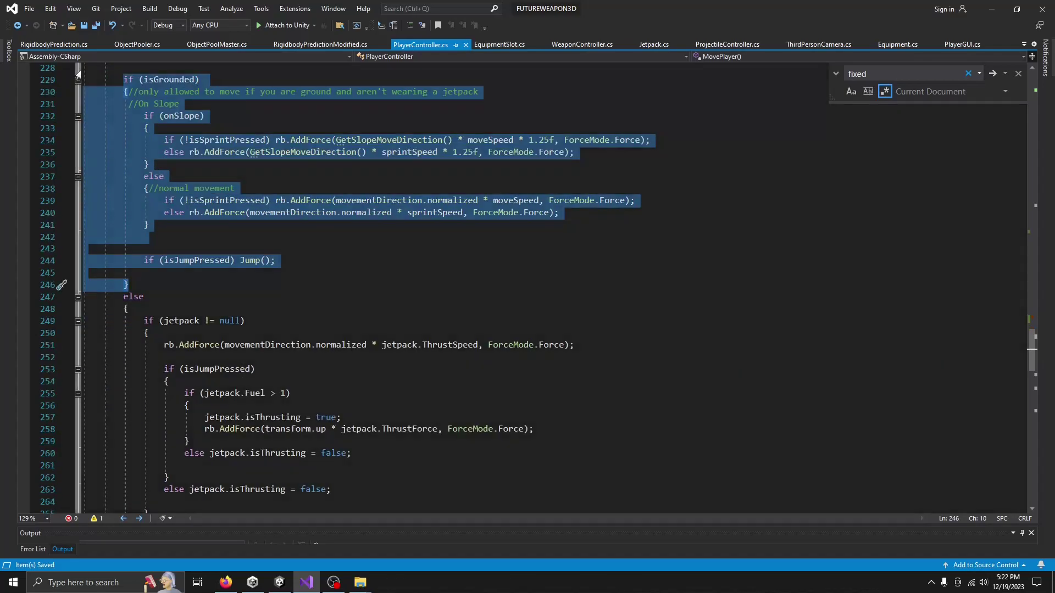
# In RigidbodyPrediction.cs, insert a blank line after the vertical input declaration in BuildMoveData and save the file.
pyautogui.click(72, 44)
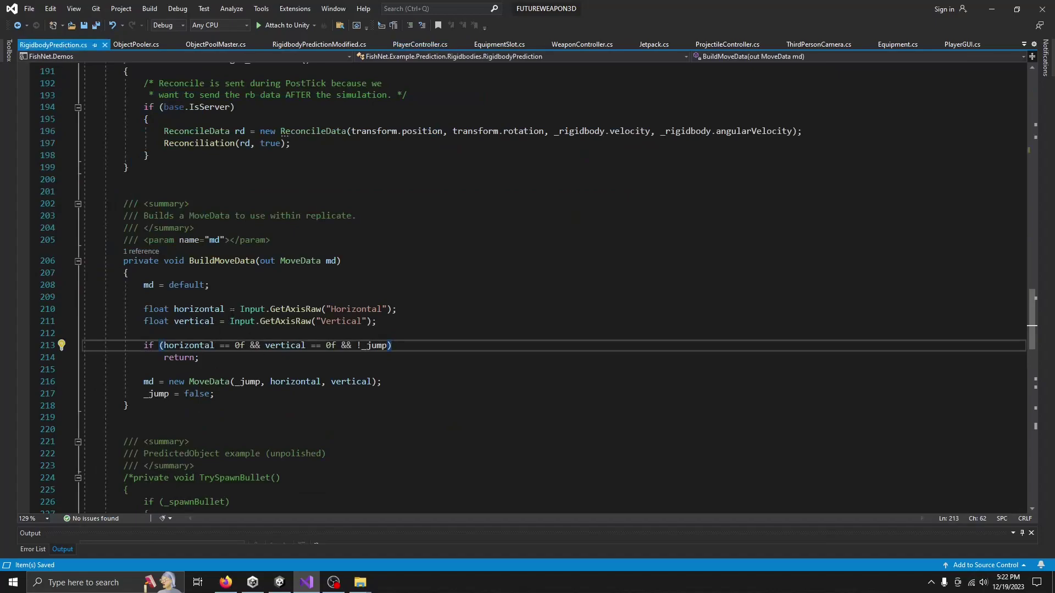
pyautogui.doubleClick(199, 322)
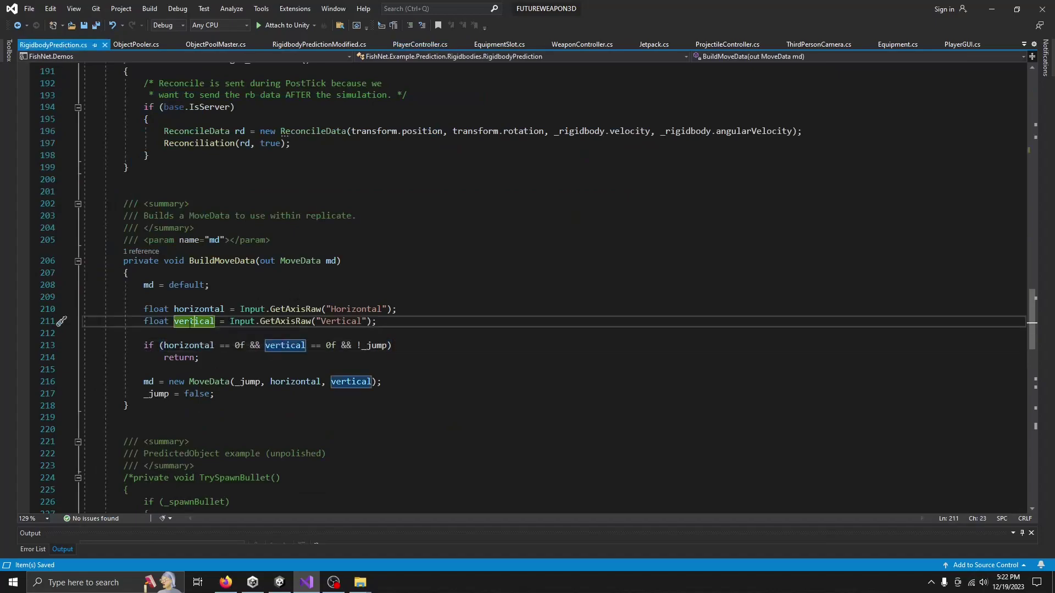
pyautogui.click(452, 329)
pyautogui.click(426, 325)
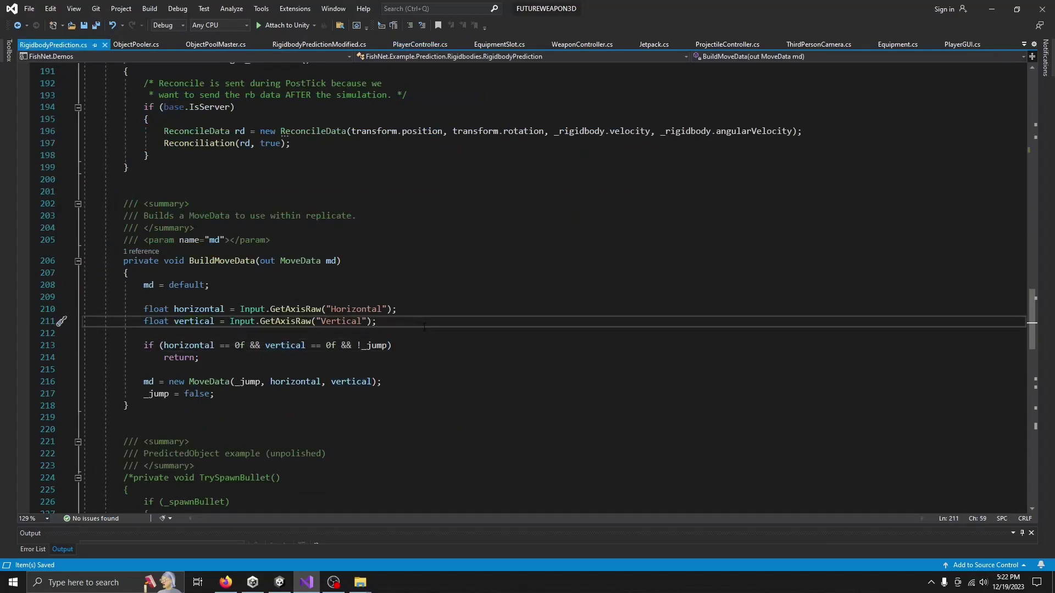
pyautogui.press('Return')
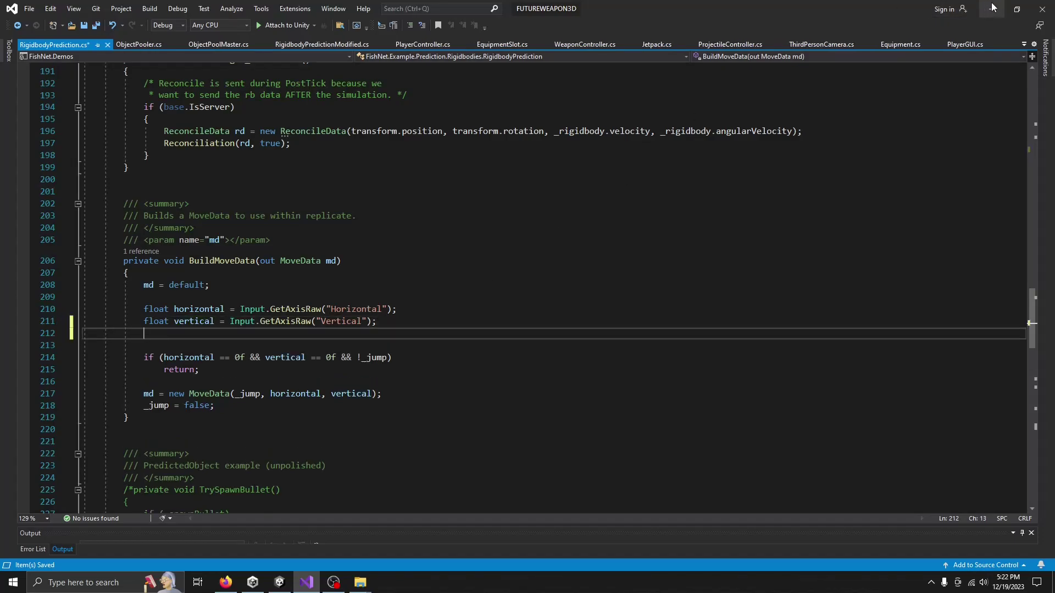
pyautogui.click(681, 262)
pyautogui.hotkey('ctrl', 's')
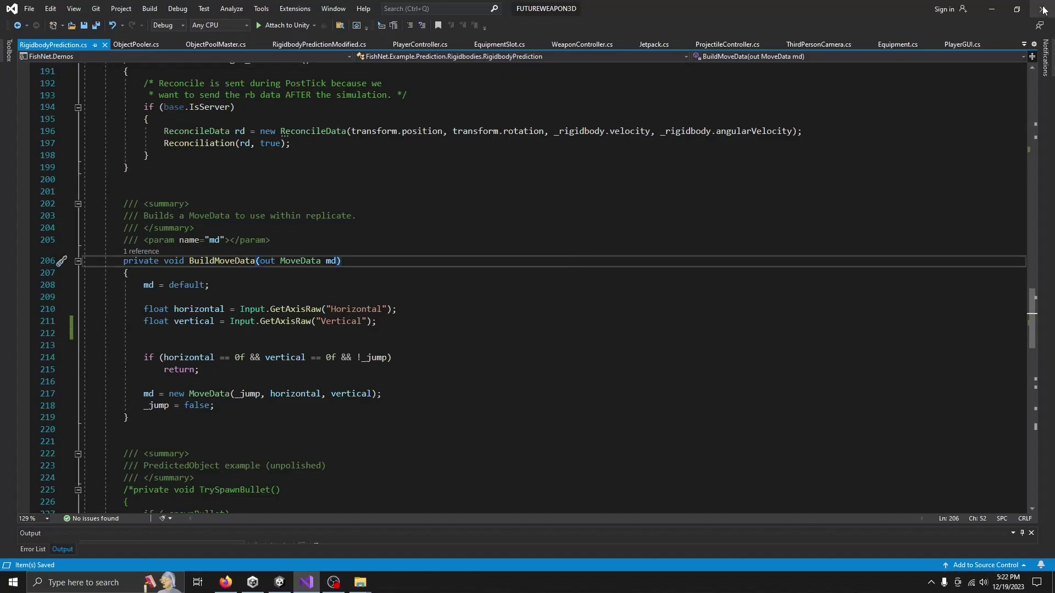
# Switch to Unity and review the Player prefab's components from Ammo Belt through Rigidbody to NetworkTransform.
pyautogui.click(988, 2)
pyautogui.click(991, 8)
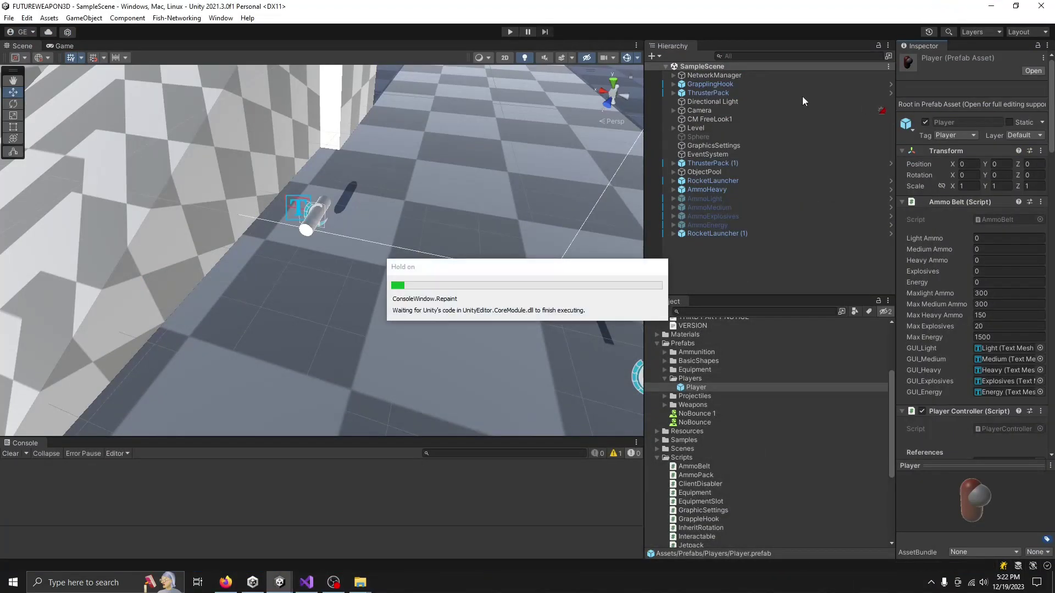
pyautogui.scroll(-5, 972, 276)
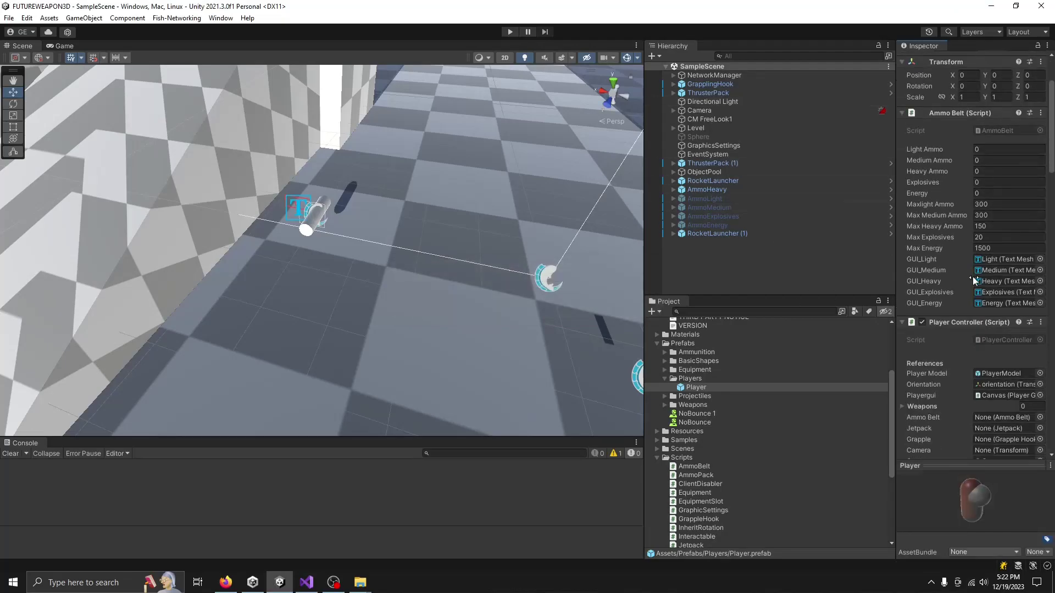
pyautogui.scroll(-6, 972, 277)
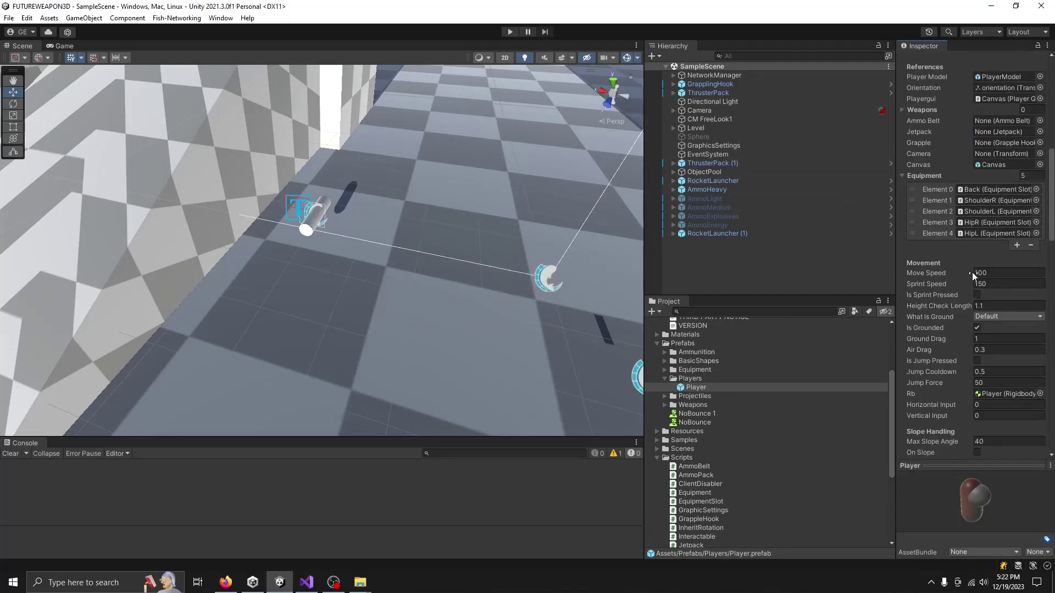
pyautogui.scroll(-12, 984, 282)
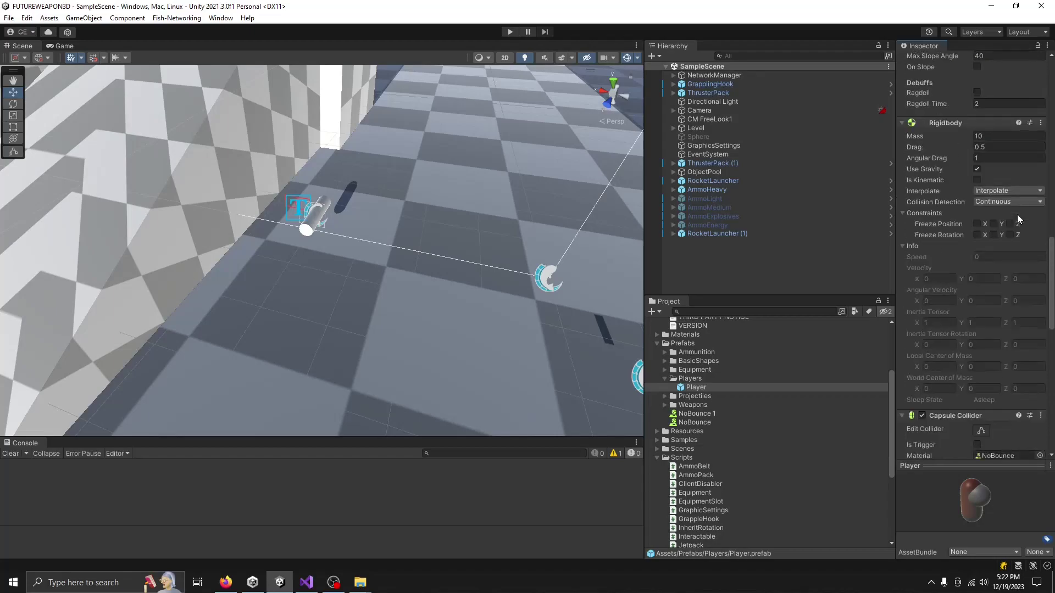
pyautogui.scroll(-3, 1007, 209)
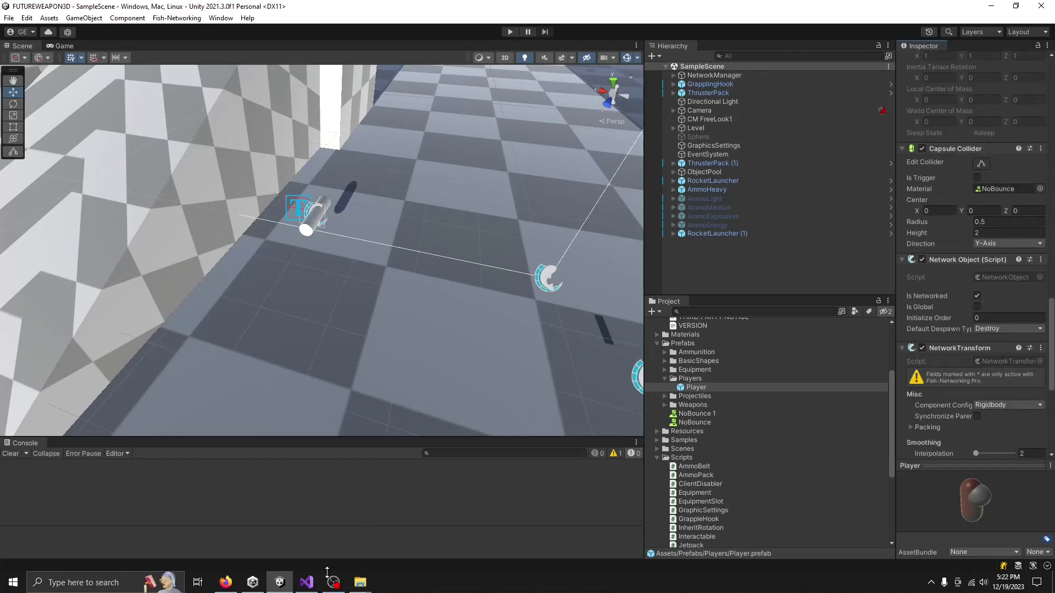
# Return to Visual Studio, search RigidbodyPrediction.cs for "mov", close that script and bring up RigidbodyPredictionModified.cs.
pyautogui.click(307, 584)
pyautogui.click(281, 373)
pyautogui.hotkey('ctrl', 'f')
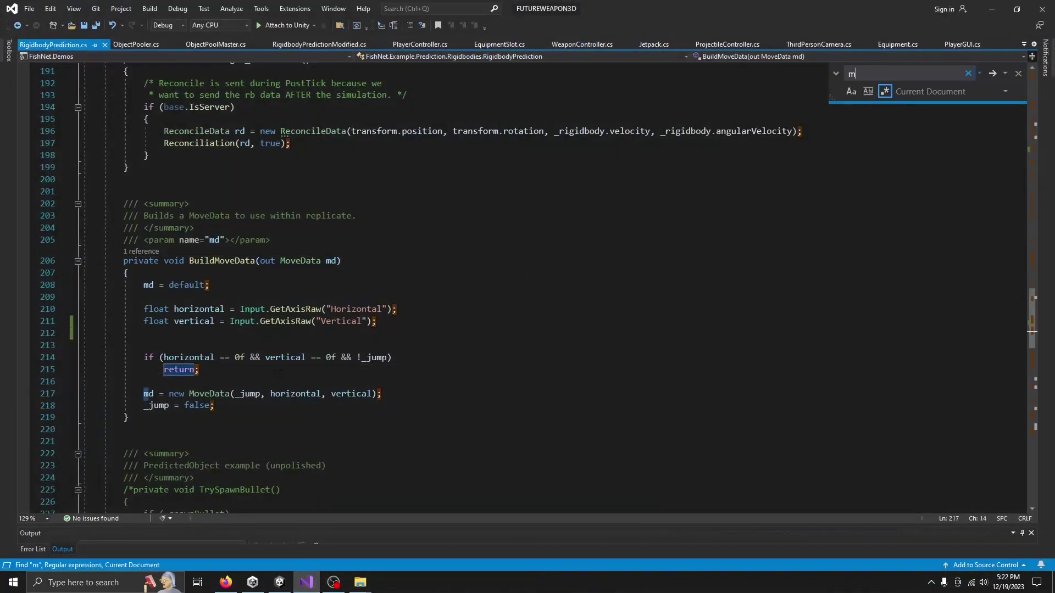
pyautogui.write('mov')
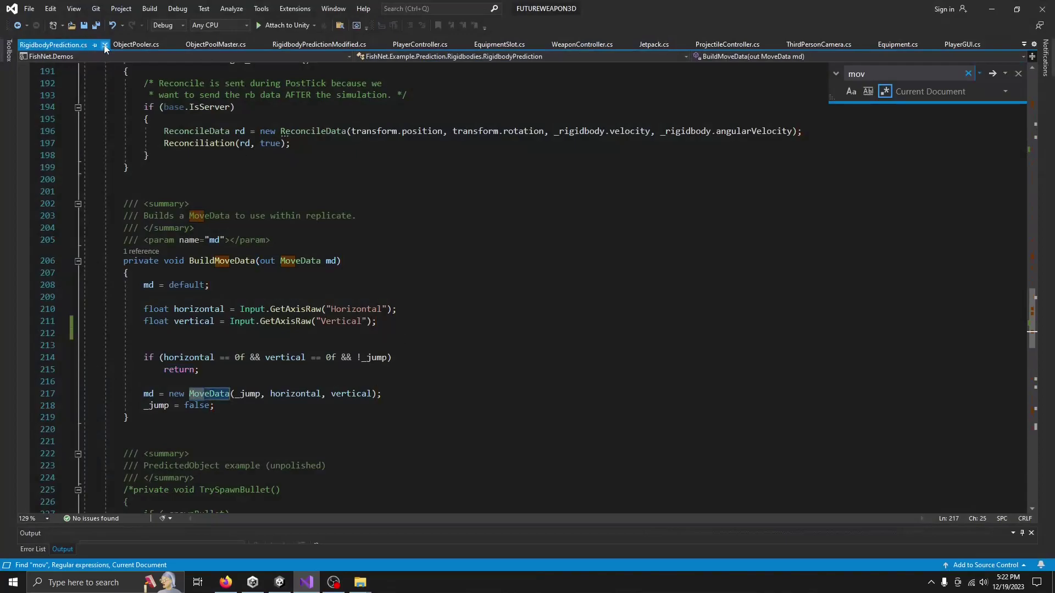
pyautogui.click(105, 46)
pyautogui.click(219, 44)
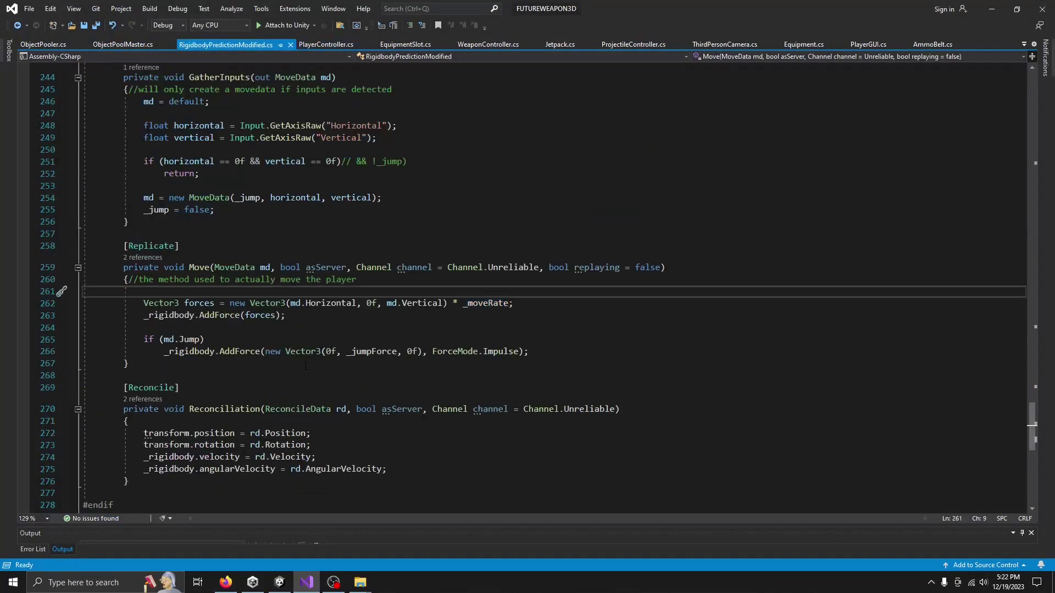
# Check the slope movement force in PlayerController.cs's MovePlayer method, selecting the moveSpeed * 1.25f part of the AddForce call.
pyautogui.click(279, 582)
pyautogui.click(306, 583)
pyautogui.click(334, 45)
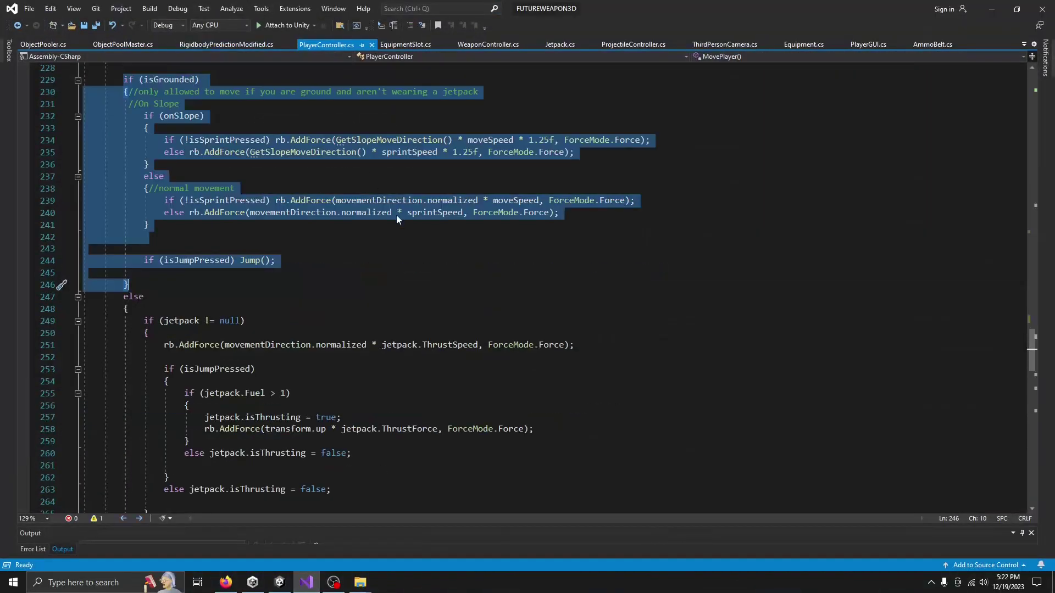
pyautogui.click(379, 259)
pyautogui.scroll(4, 381, 256)
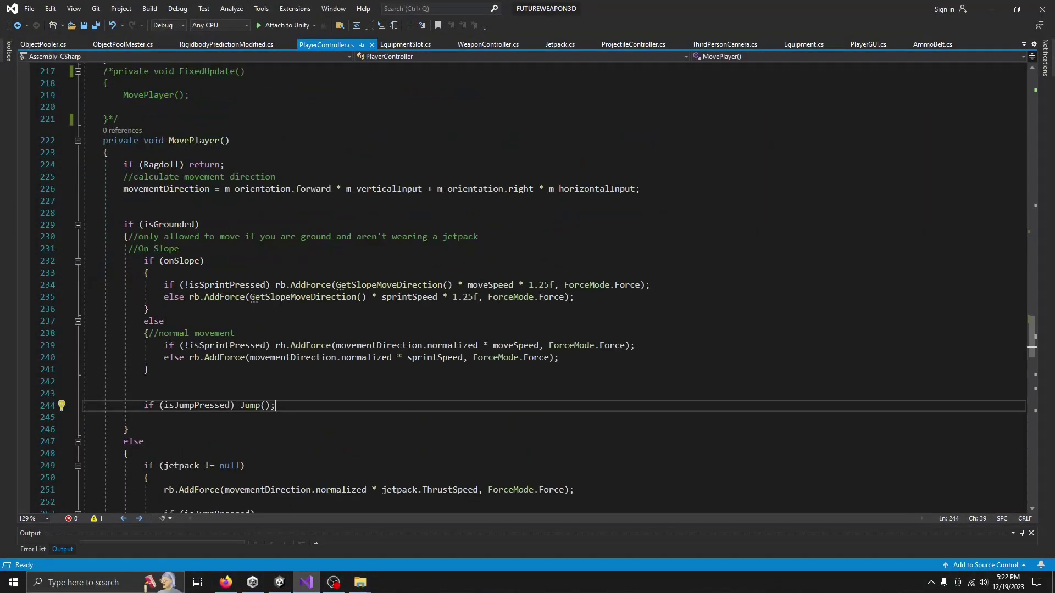
pyautogui.moveTo(467, 284); pyautogui.dragTo(564, 285)
# In RigidbodyPredictionModified.cs's Move method, multiply forces by 1.25 in the first AddForce call and pass ForceMode.Impulse as its mode.
pyautogui.click(215, 44)
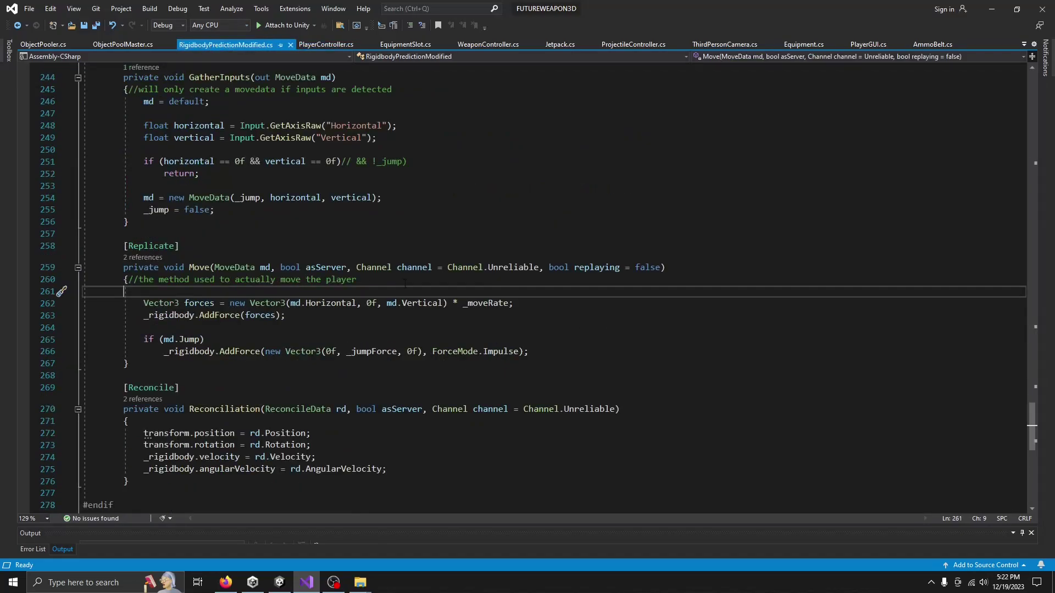
pyautogui.click(272, 315)
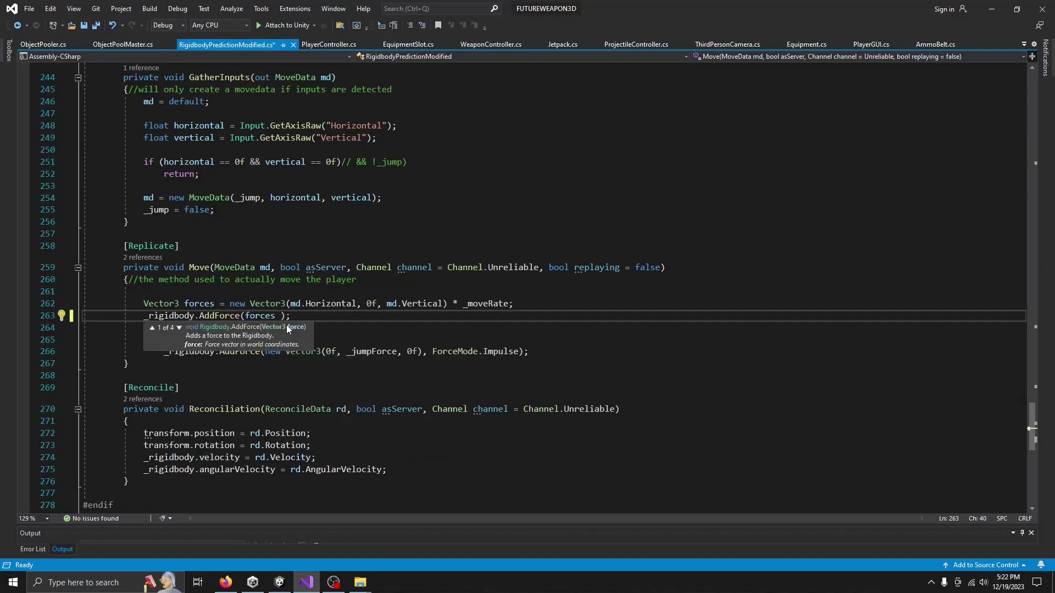
pyautogui.write('*1.25, fo')
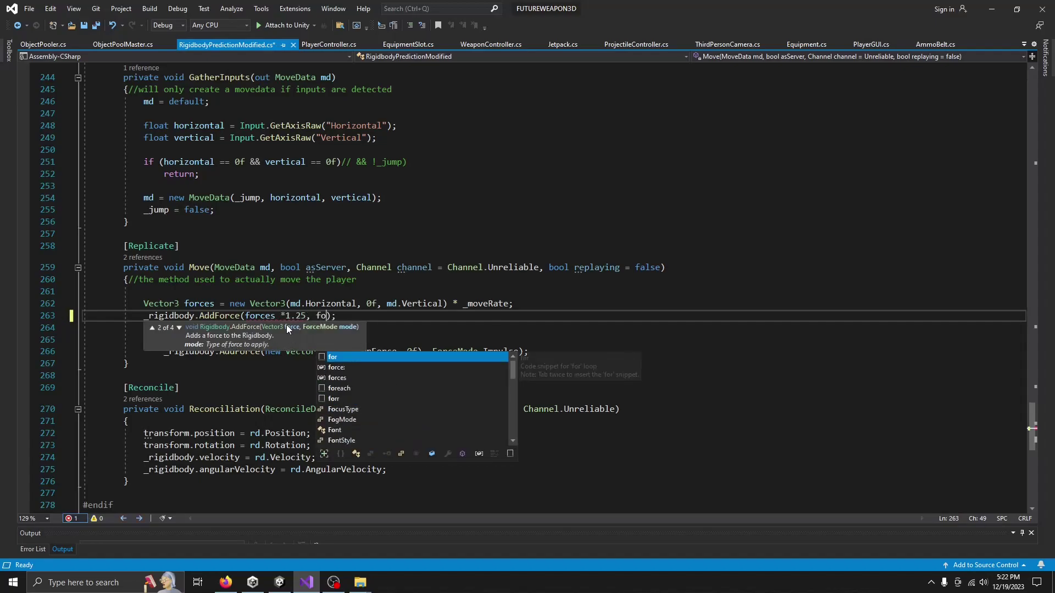
pyautogui.write('rem')
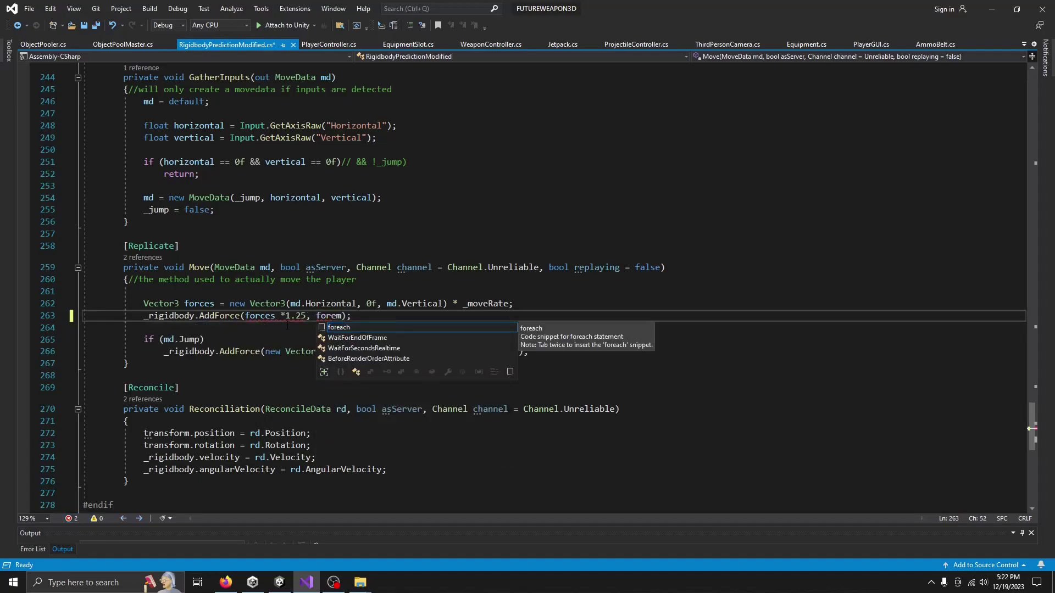
pyautogui.press('BackSpace')
pyautogui.press('BackSpace')
pyautogui.write('ceMode.in')
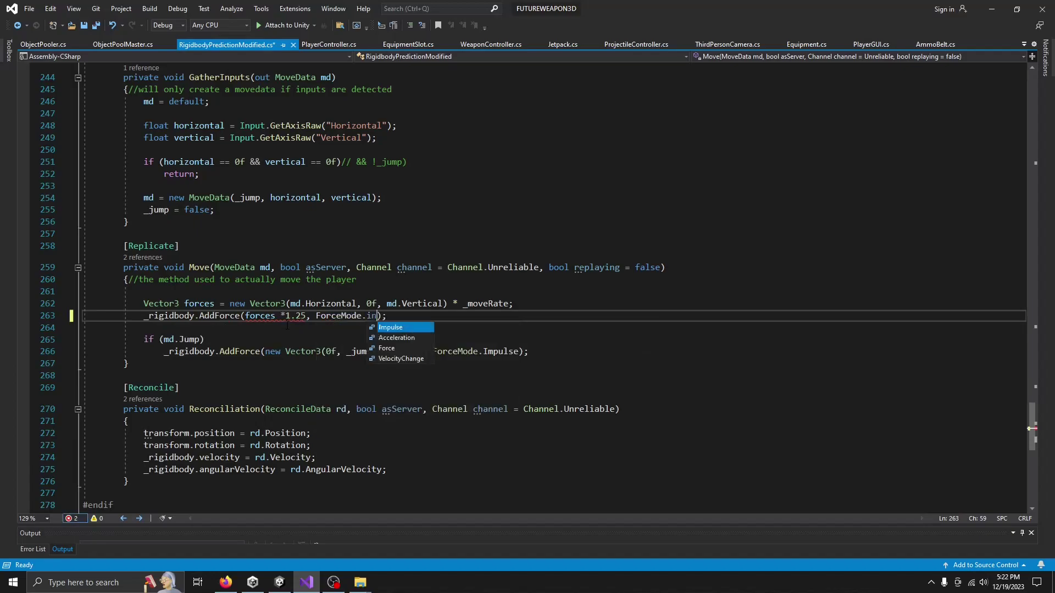
pyautogui.press('Tab')
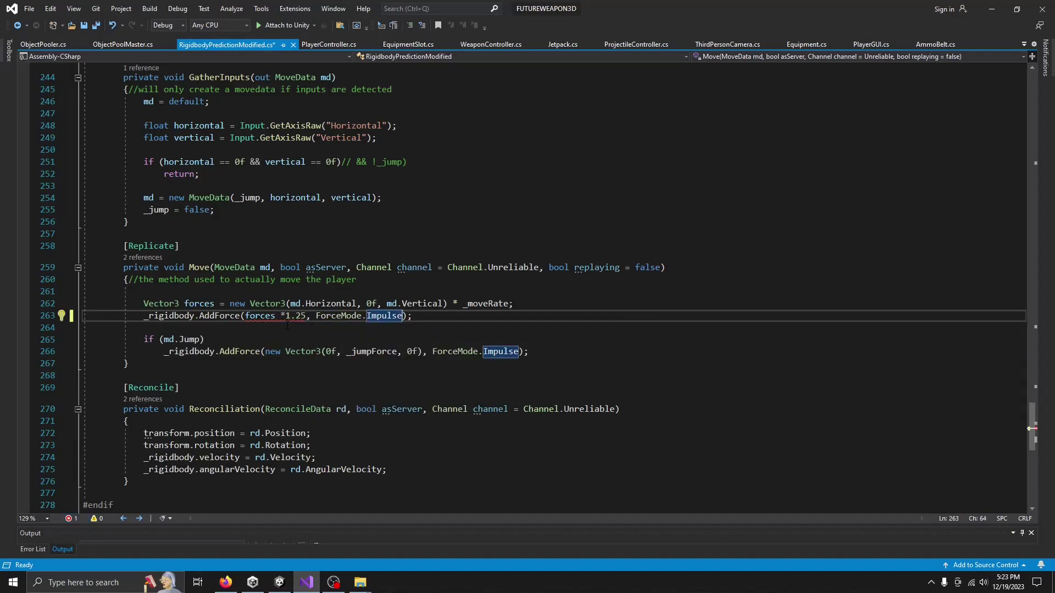
# In the Move method of RigidbodyPredictionModified.cs, change the first AddForce call's mode to ForceMode.Force and save the script.
pyautogui.hotkey('ctrl', 's')
pyautogui.press('BackSpace')
pyautogui.press('BackSpace')
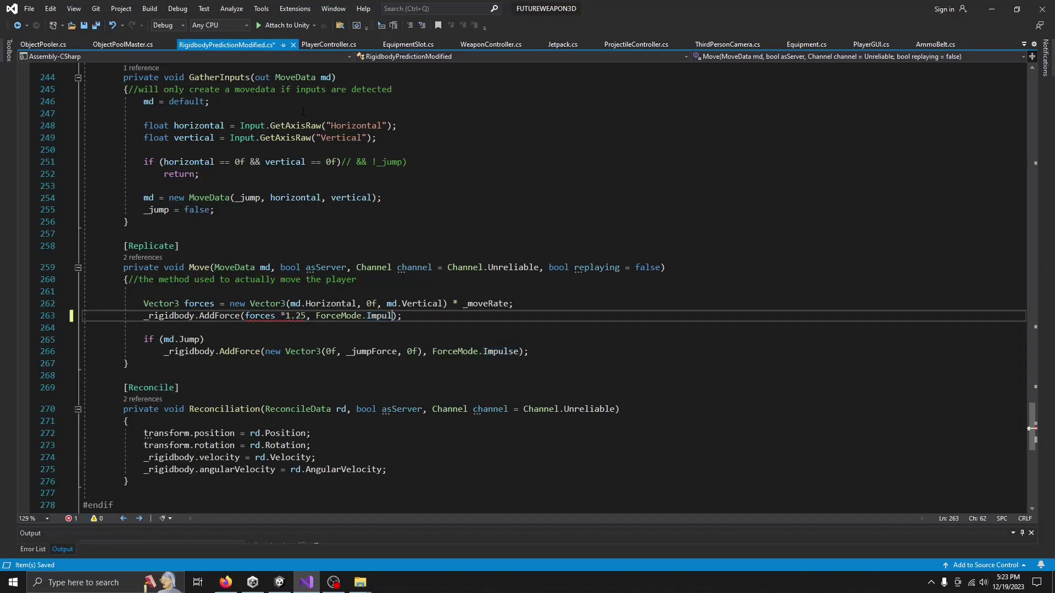
pyautogui.write('Force')
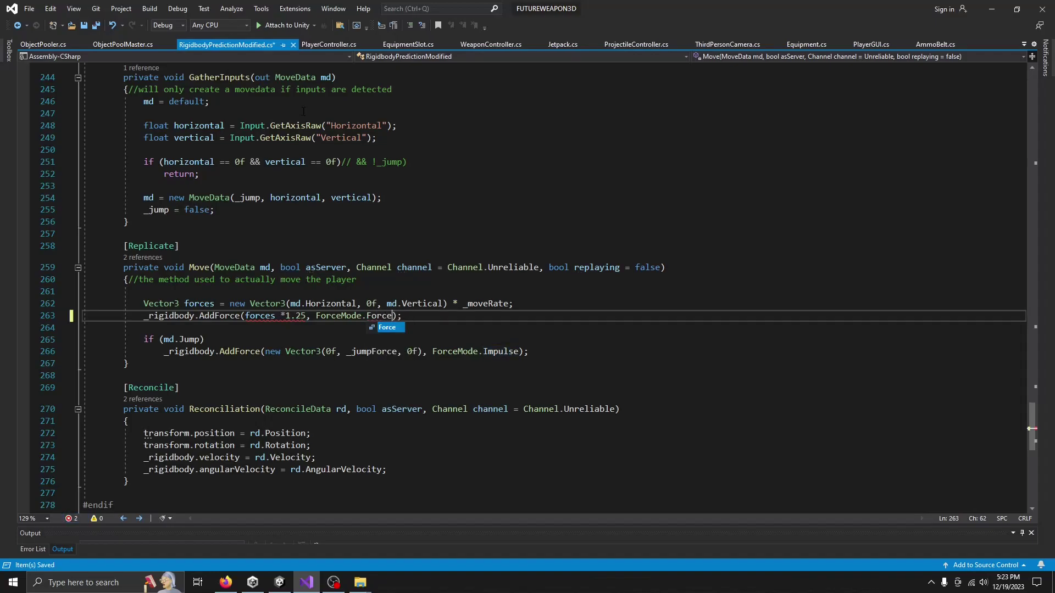
pyautogui.hotkey('ctrl', 's')
pyautogui.click(448, 236)
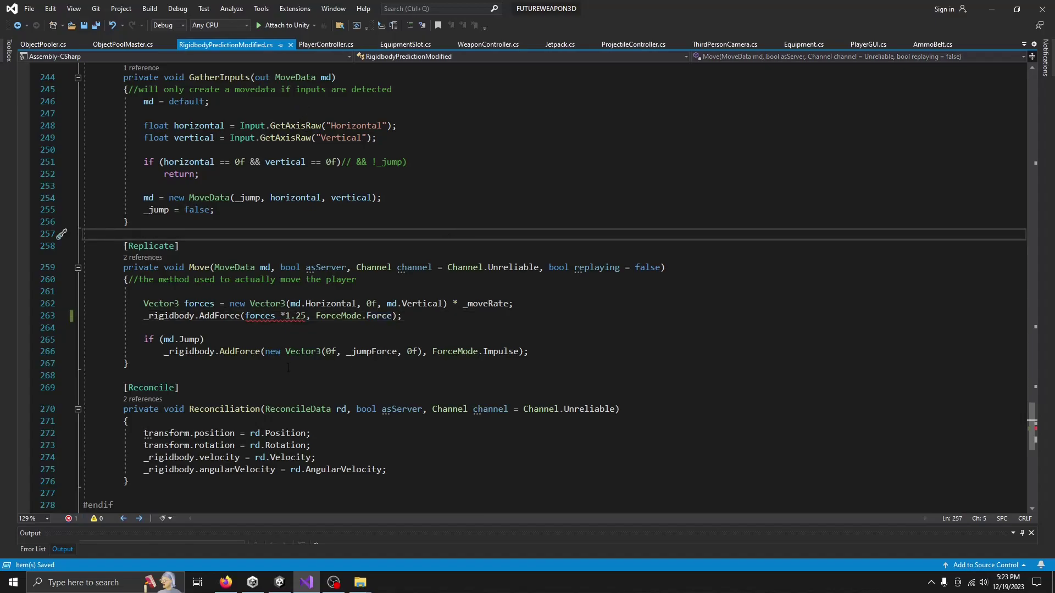
# Turn the multiplier in Move's first AddForce call into the float literal 1.25f.
pyautogui.click(306, 316)
pyautogui.write('F')
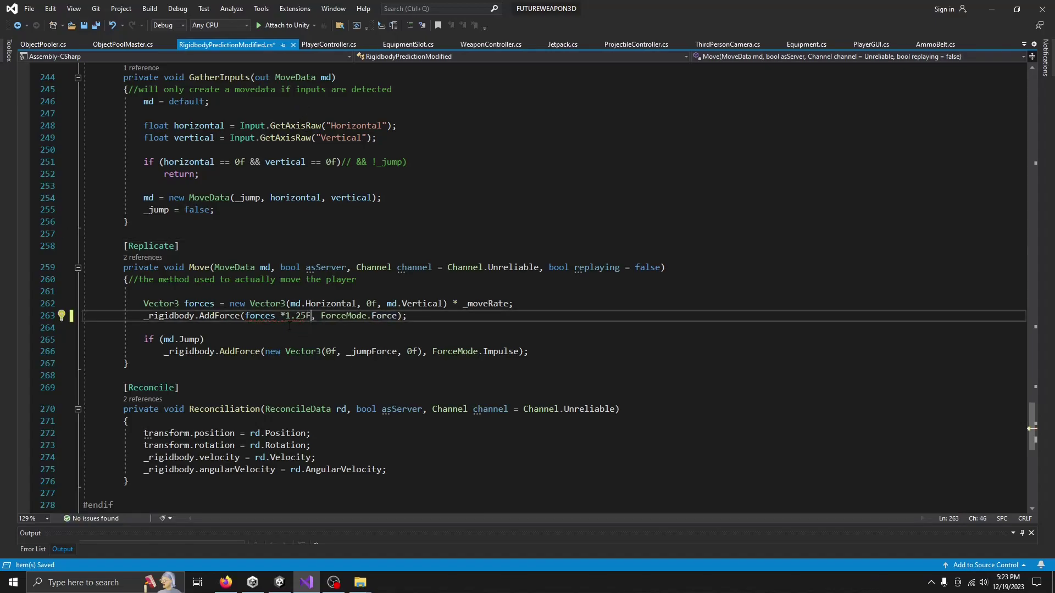
pyautogui.hotkey('ctrl', 's')
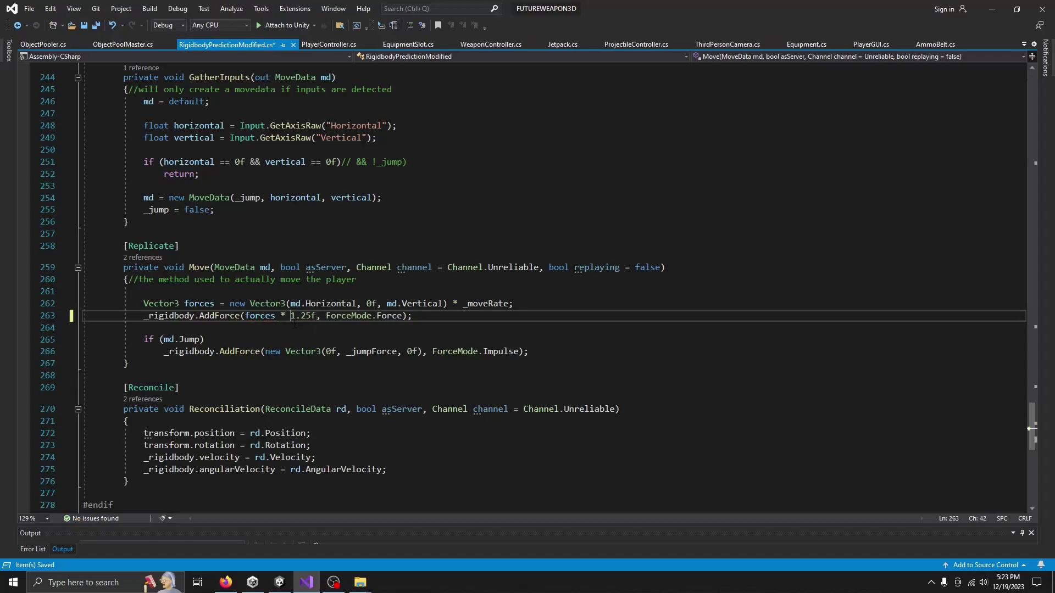
# Check the non-sprint slope AddForce line in PlayerController.cs's MovePlayer method.
pyautogui.click(337, 45)
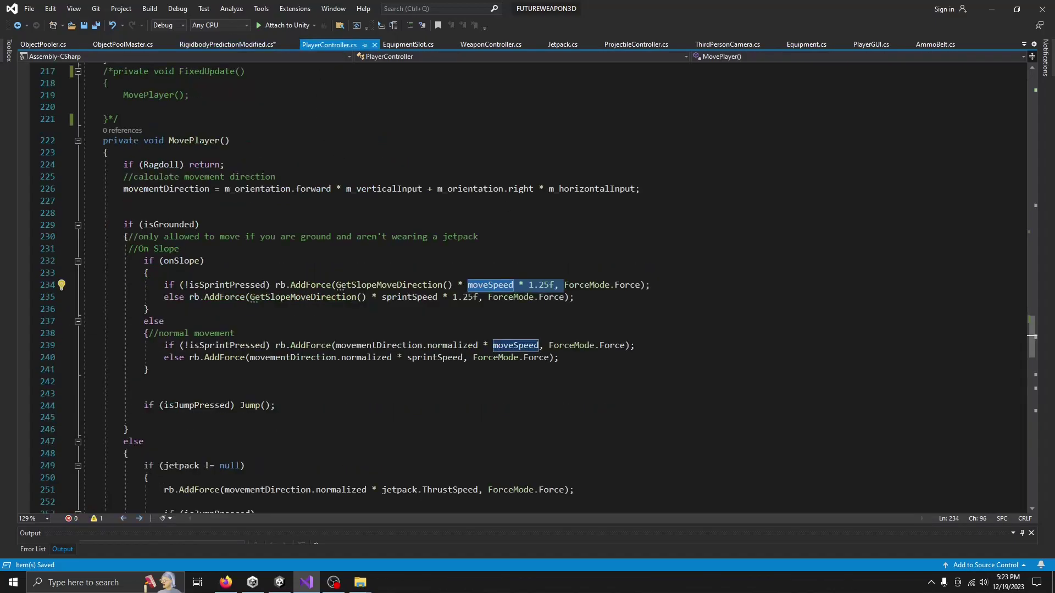
pyautogui.moveTo(189, 284); pyautogui.dragTo(589, 285)
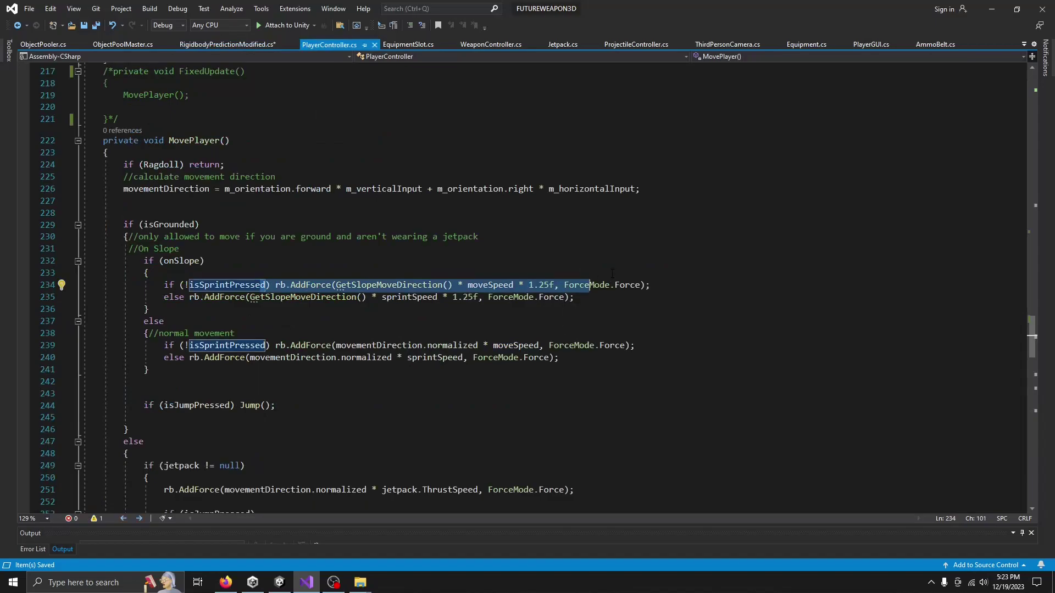
pyautogui.click(613, 274)
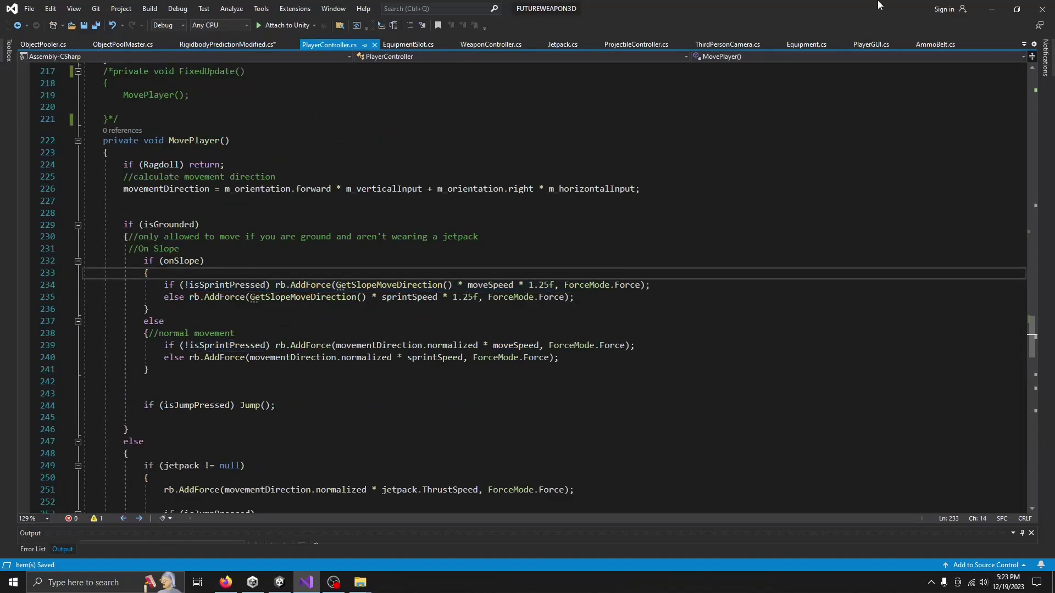
# Switch to Unity, enter Play mode, host a game and connect to it with the default IP.
pyautogui.click(992, 9)
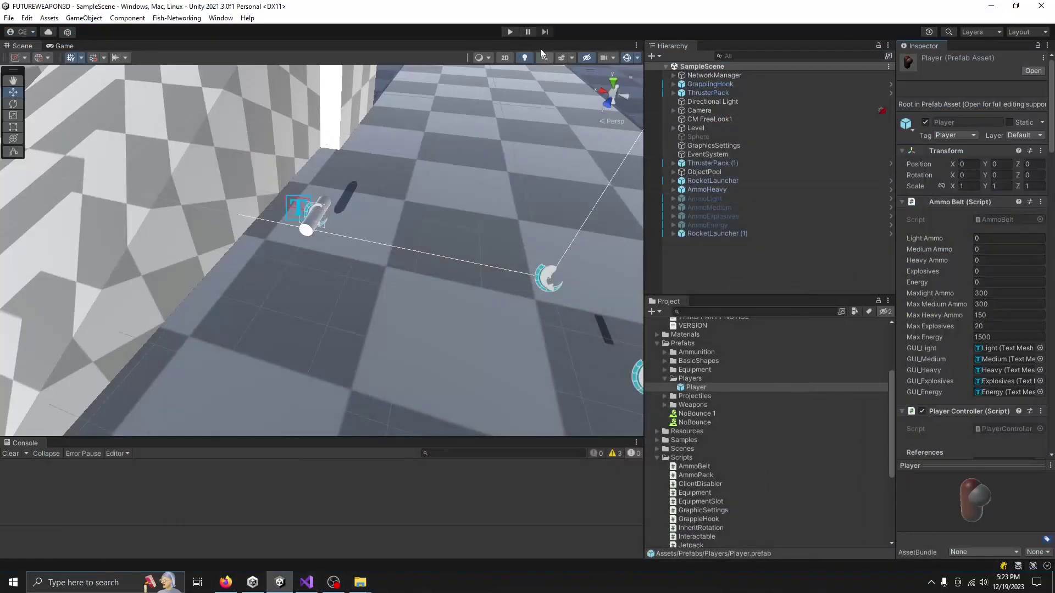
pyautogui.click(510, 32)
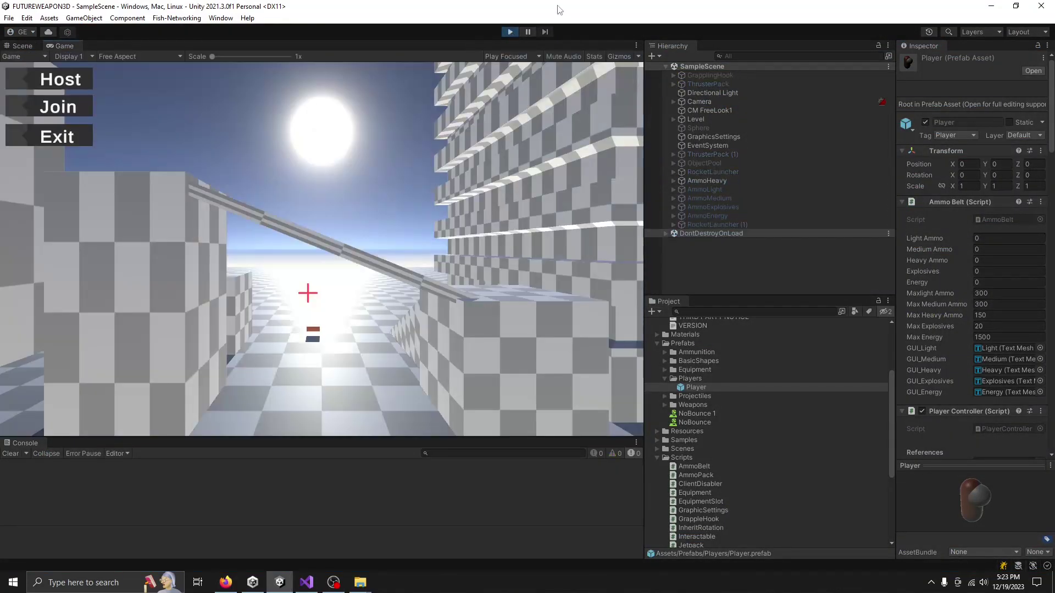
pyautogui.click(65, 82)
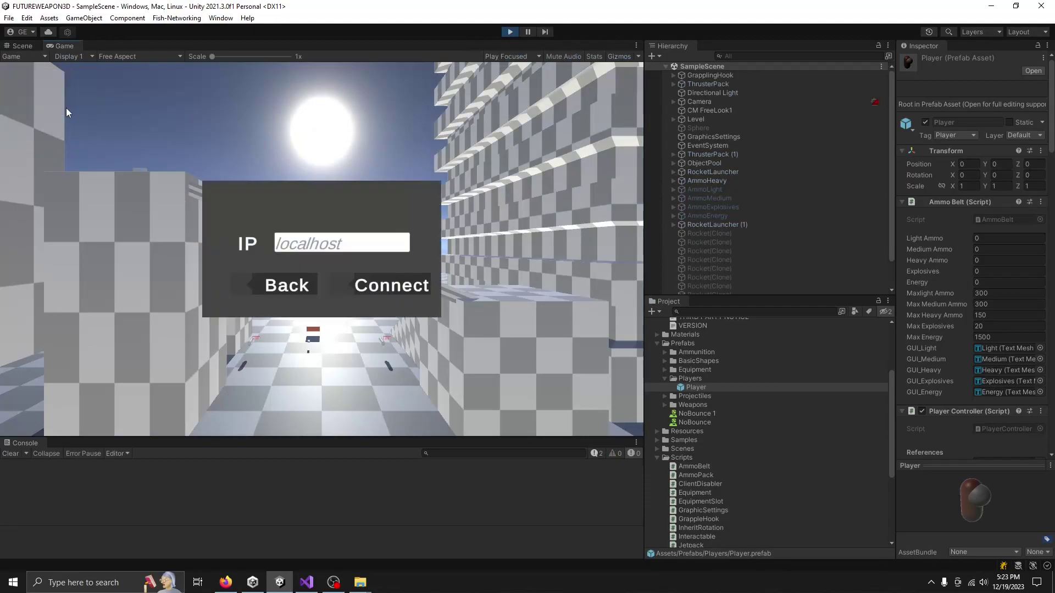
pyautogui.click(388, 287)
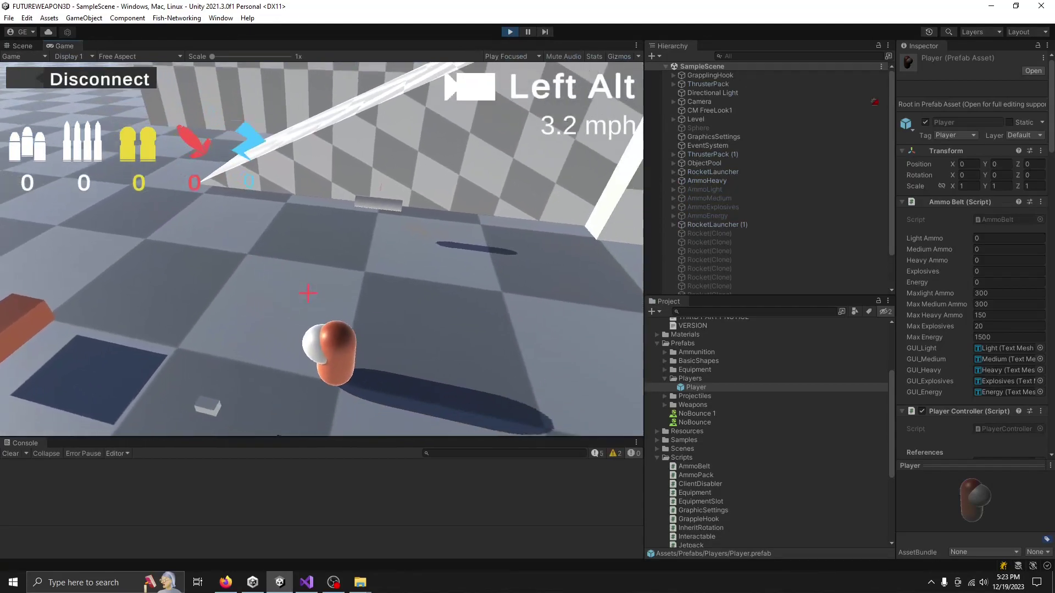
# Test the player's movement around the level, walking over to the rocket launcher, and stop Play mode.
pyautogui.press('s')
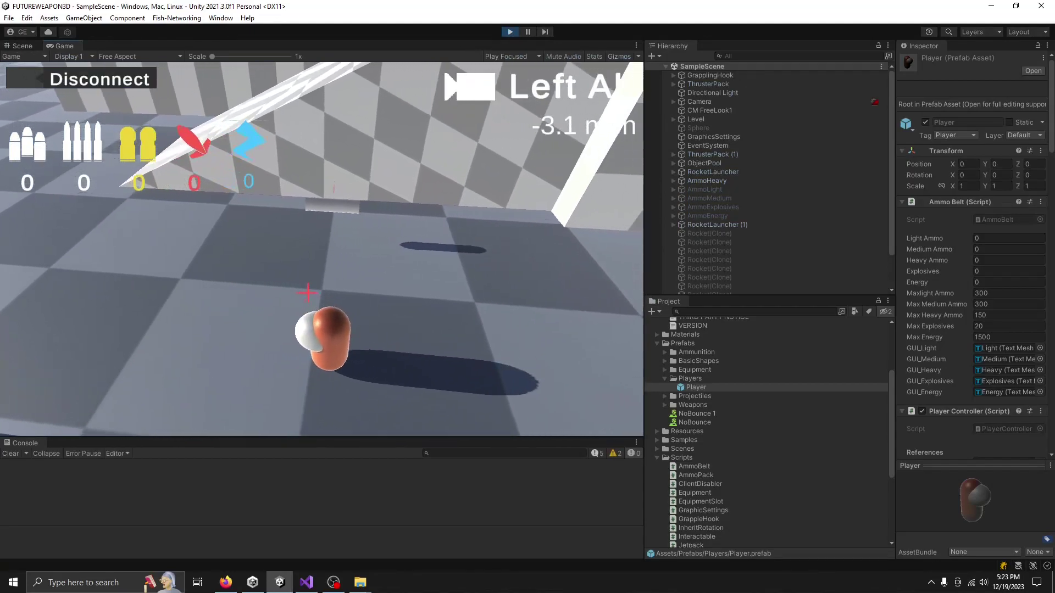
pyautogui.press('w')
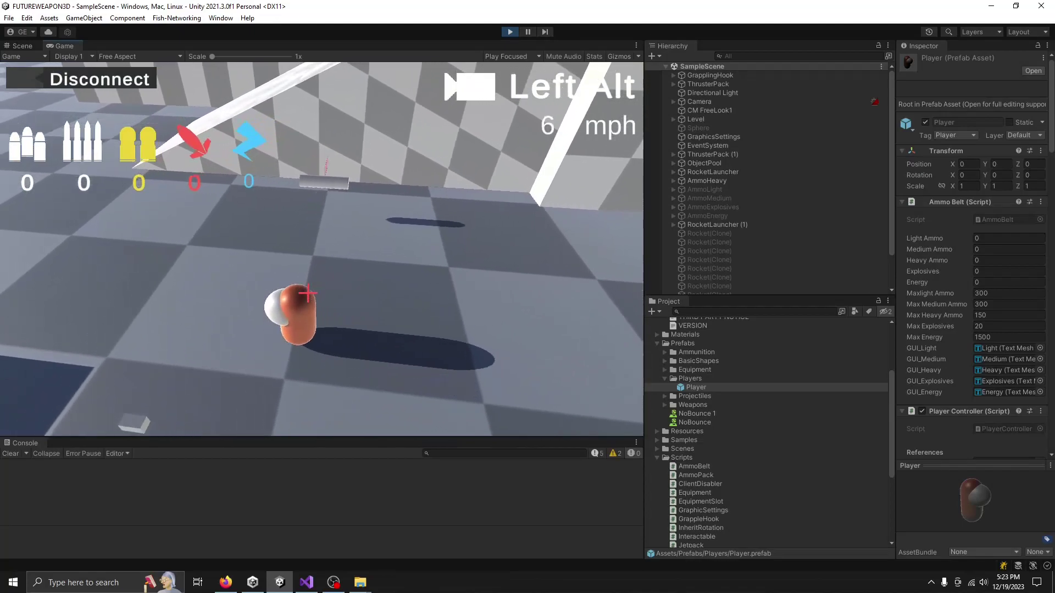
pyautogui.press('w')
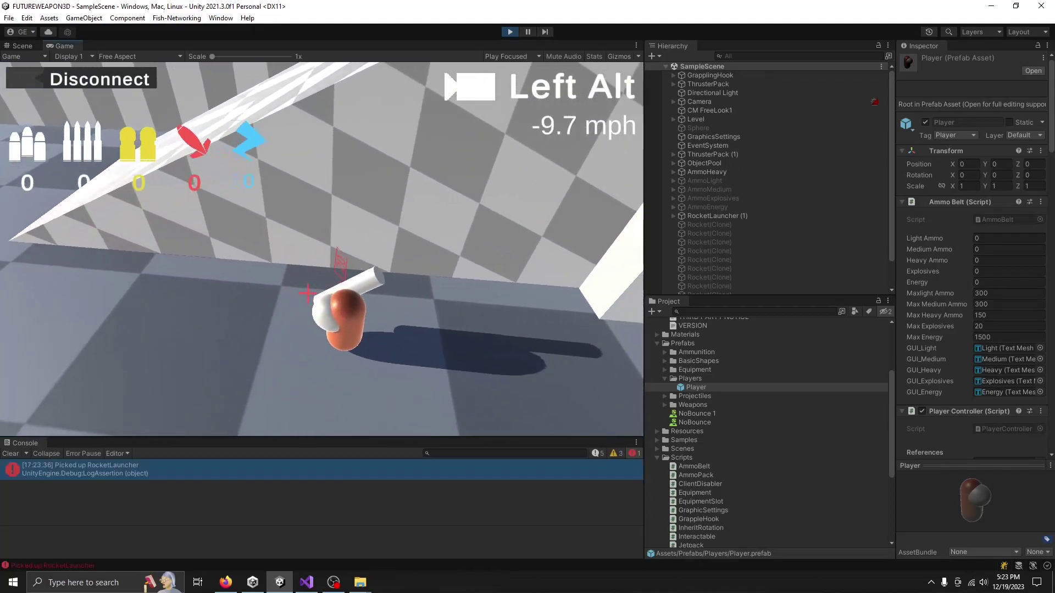
pyautogui.press('w')
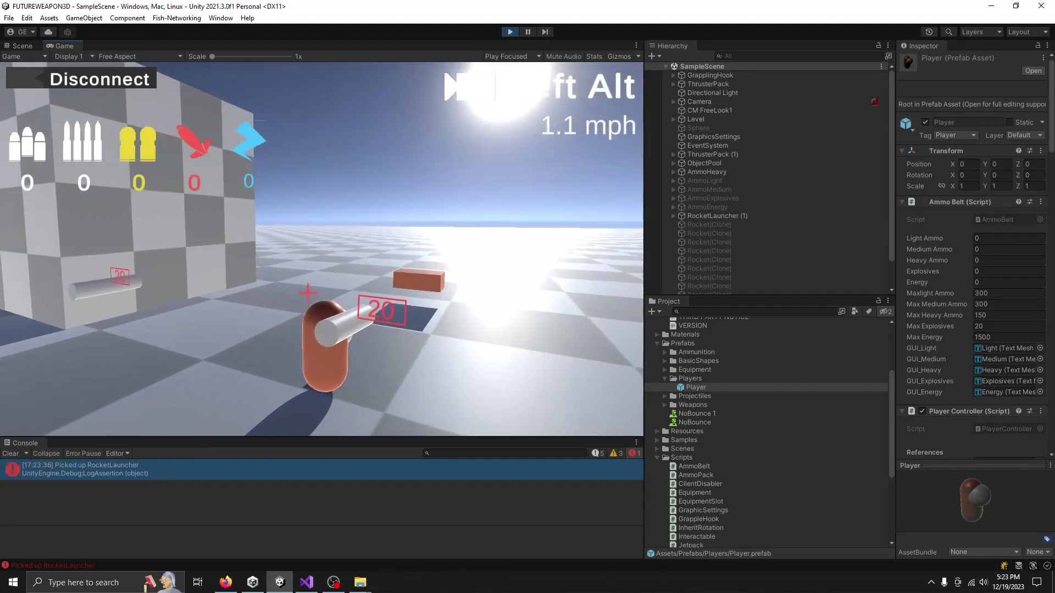
pyautogui.press('alt')
pyautogui.click(510, 32)
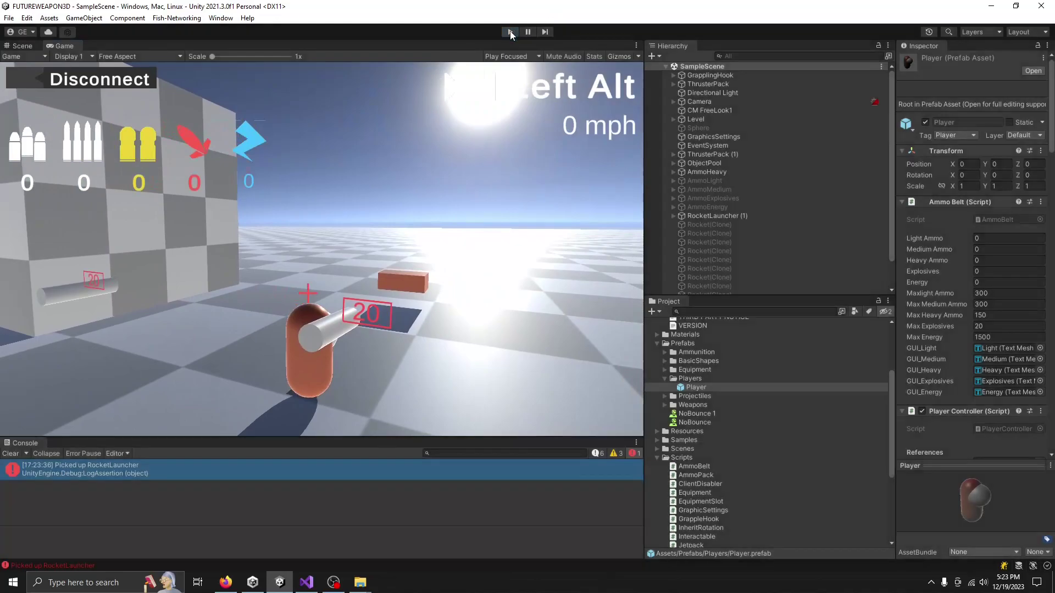
# Switch to Visual Studio and examine ThirdPersonCamera.cs's Update method, especially the Vector3.Slerp line that rotates the player toward inputDirection.
pyautogui.click(308, 582)
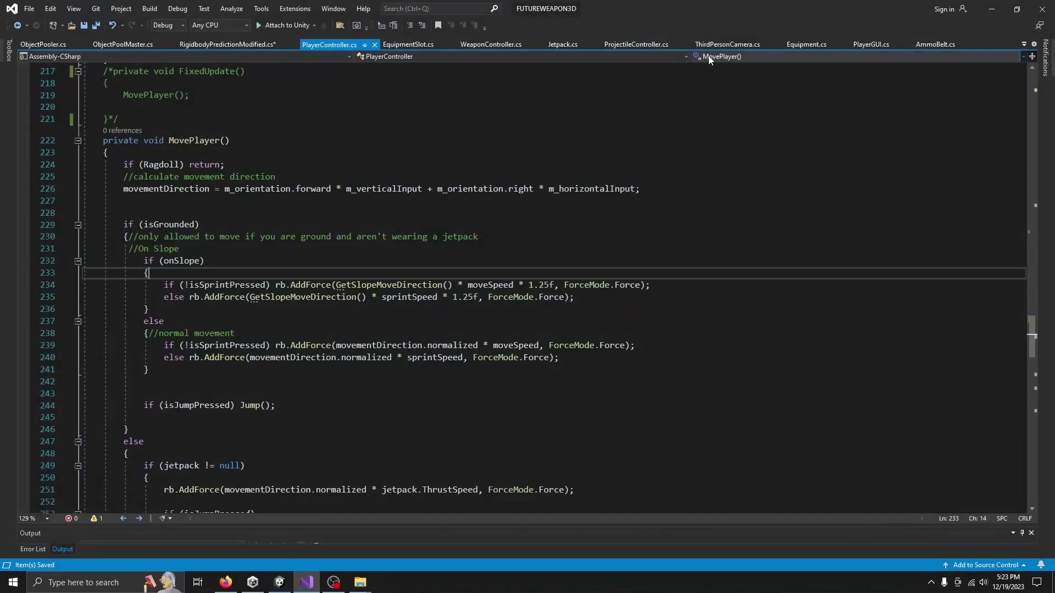
pyautogui.click(720, 43)
pyautogui.scroll(-3, 414, 301)
pyautogui.scroll(-14, 414, 301)
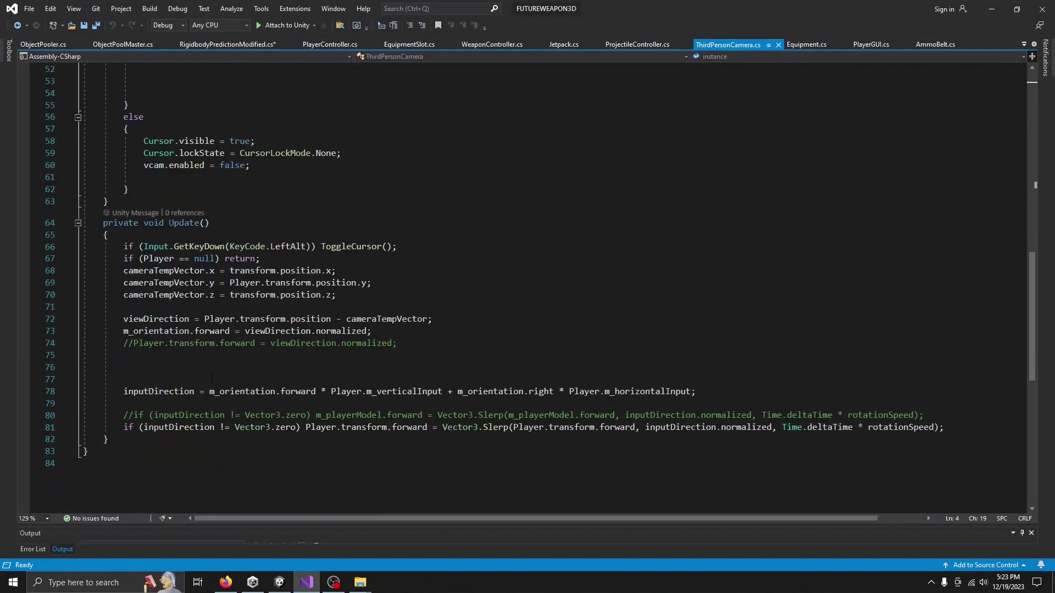
pyautogui.click(245, 384)
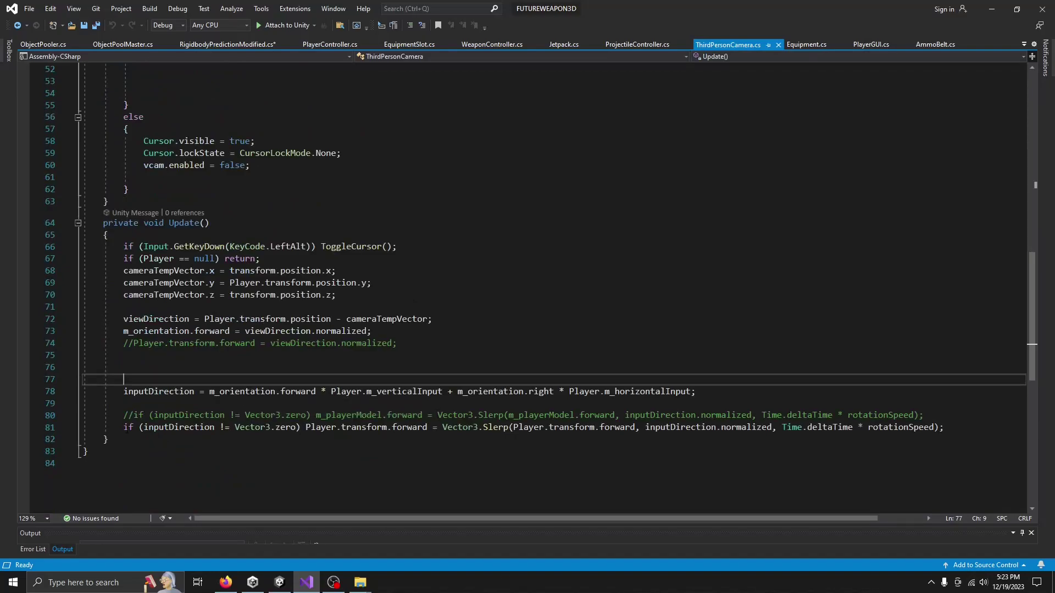
pyautogui.moveTo(124, 428); pyautogui.dragTo(1021, 427)
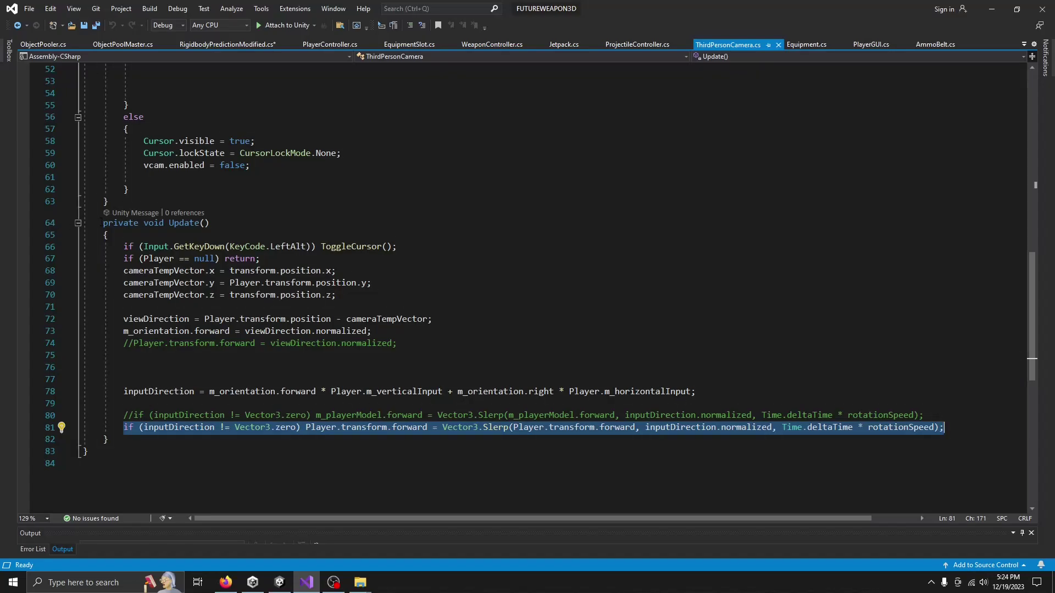
pyautogui.moveTo(102, 223); pyautogui.dragTo(231, 443)
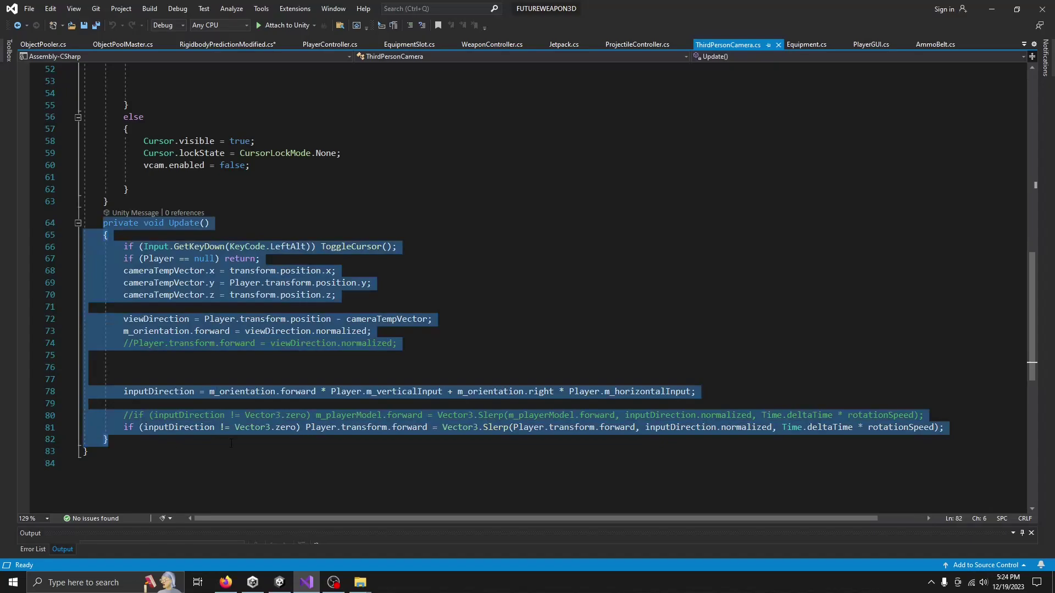
pyautogui.click(238, 438)
pyautogui.click(118, 428)
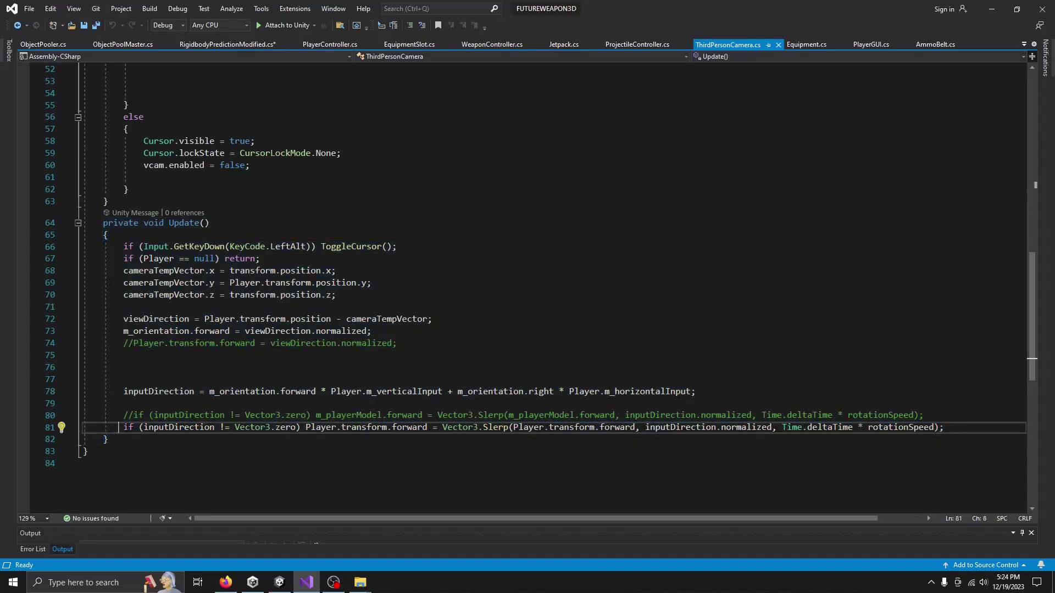
# Switch to Unity and move the Player prefab's Rigidbody Prediction Modified component up between Ammo Belt and Player Controller.
pyautogui.click(280, 582)
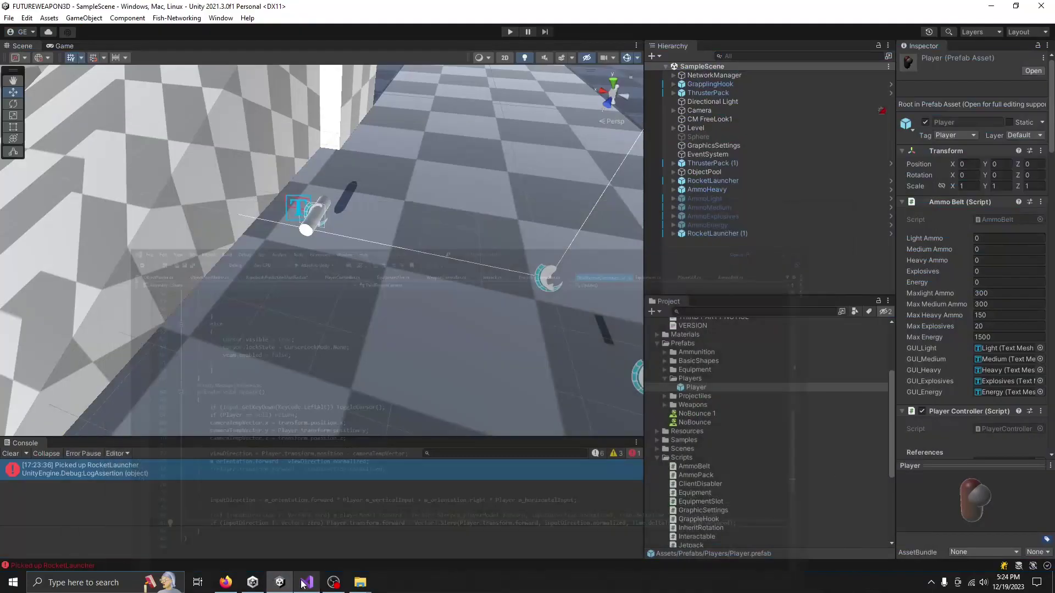
pyautogui.click(723, 390)
pyautogui.scroll(-5, 933, 289)
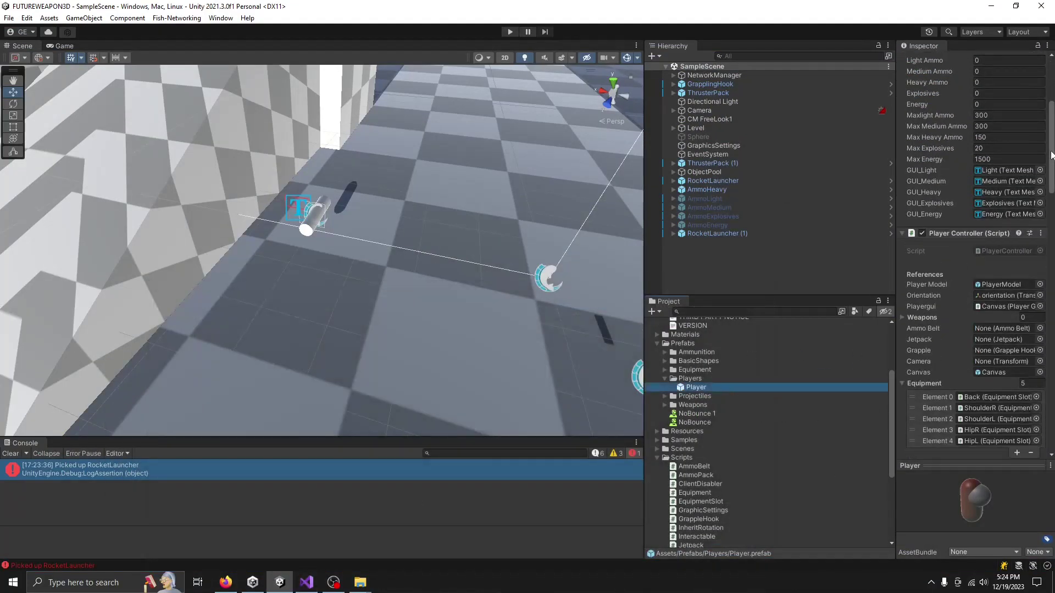
pyautogui.moveTo(1051, 153); pyautogui.dragTo(1051, 368)
pyautogui.scroll(-5, 987, 213)
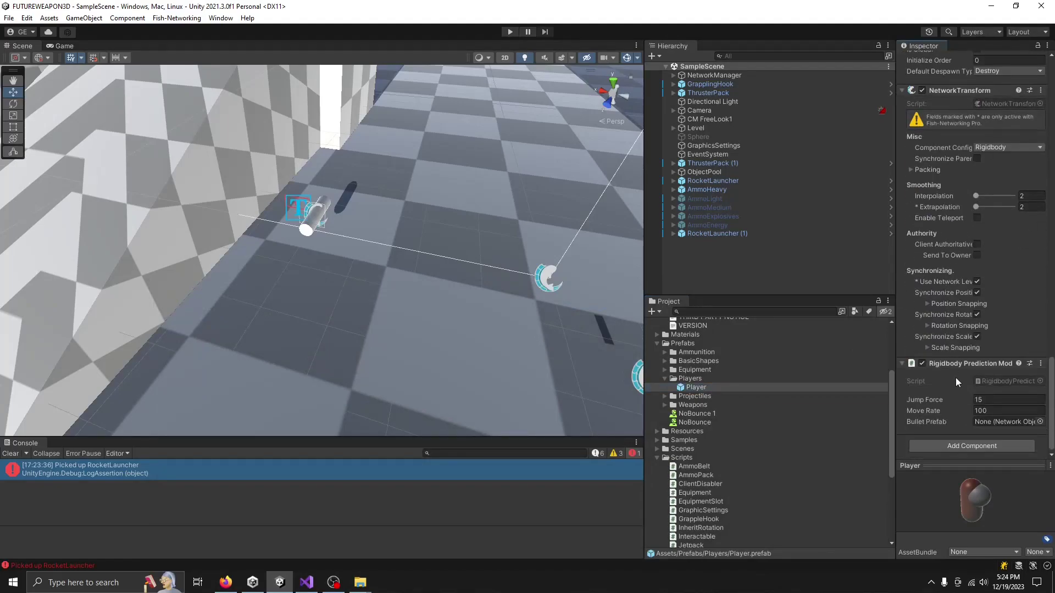
pyautogui.scroll(5, 970, 97)
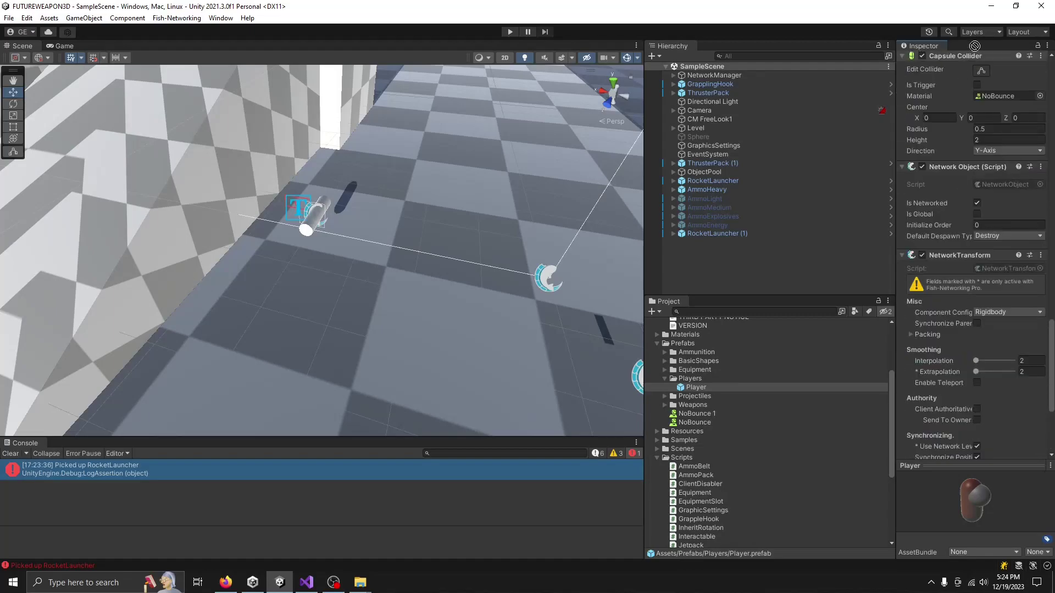
pyautogui.scroll(9, 975, 50)
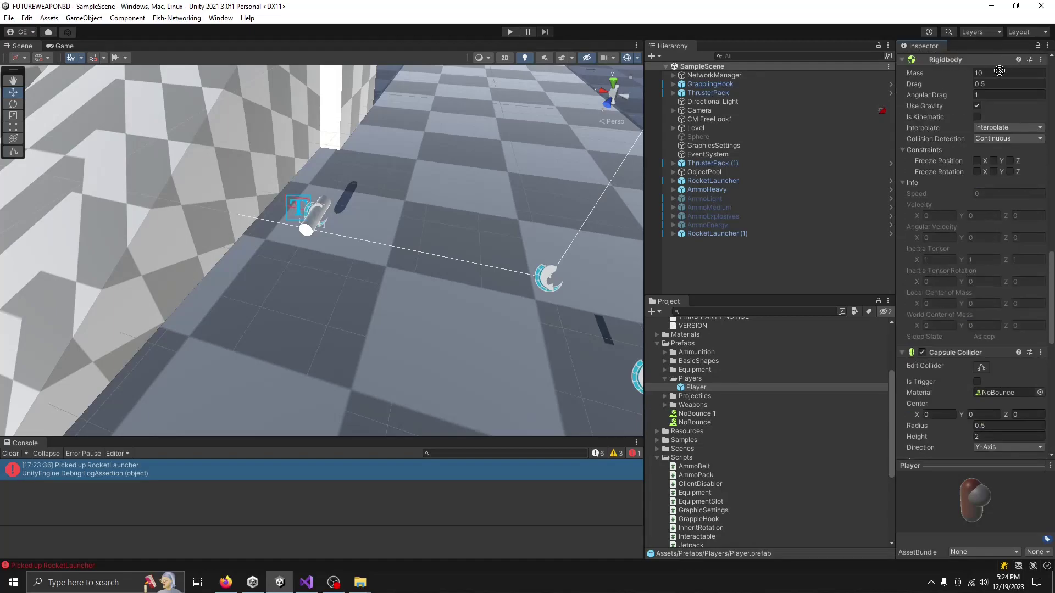
pyautogui.scroll(15, 967, 83)
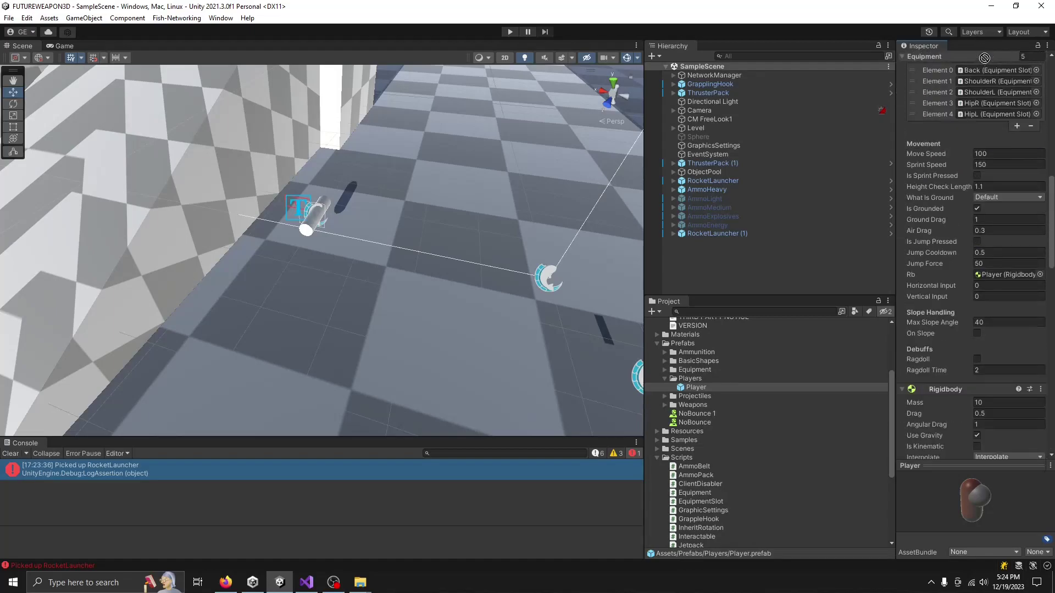
pyautogui.scroll(8, 973, 75)
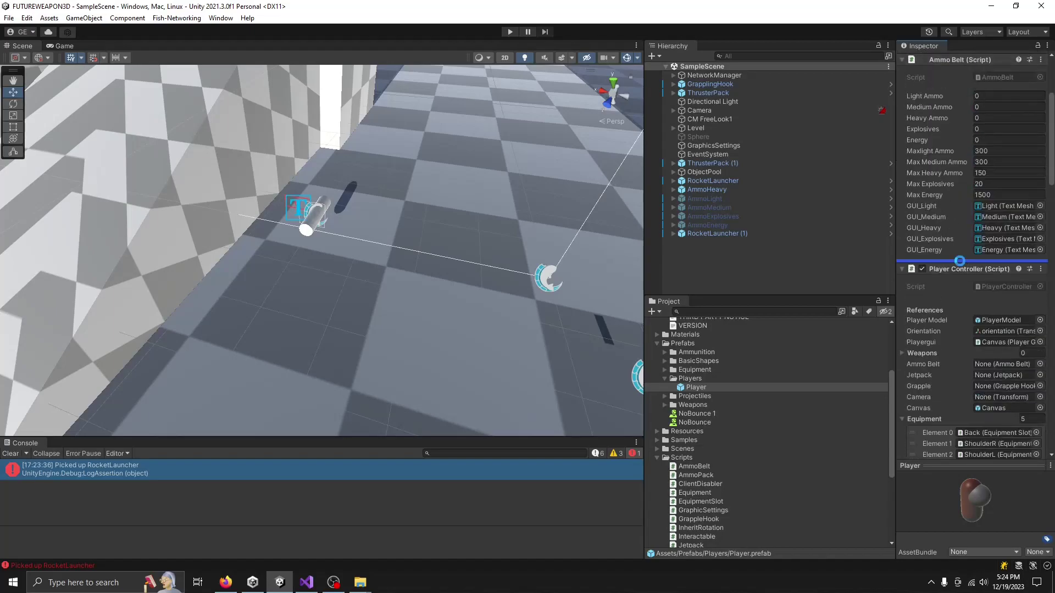
# Set the Move Rate of the Player prefab's Rigidbody Prediction Modified component to 200.
pyautogui.click(704, 389)
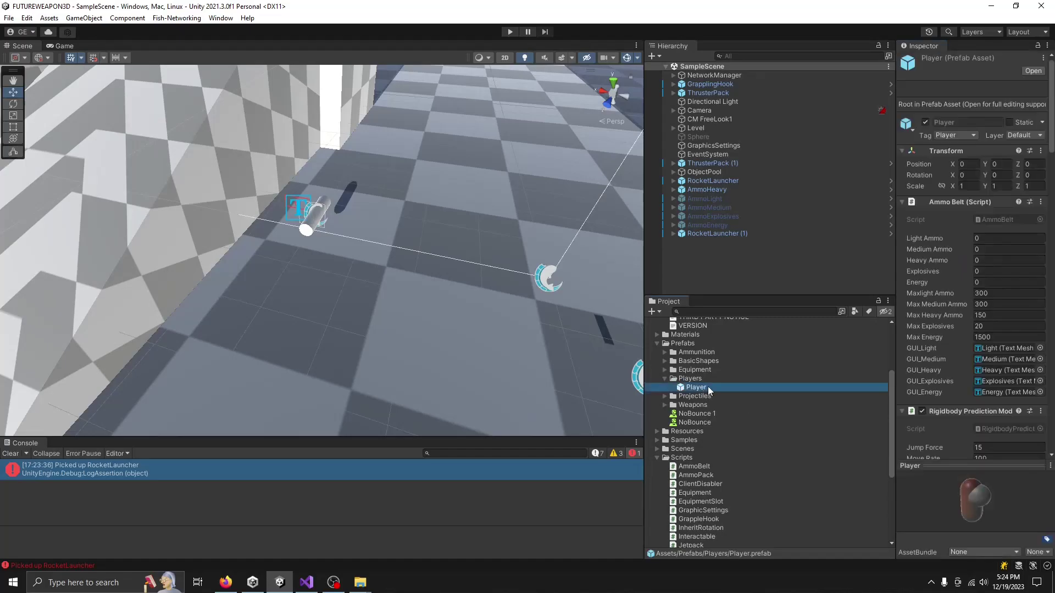
pyautogui.scroll(-6, 928, 247)
pyautogui.click(1013, 281)
pyautogui.write('200')
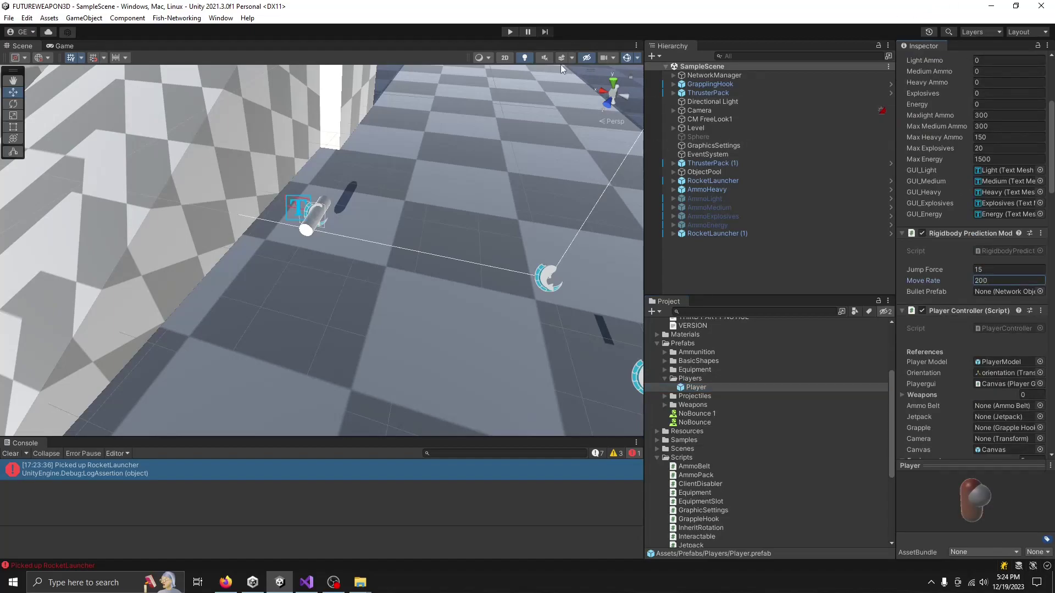
# Start Play mode, host a game and connect the local client to localhost.
pyautogui.click(509, 32)
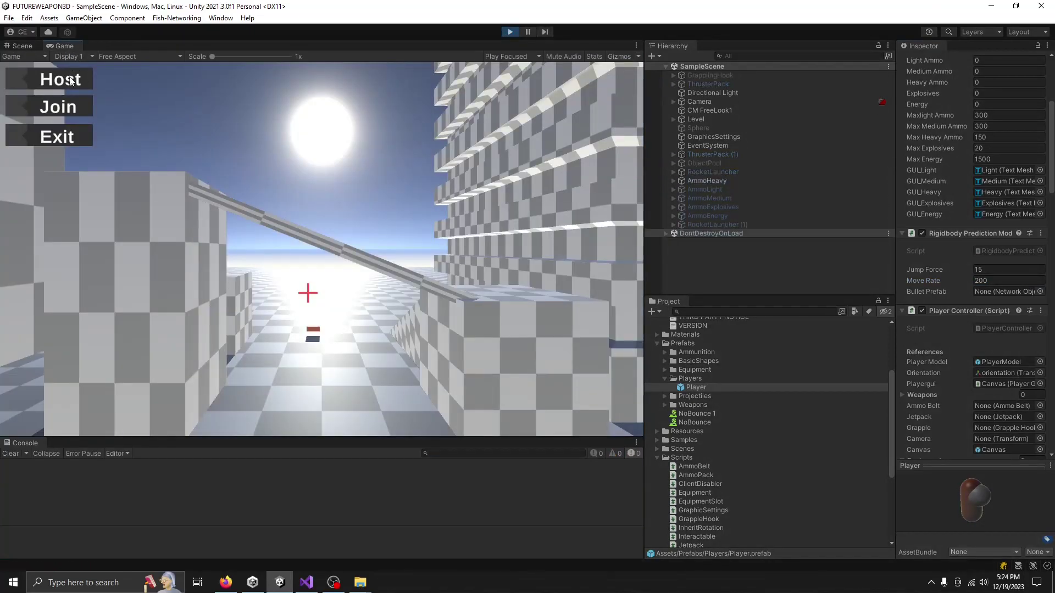
pyautogui.click(71, 81)
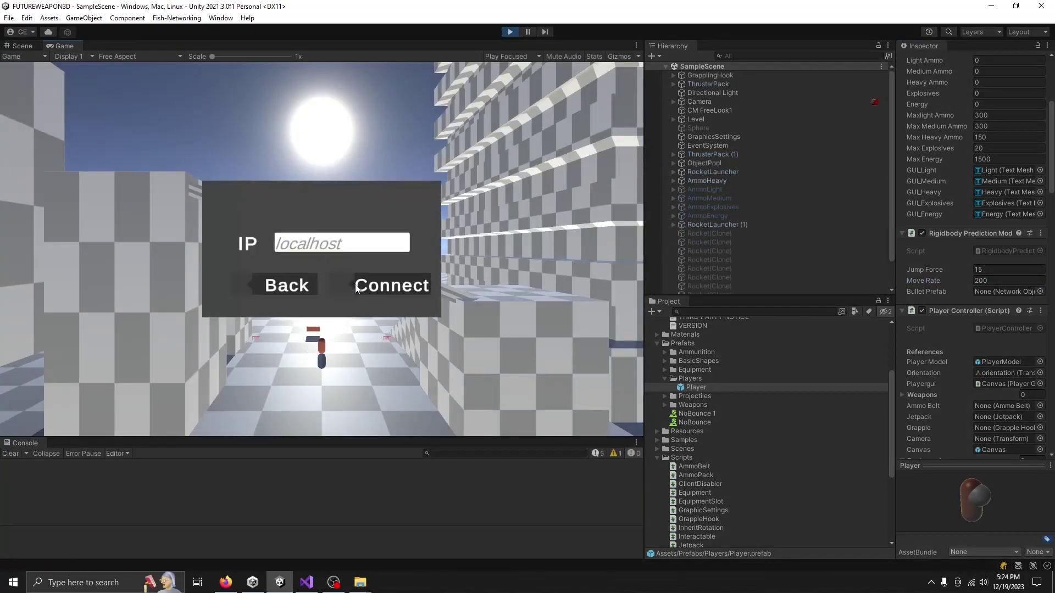
pyautogui.click(344, 284)
# Test the player's movement around the level with the new Move Rate, passing over the heavy ammo, and stop Play mode.
pyautogui.press('w')
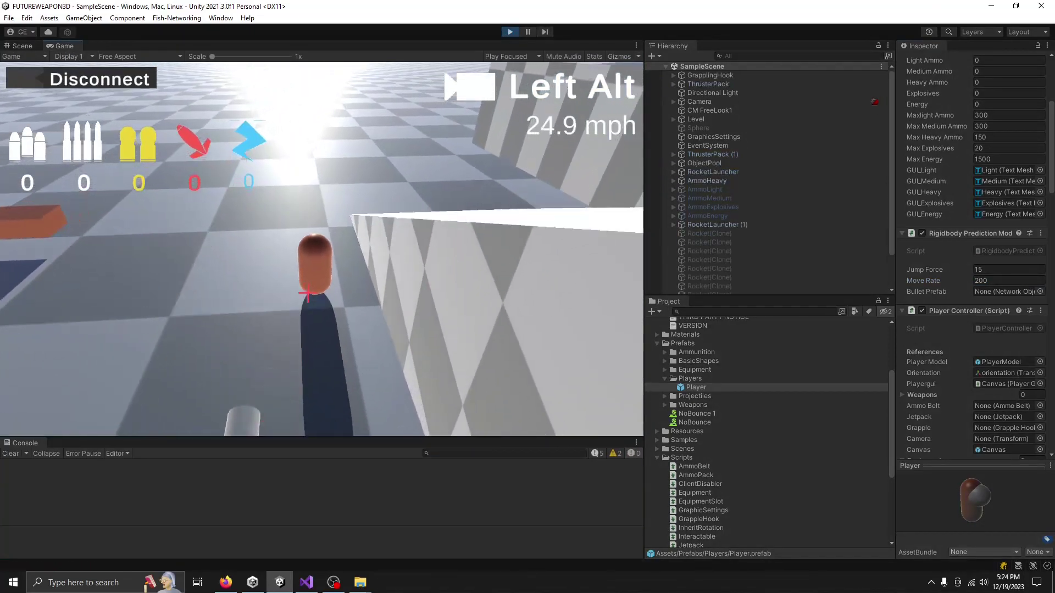
pyautogui.press('w')
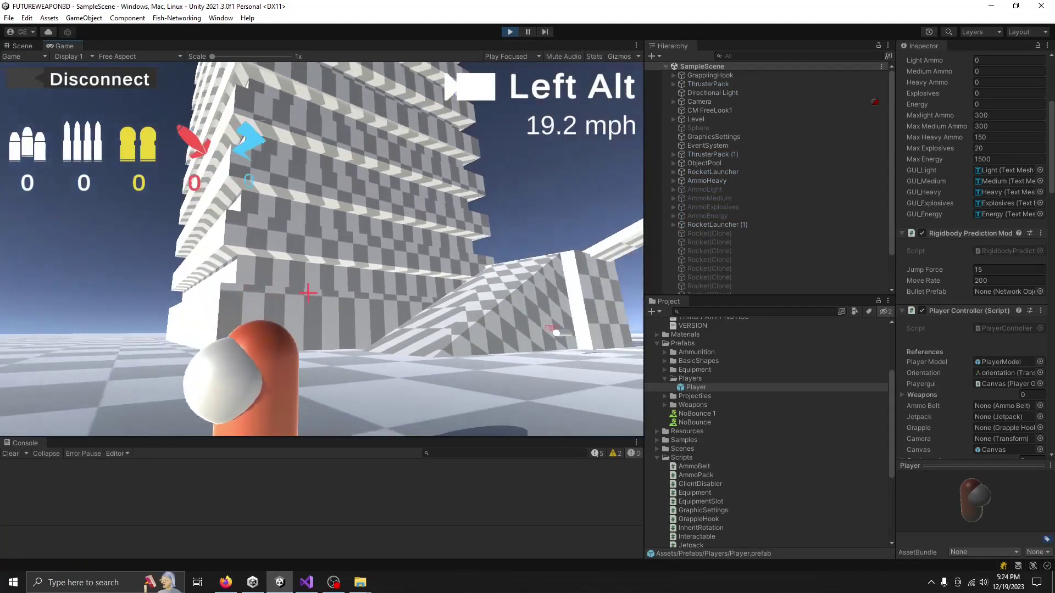
pyautogui.press('w')
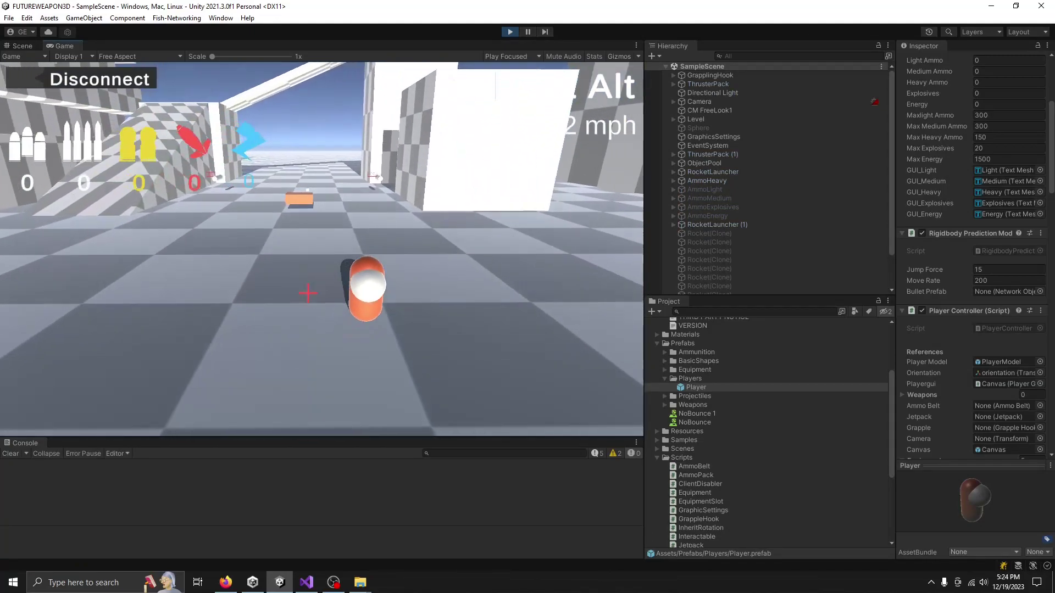
pyautogui.press('w')
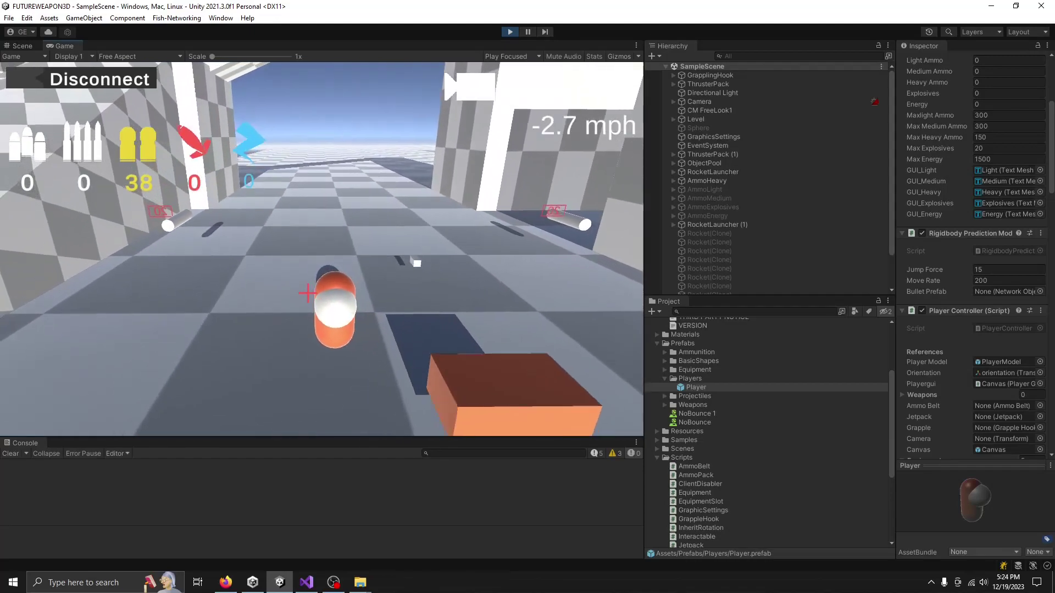
pyautogui.press('alt')
pyautogui.click(511, 32)
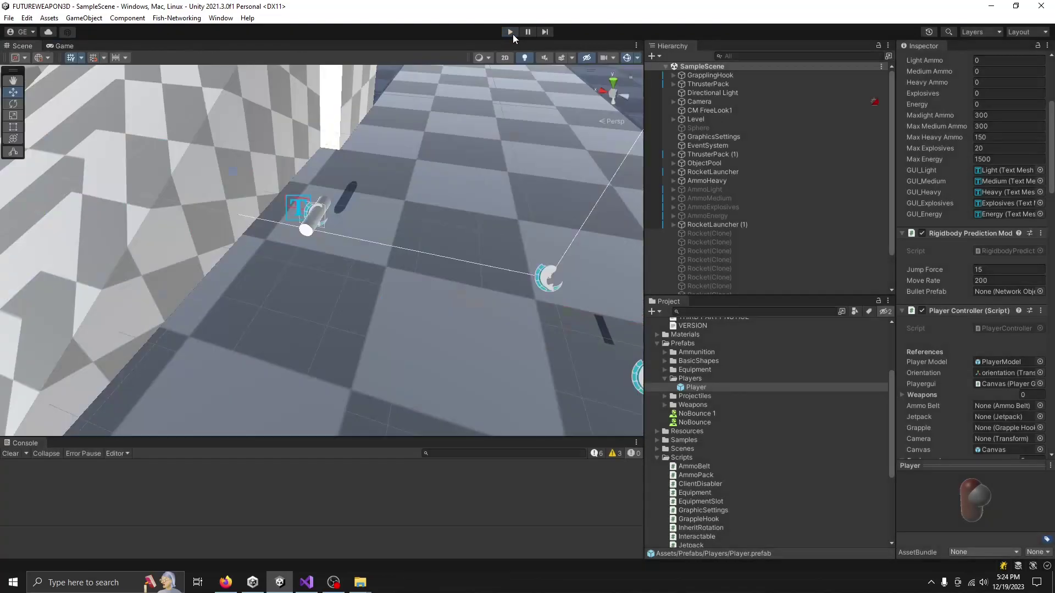
# Build the Windows development build into the FutureWeapon3D folder and close the build settings.
pyautogui.click(9, 18)
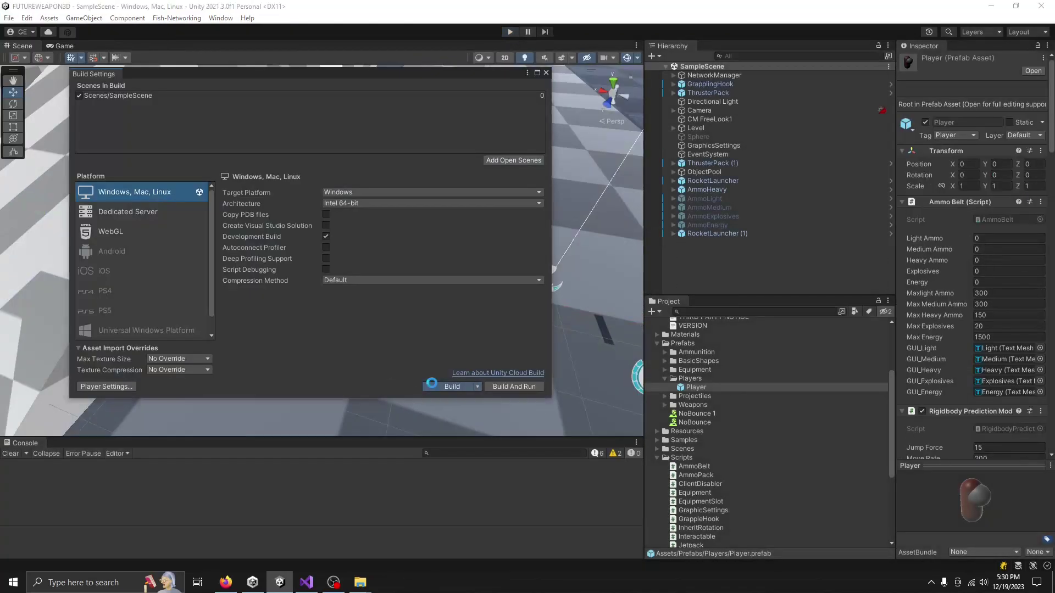
pyautogui.click(434, 387)
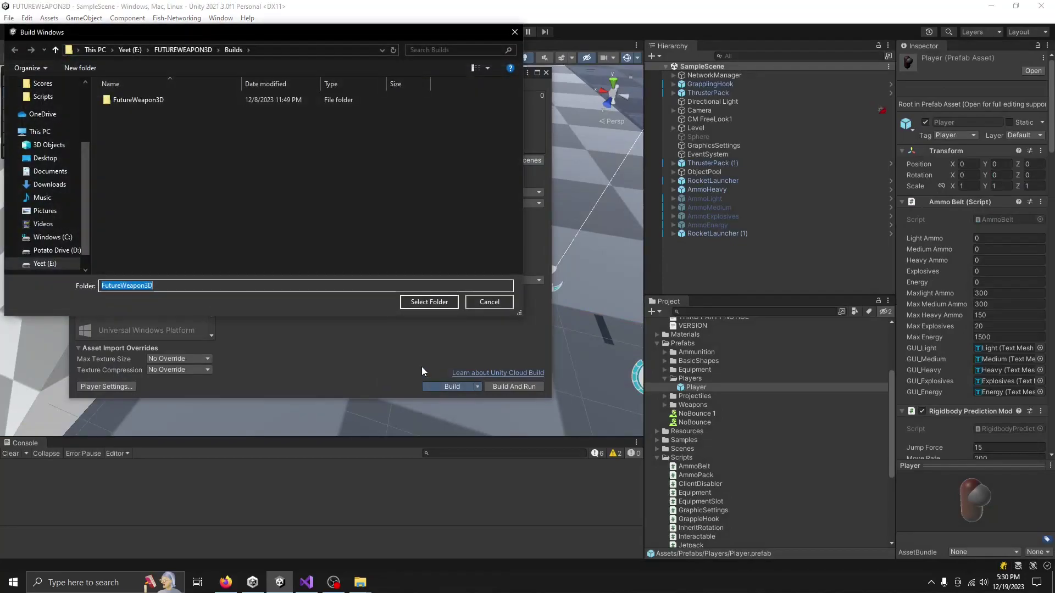
pyautogui.click(434, 302)
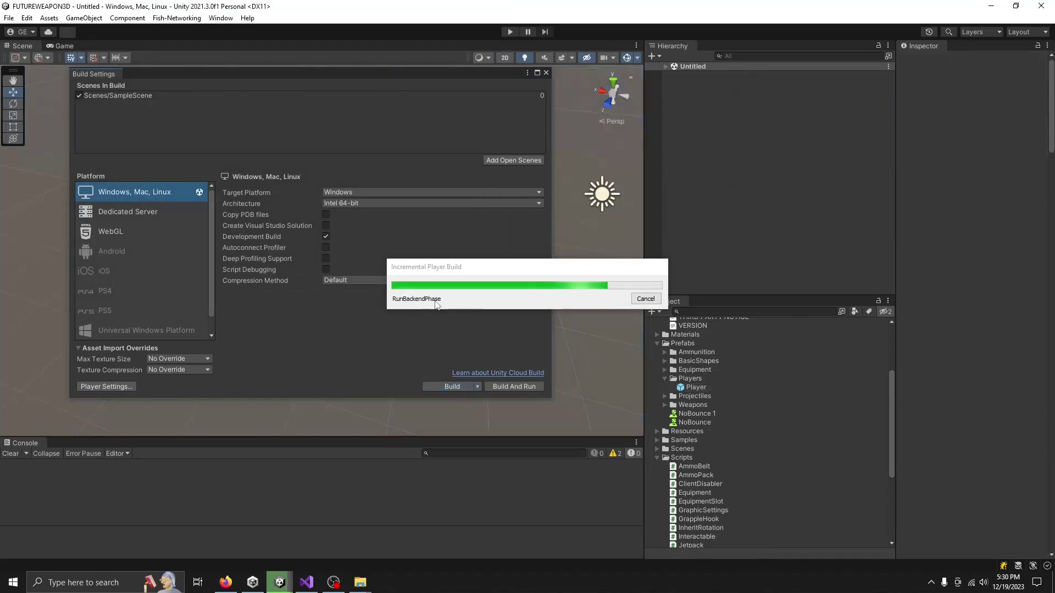
pyautogui.click(547, 73)
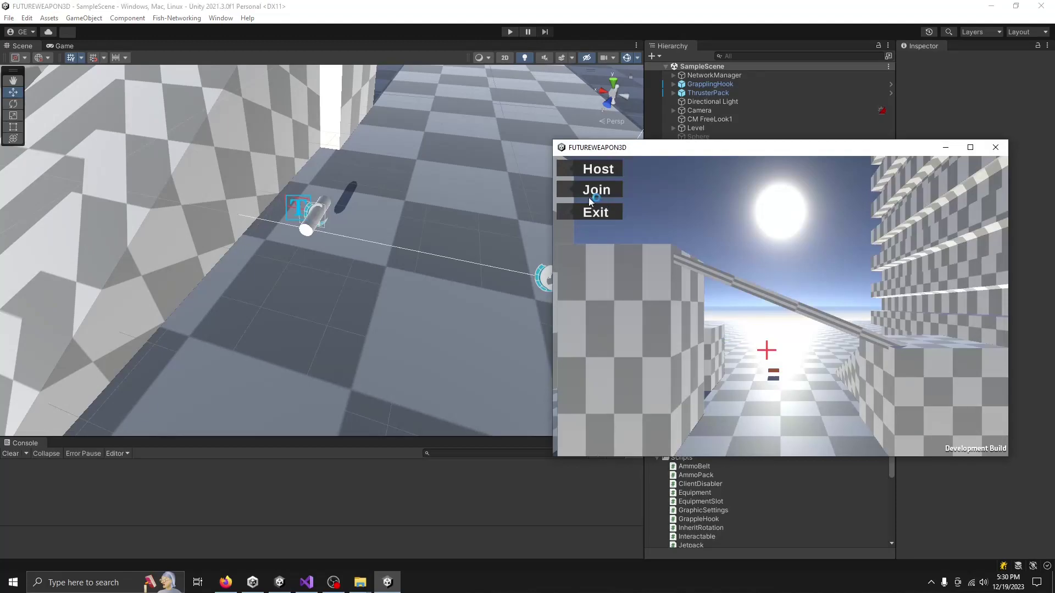
# Host a game in the standalone FUTUREWEAPON3D build, then enter Play mode in the Unity editor and join it on localhost.
pyautogui.click(609, 175)
pyautogui.click(511, 32)
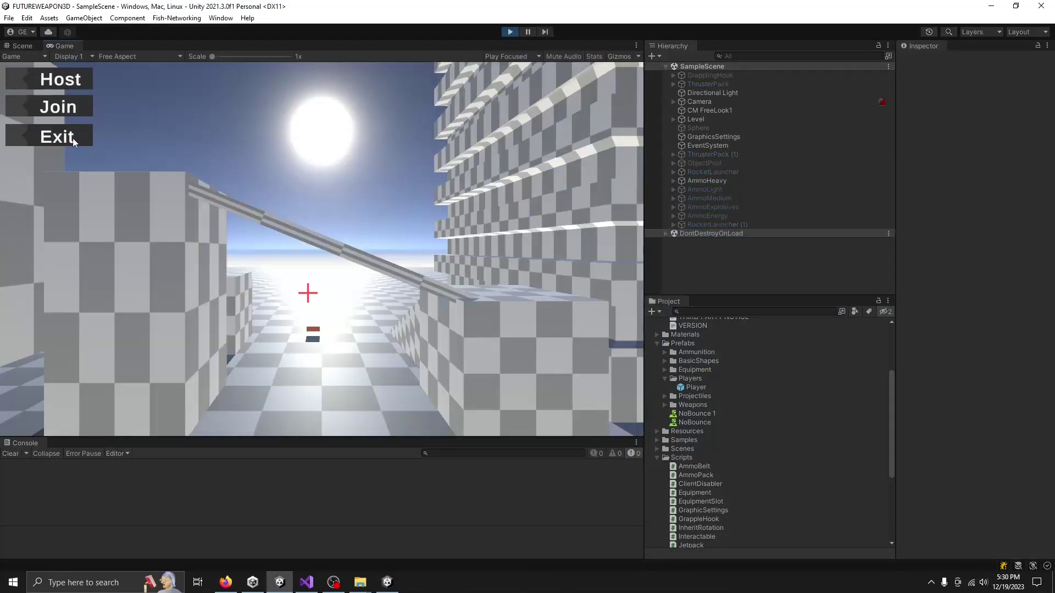
pyautogui.click(73, 109)
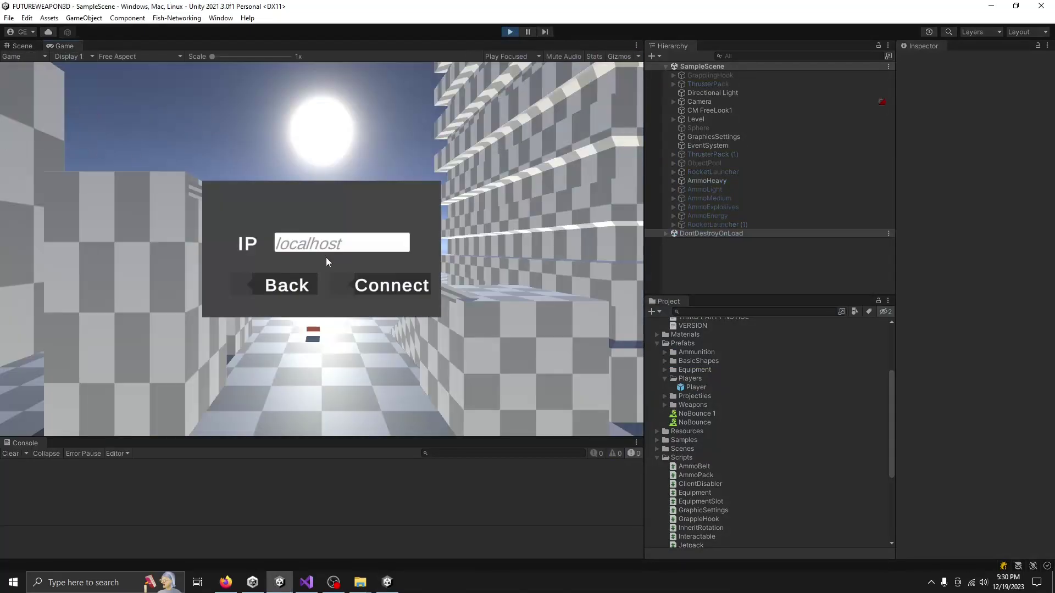
pyautogui.click(356, 284)
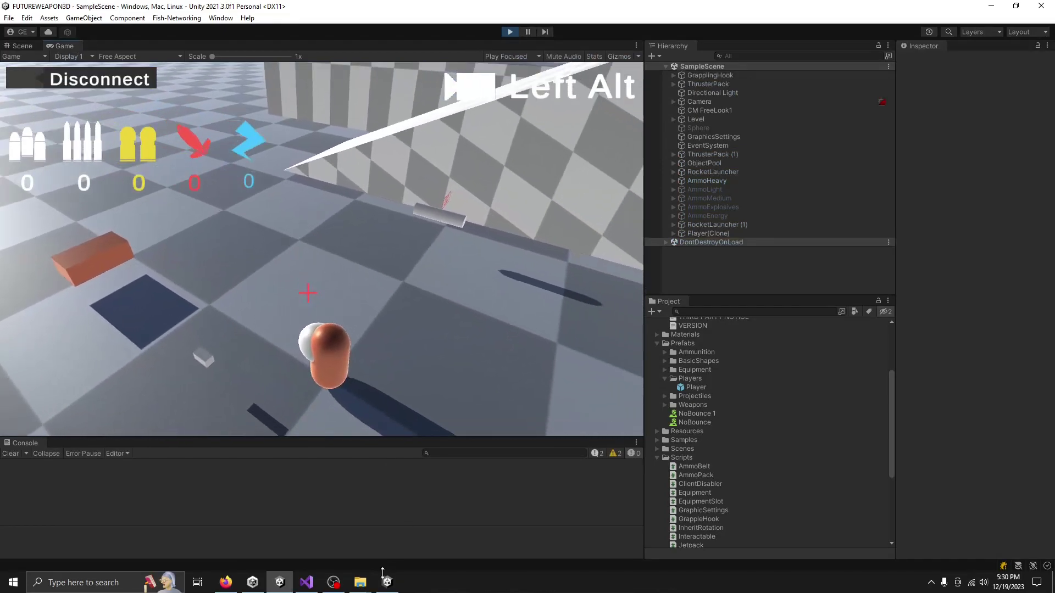
# Check the spawned player in the host build, then test the editor client's movement around the rocket launcher, ramp and skyscraper.
pyautogui.click(386, 581)
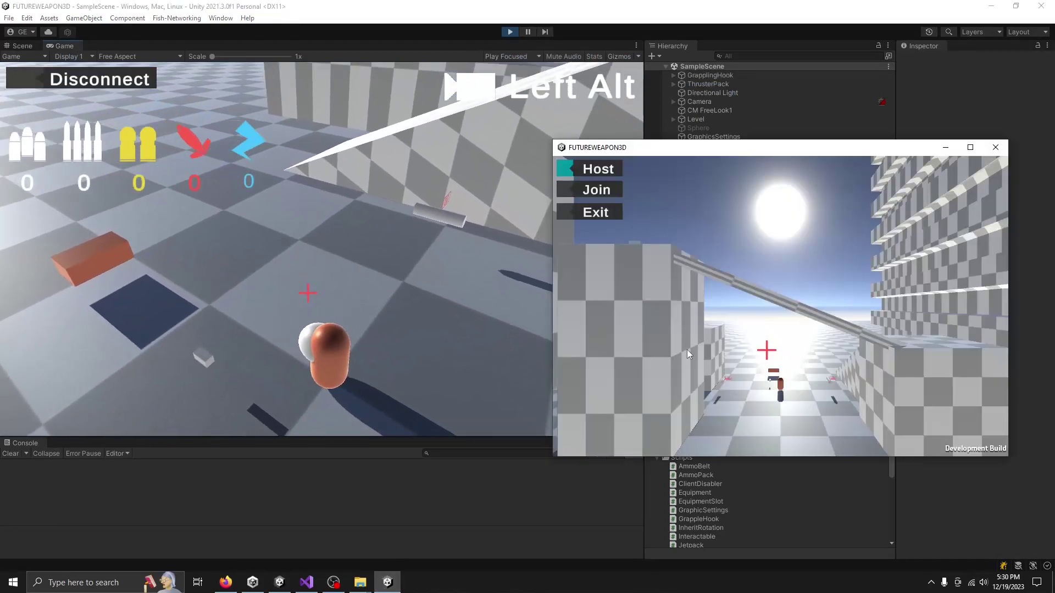
pyautogui.click(420, 298)
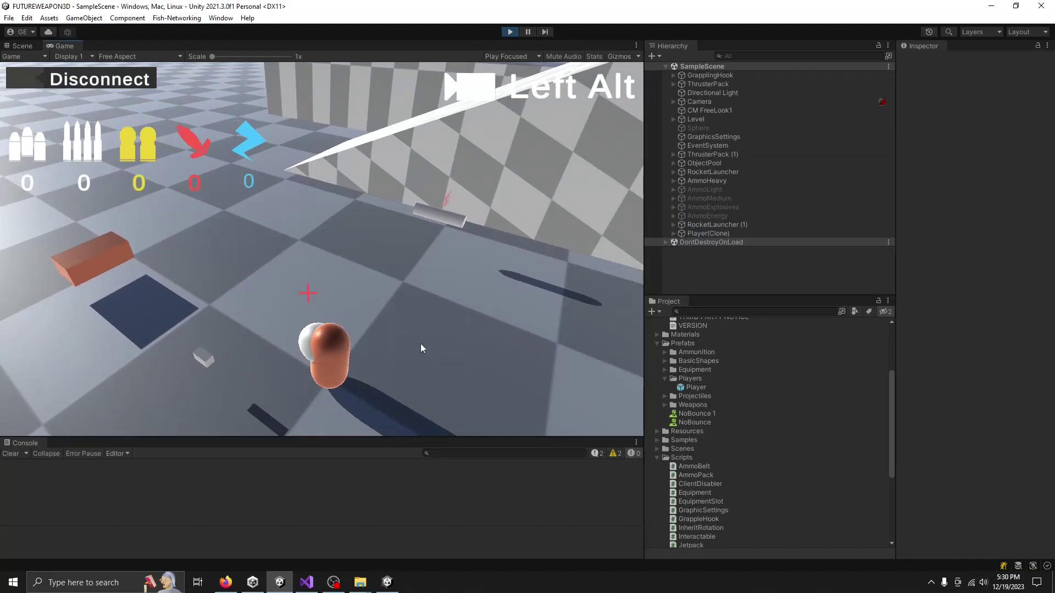
pyautogui.press('w')
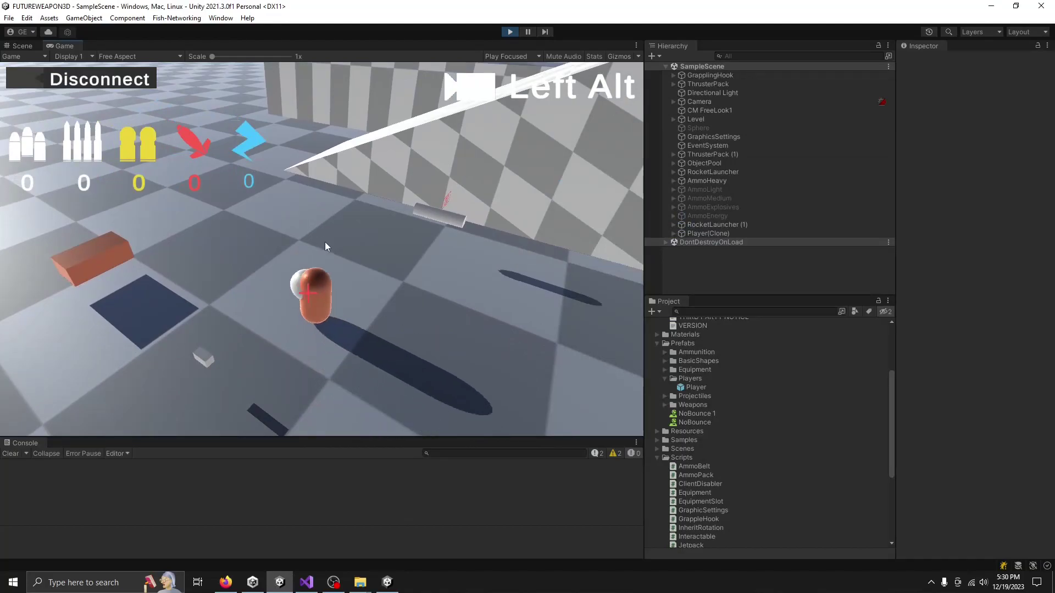
pyautogui.press('alt')
pyautogui.press('d')
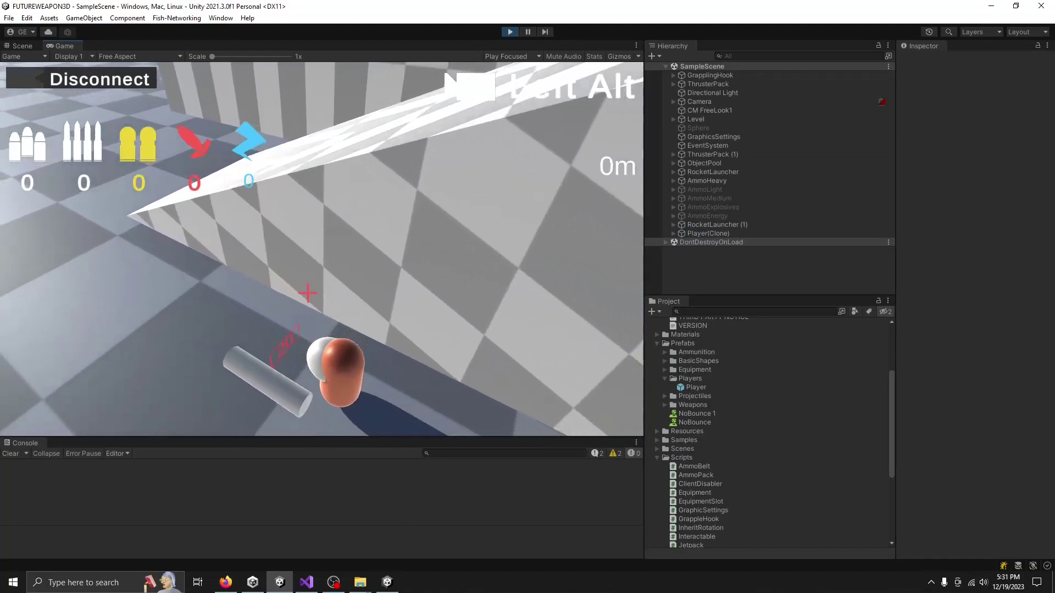
pyautogui.press('s')
pyautogui.press('a')
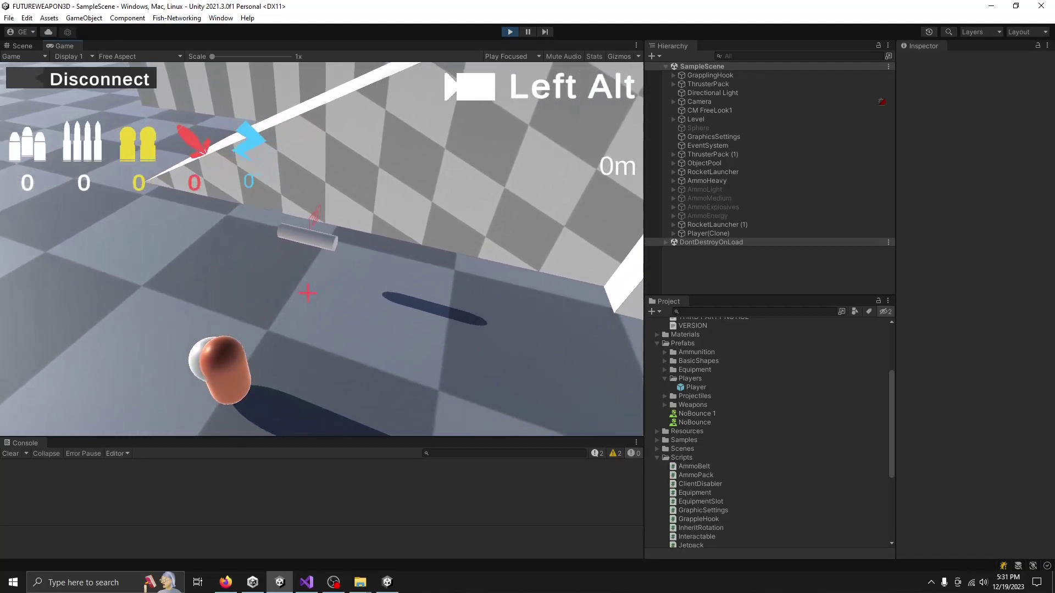
pyautogui.press('a')
pyautogui.press('w')
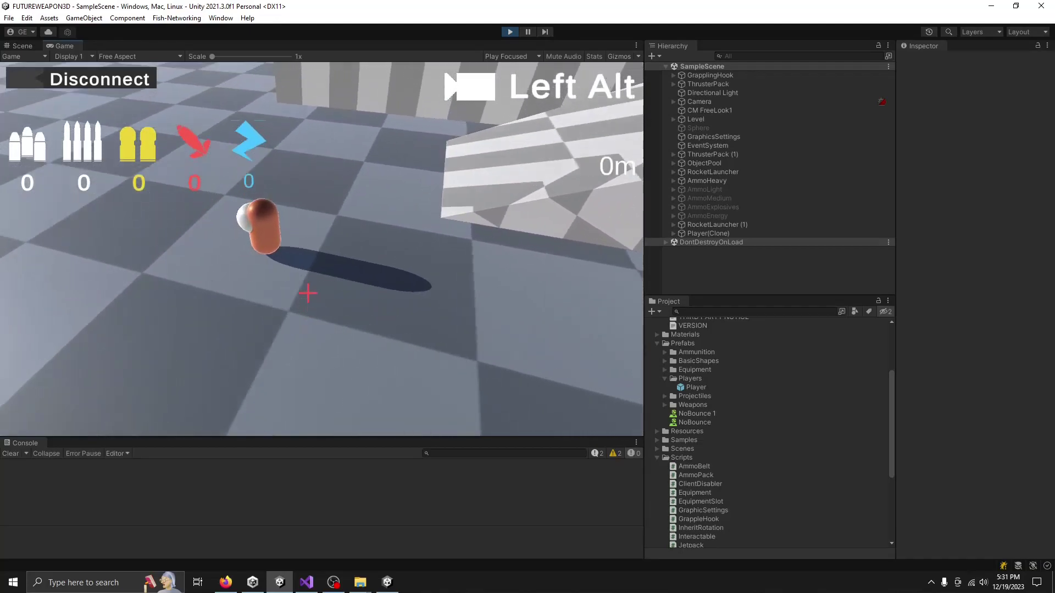
pyautogui.press('d')
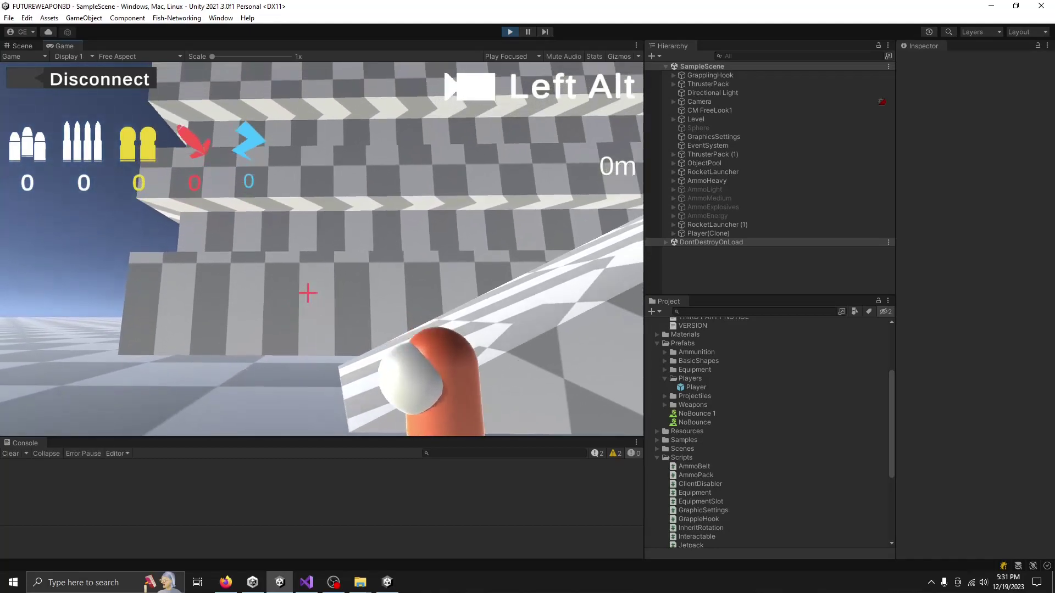
pyautogui.press('s')
pyautogui.press('a')
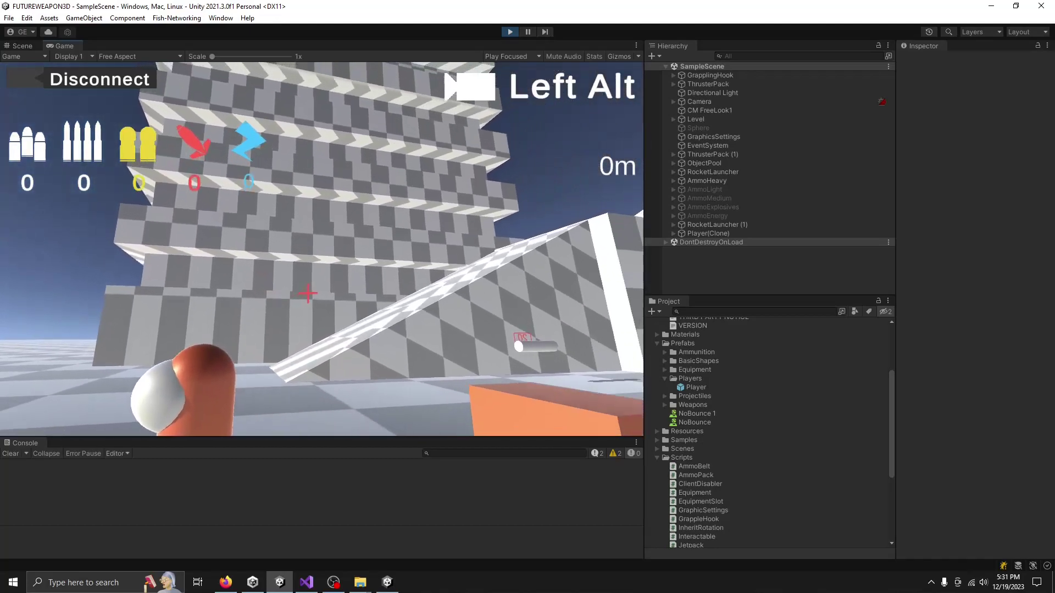
pyautogui.press('w')
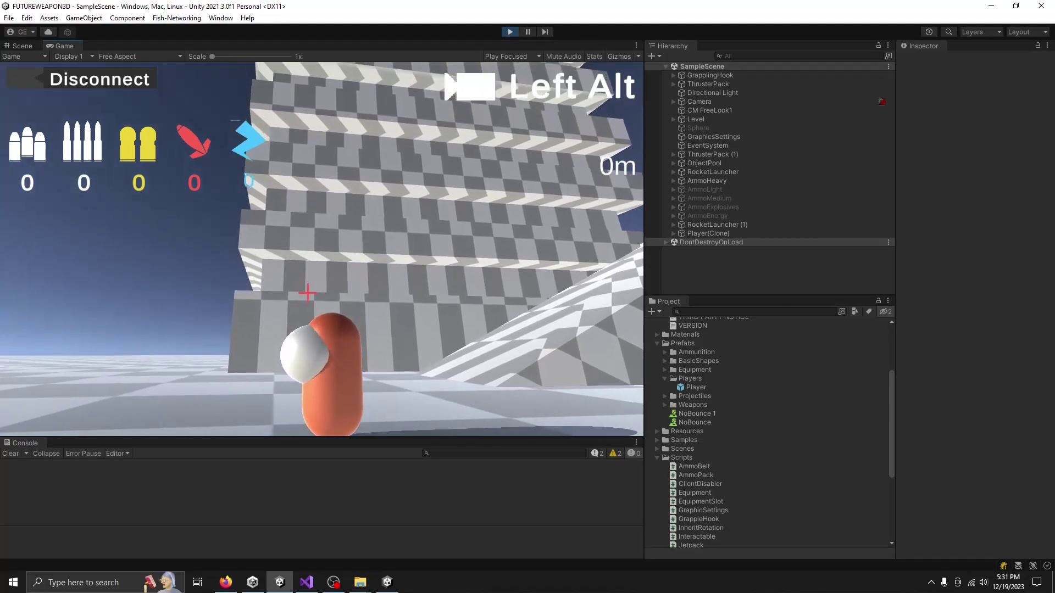
# Release the cursor, compare the client player's position in the host build's window, and return to the Unity editor.
pyautogui.press('Escape')
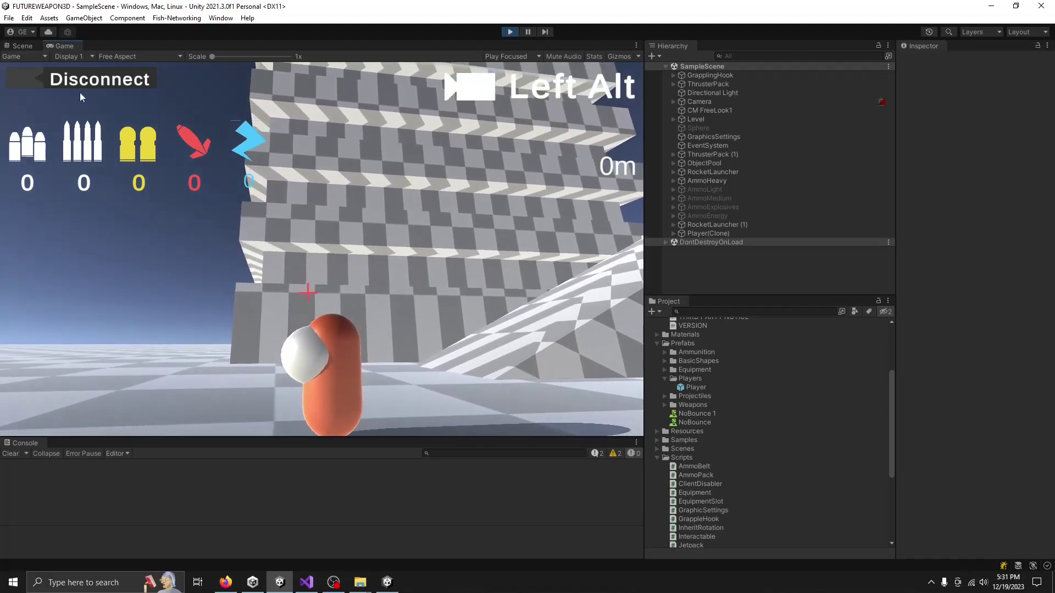
pyautogui.click(384, 583)
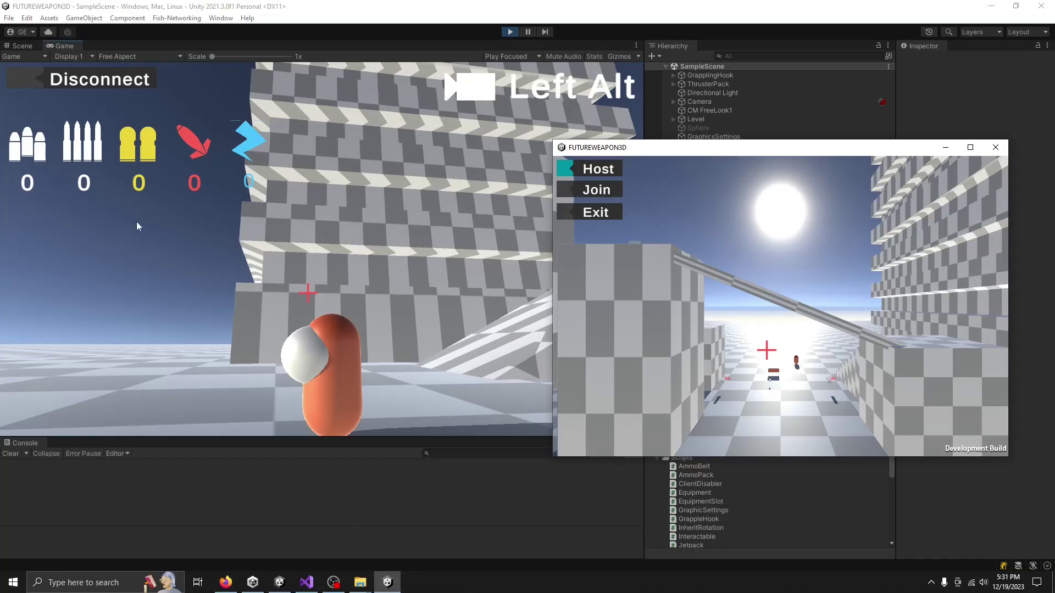
pyautogui.click(385, 583)
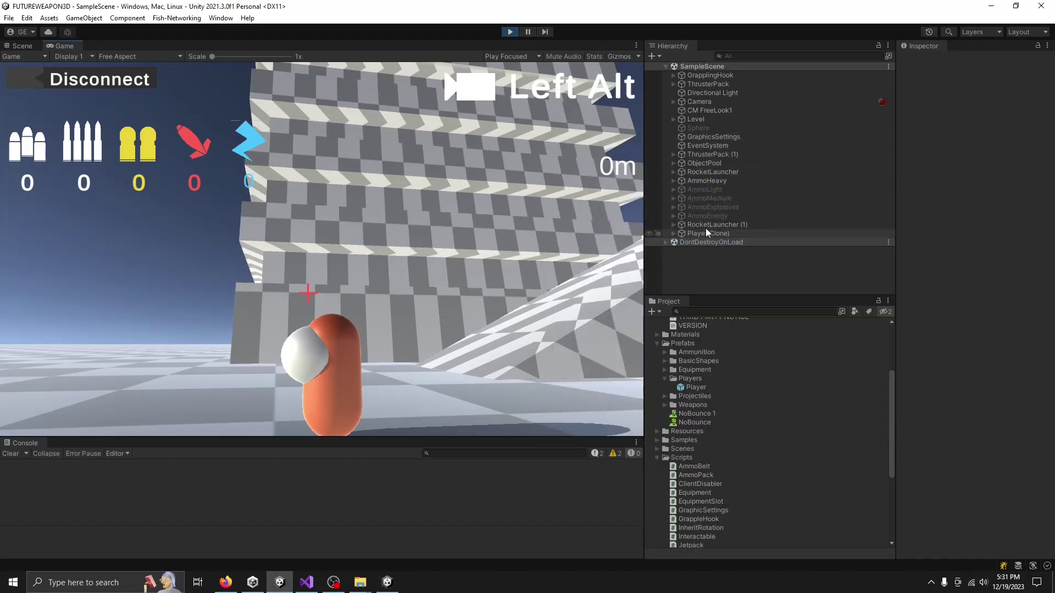
# Deactivate the skyscrapers object under Level in the running client scene.
pyautogui.click(704, 95)
pyautogui.click(519, 137)
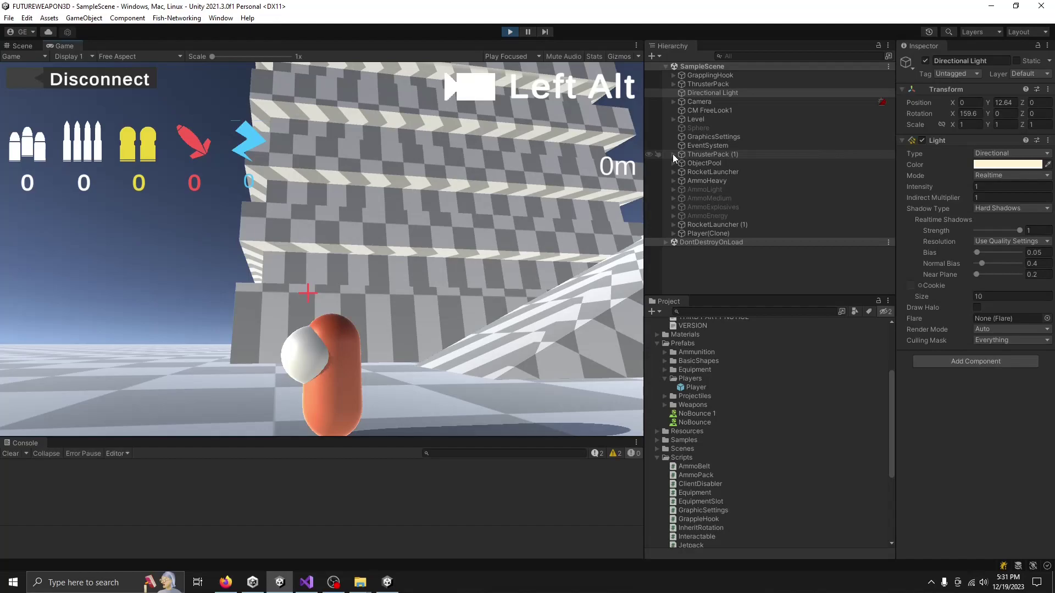
pyautogui.click(673, 119)
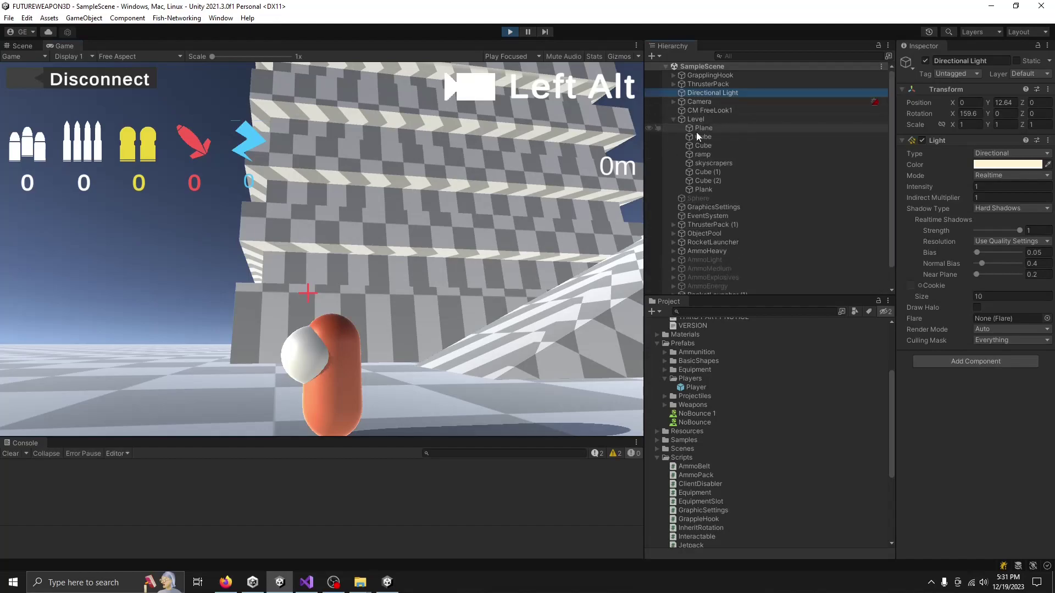
pyautogui.click(711, 163)
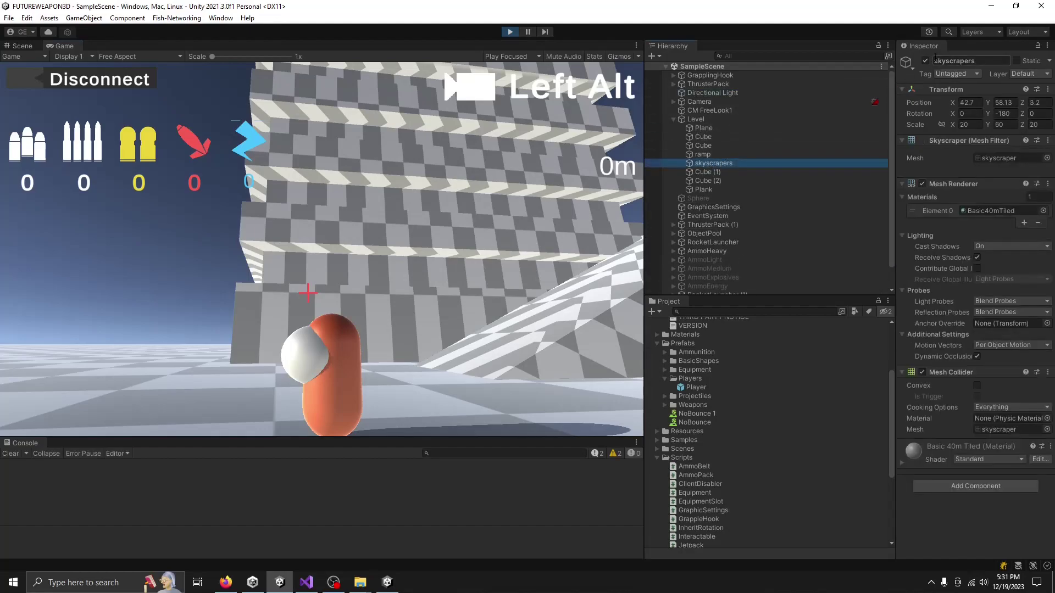
pyautogui.click(927, 61)
# Walk the editor client's player forward into the area where the skyscraper stood to test the server's authority.
pyautogui.click(487, 251)
pyautogui.press('alt')
pyautogui.press('w')
pyautogui.press('w')
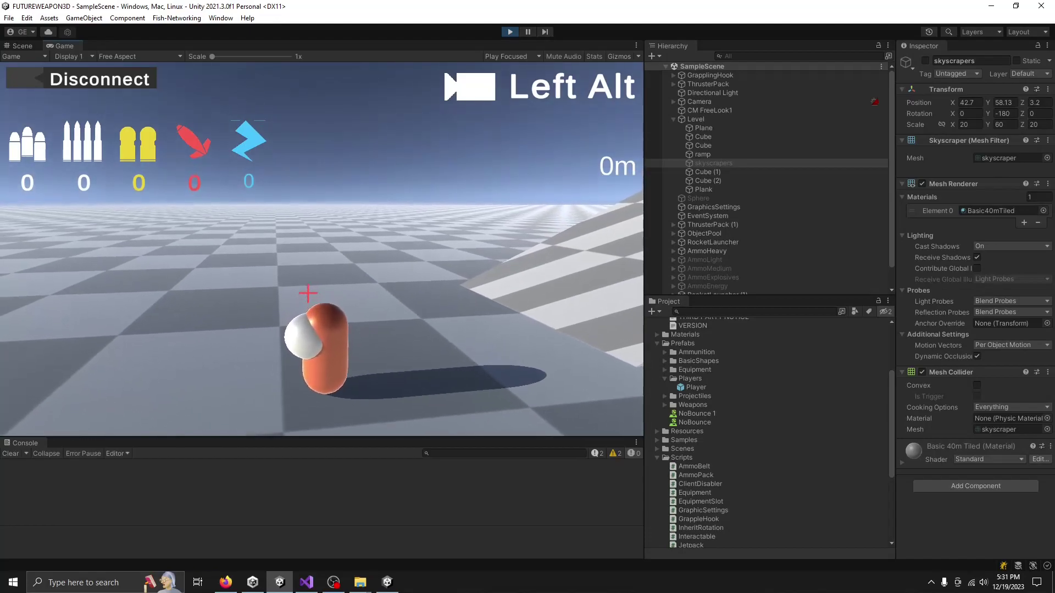
pyautogui.press('d')
pyautogui.press('w')
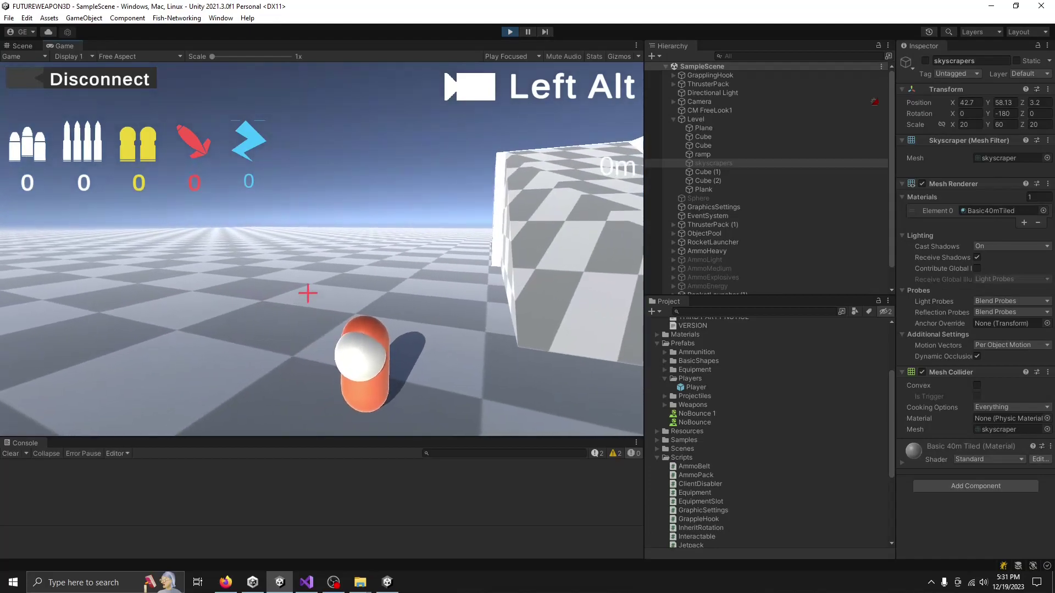
# Switch to the host build, join its own game on localhost as a client, and release the cursor.
pyautogui.click(387, 582)
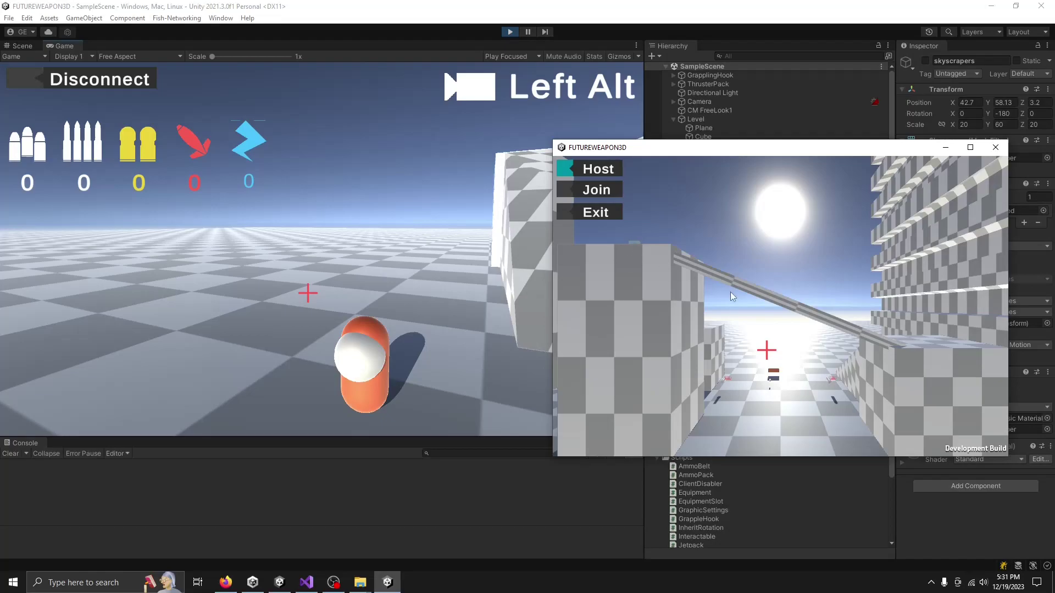
pyautogui.click(610, 193)
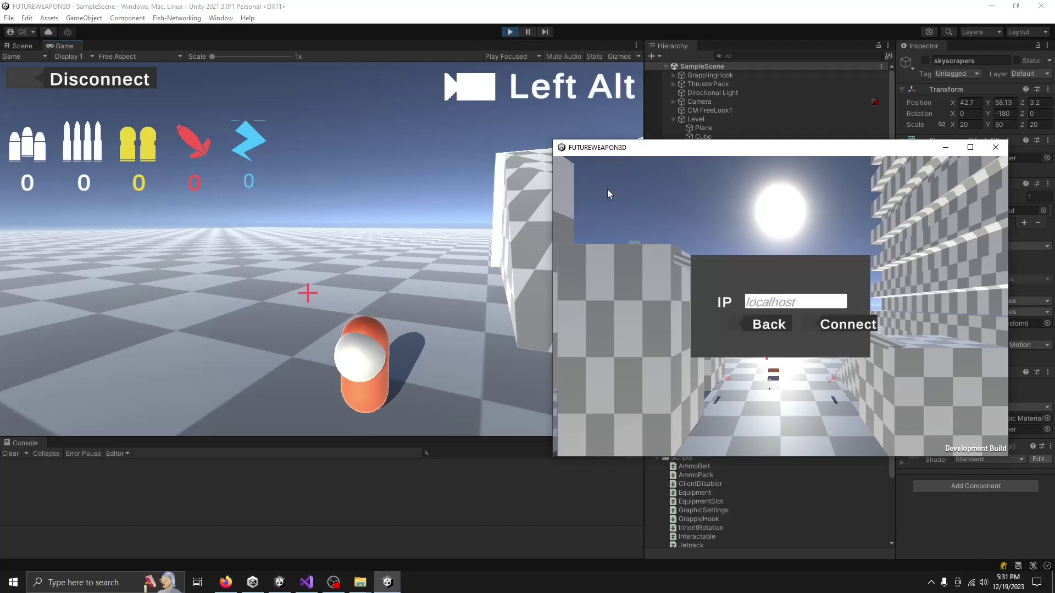
pyautogui.click(845, 325)
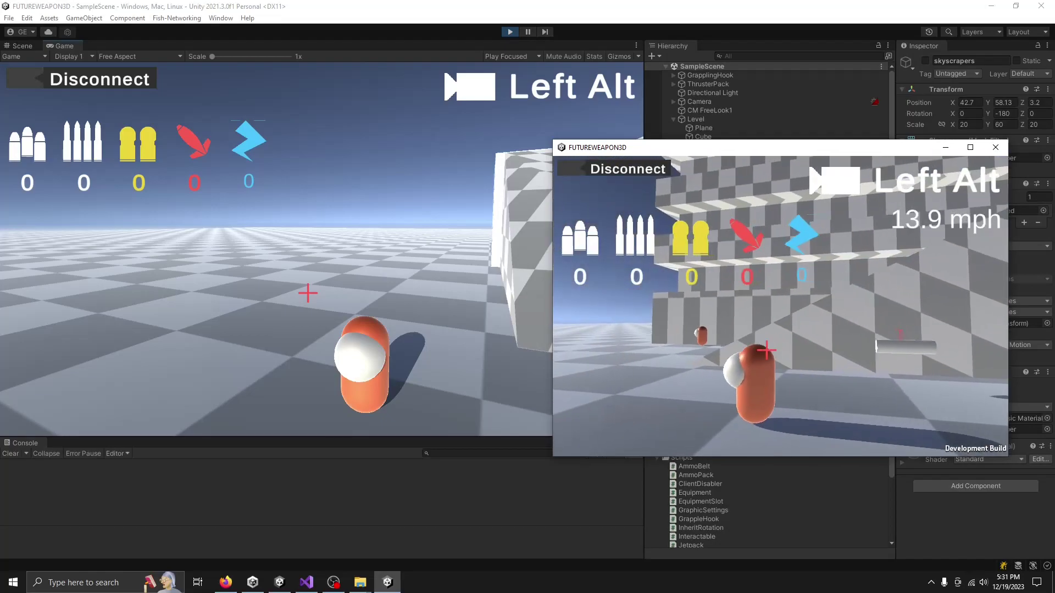
pyautogui.press('alt')
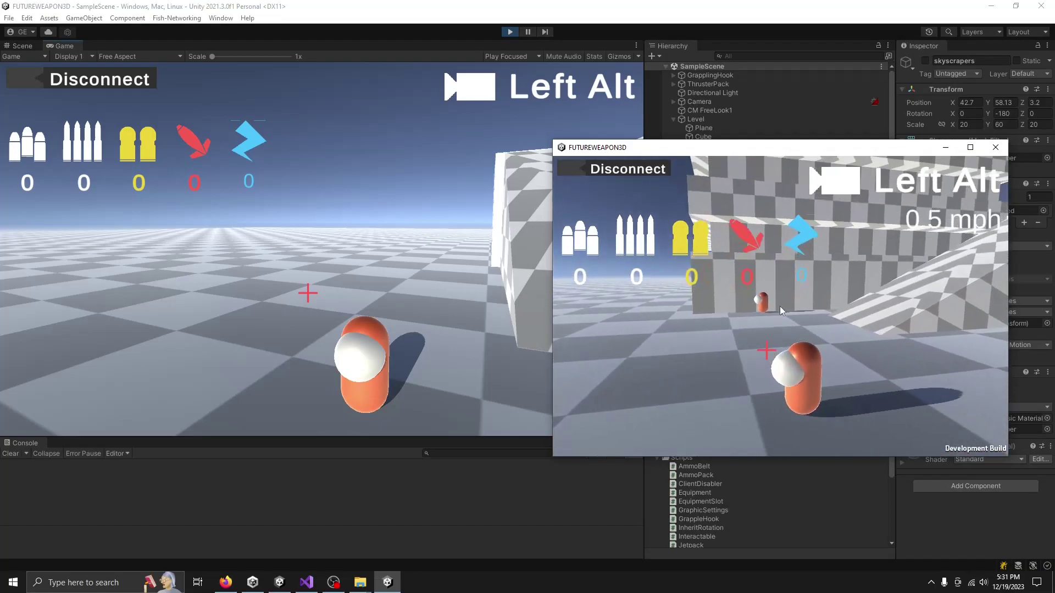
# Return to the Unity editor and strafe the client's player back and forth where the skyscraper stood to test server correction.
pyautogui.click(446, 263)
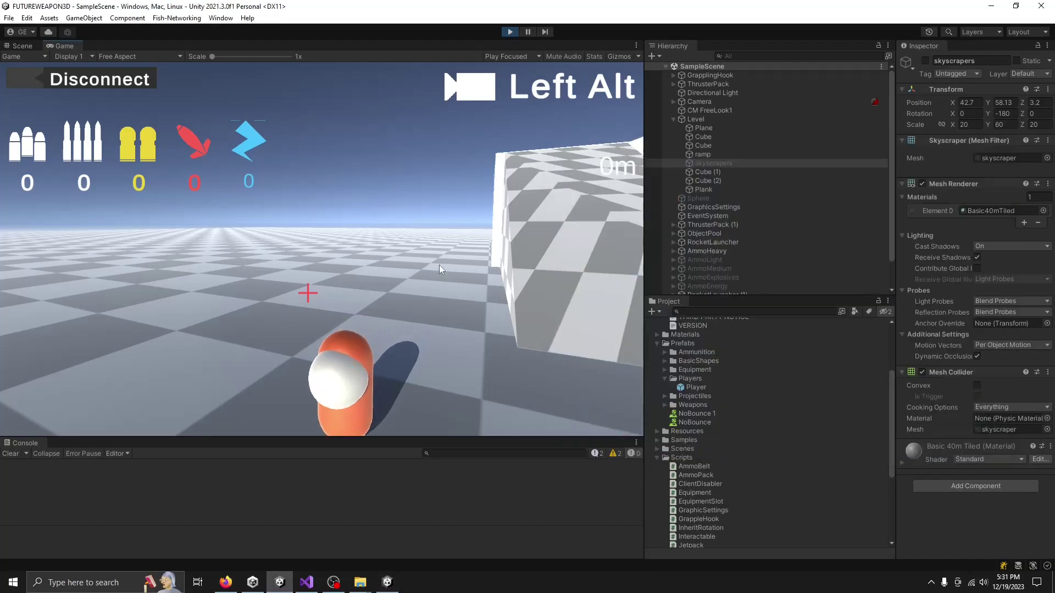
pyautogui.press('d')
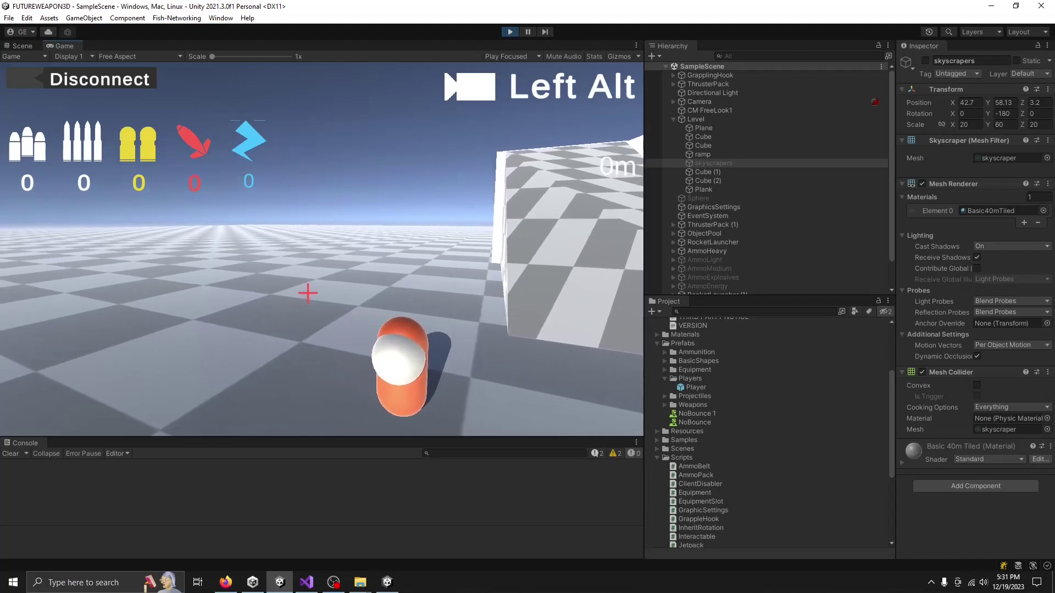
pyautogui.press('a')
pyautogui.press('d')
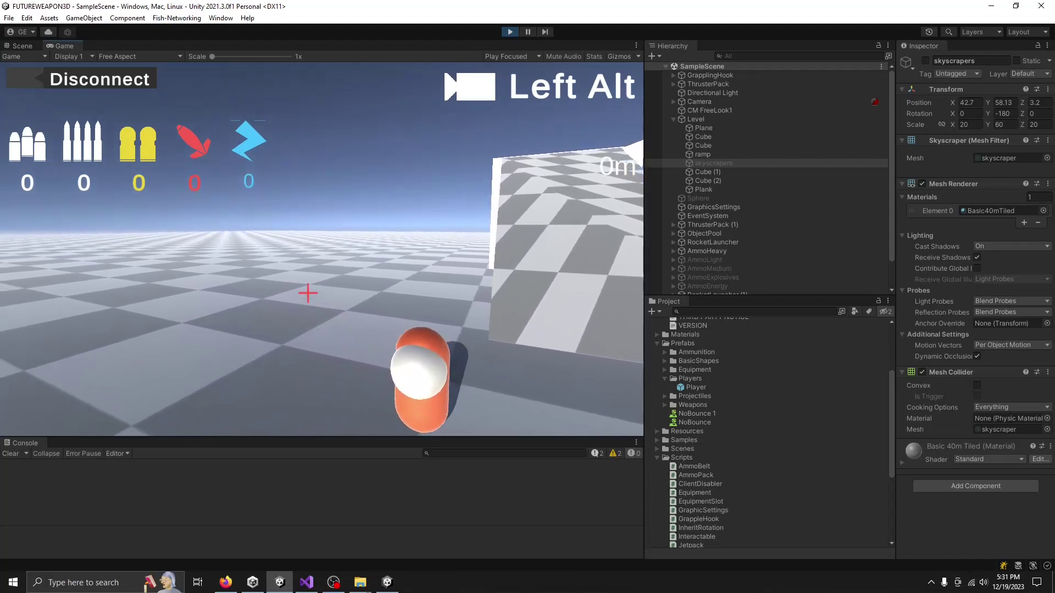
pyautogui.press('a')
pyautogui.press('a')
pyautogui.press('d')
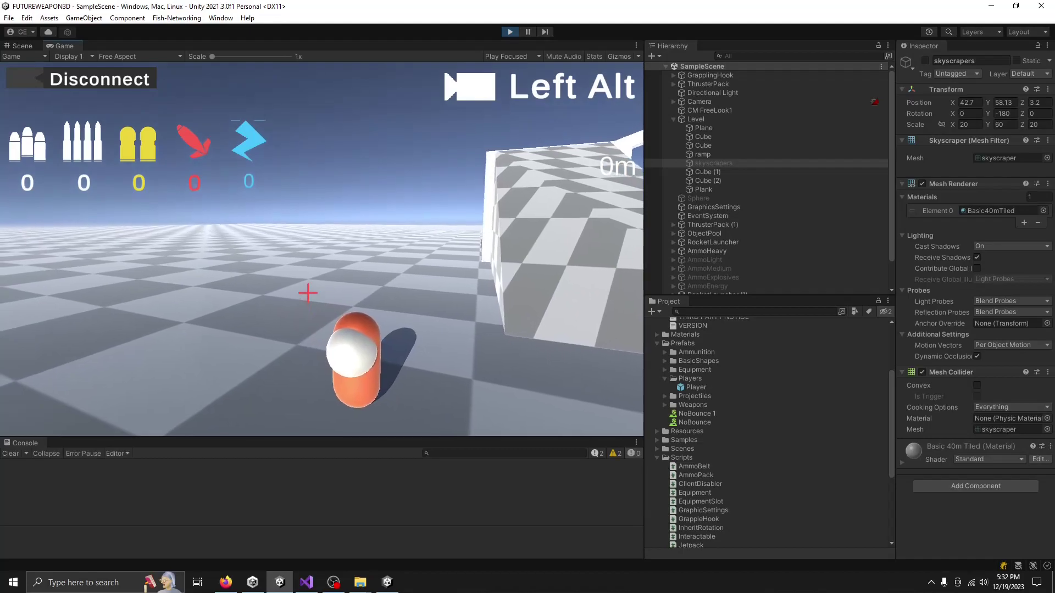
# Switch to the host build, capture the cursor, and walk the host's player toward the client's player beside the skyscraper.
pyautogui.hotkey('alt', 'Tab')
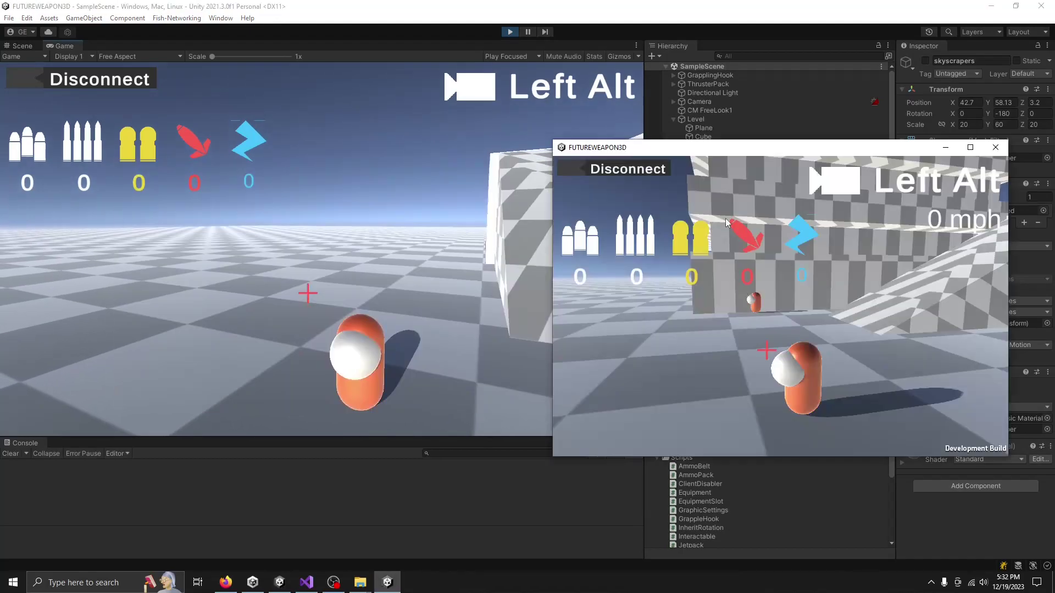
pyautogui.press('alt')
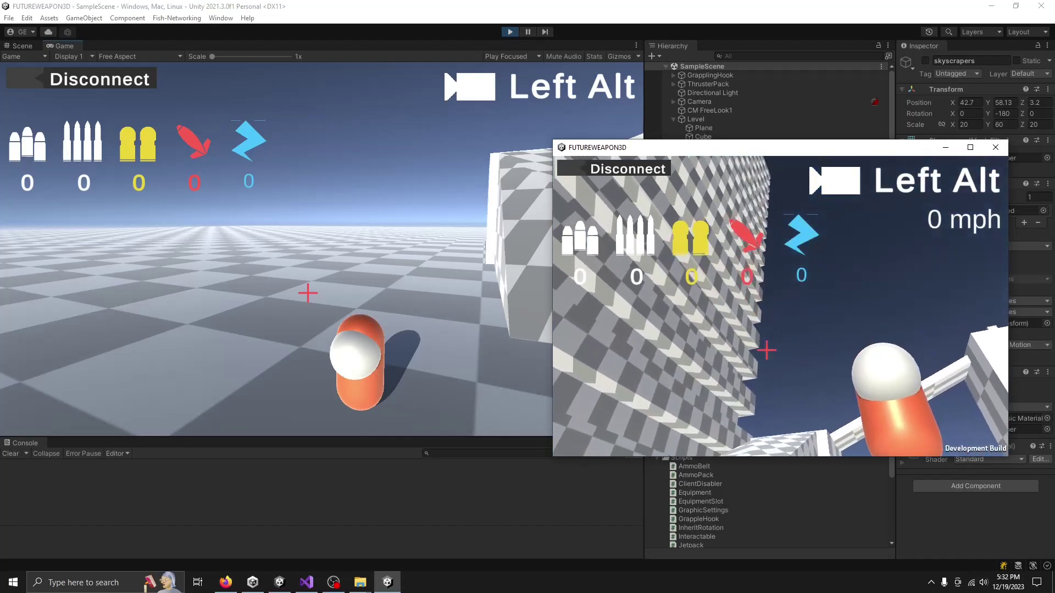
pyautogui.press('w')
pyautogui.press('d')
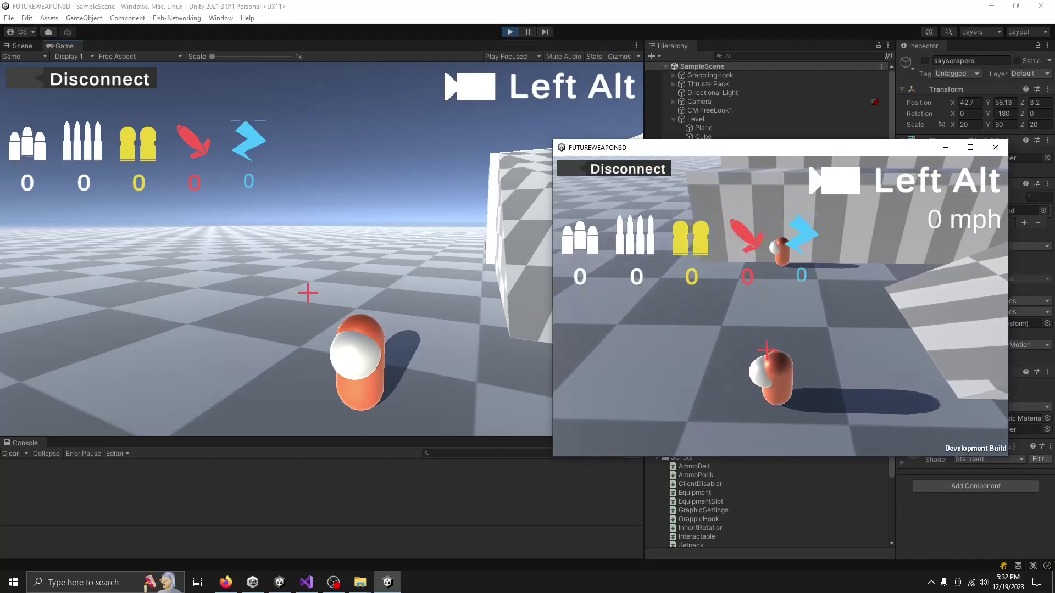